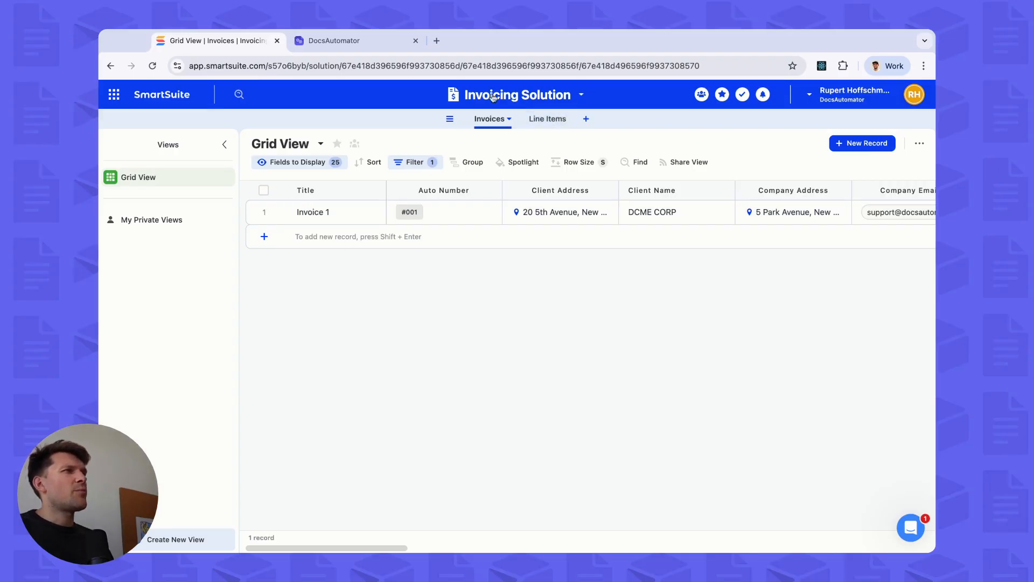
Step: Review the Invoice 1 record's client, company, date and invoice number fields across the grid
click(415, 213)
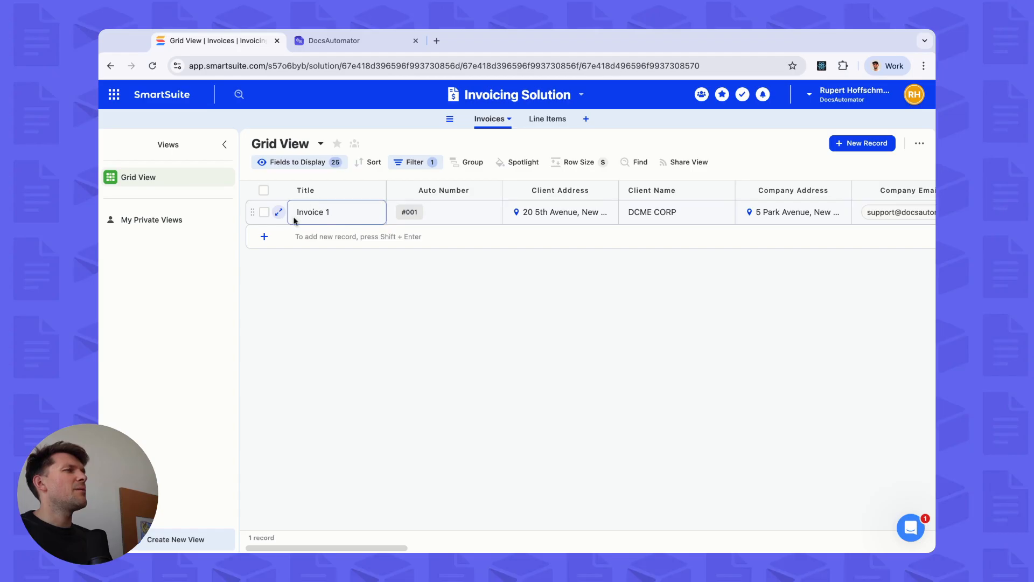
scroll(480, 209, right, 2)
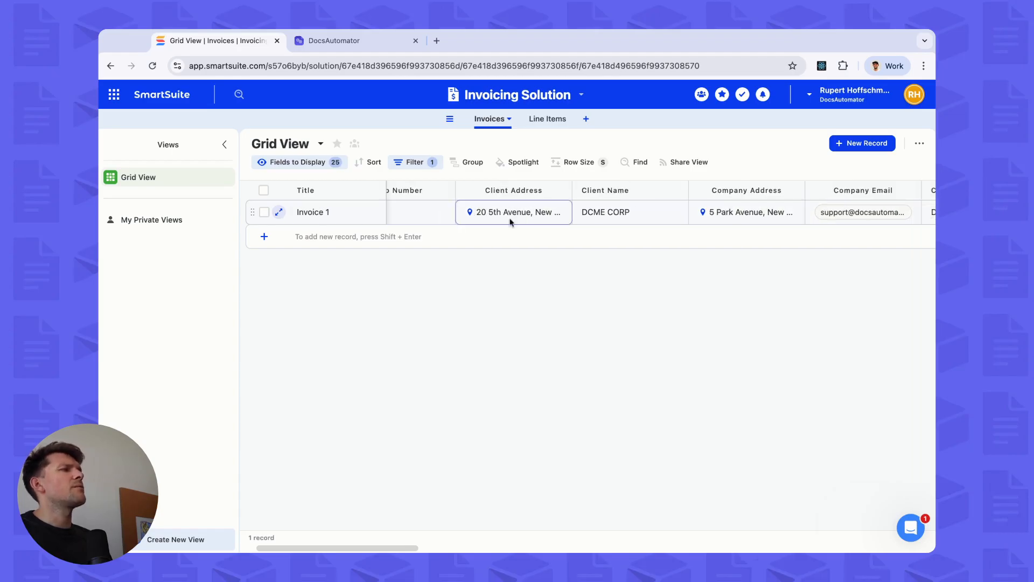
scroll(526, 216, right, 10)
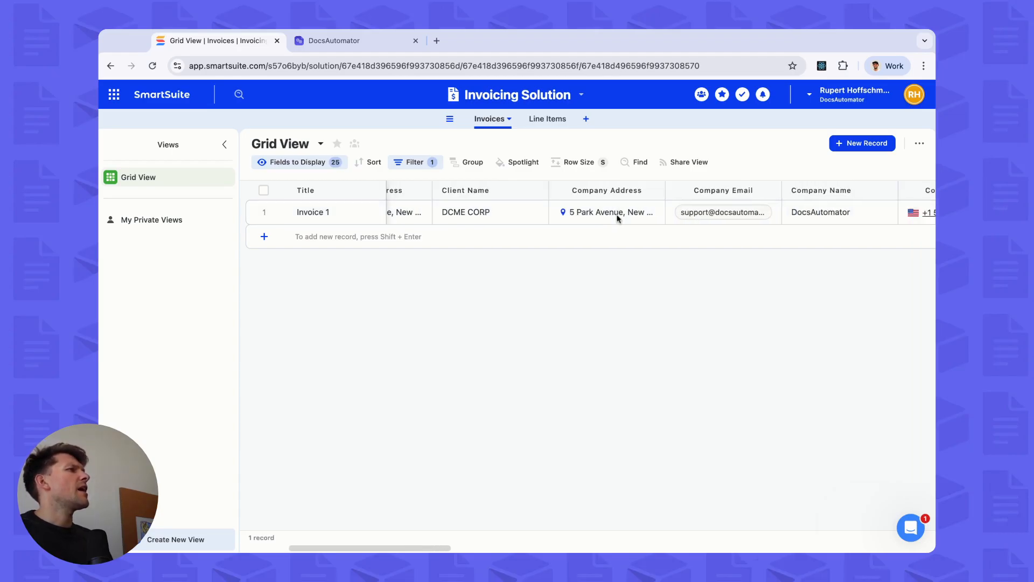
scroll(603, 210, right, 18)
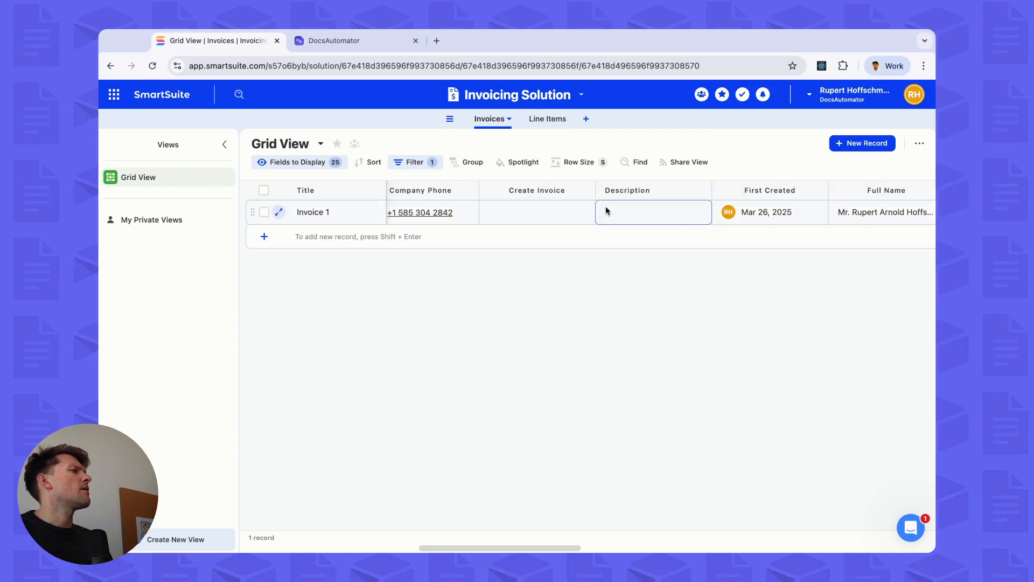
scroll(646, 212, right, 14)
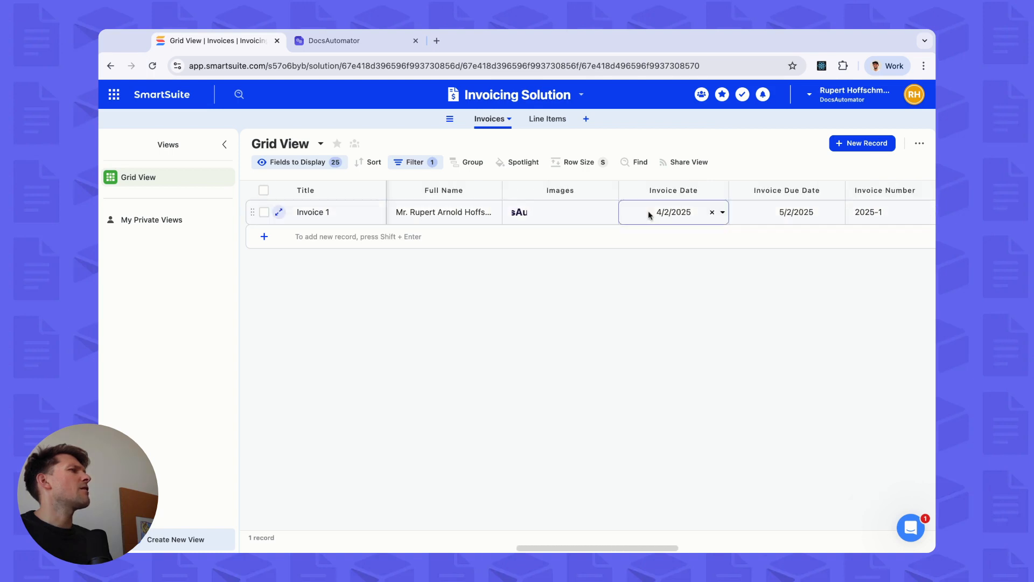
scroll(687, 215, right, 20)
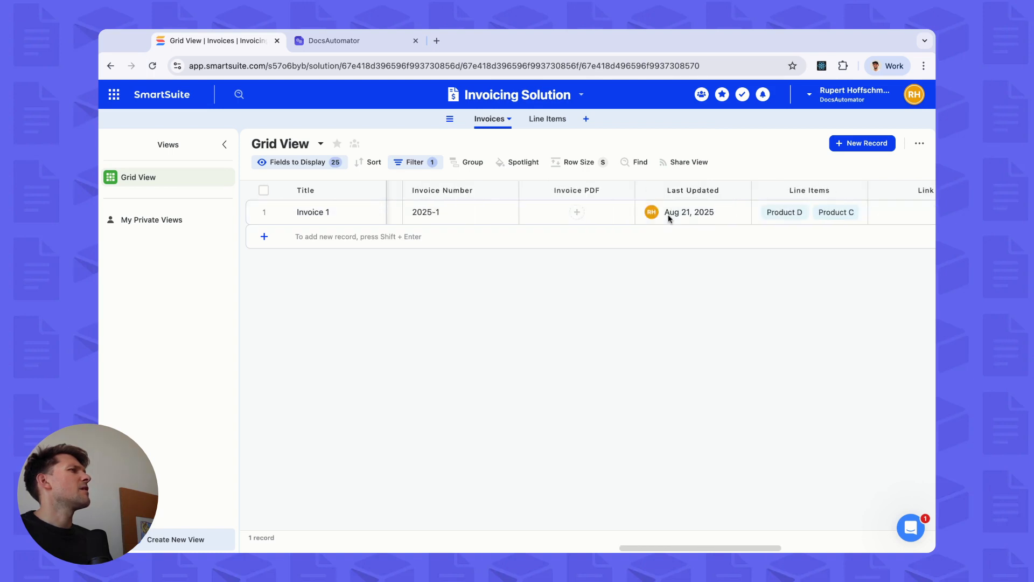
Step: Inspect the line items linked to Invoice 1, plus its subtotal, tax and total fields
click(620, 213)
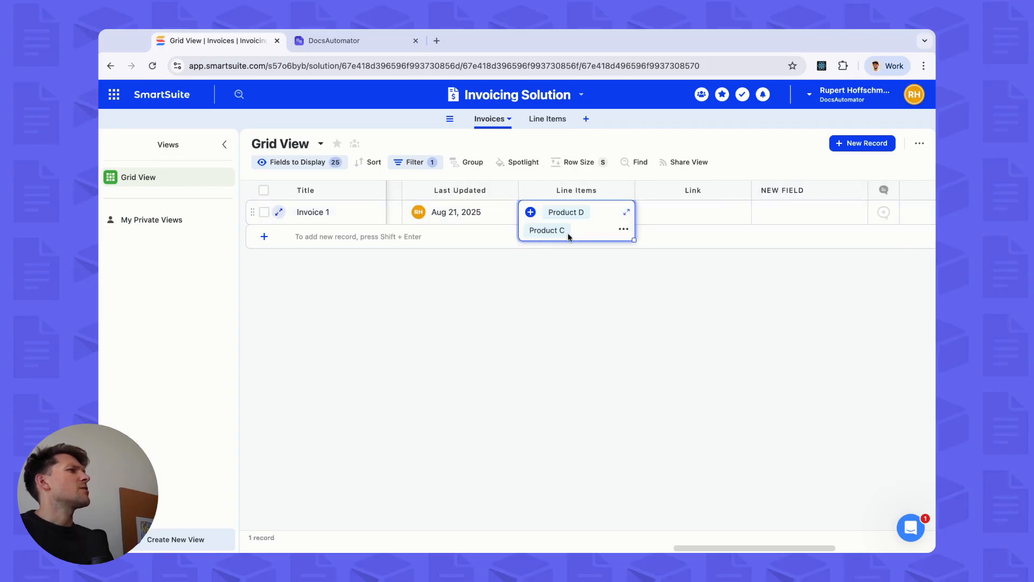
click(625, 213)
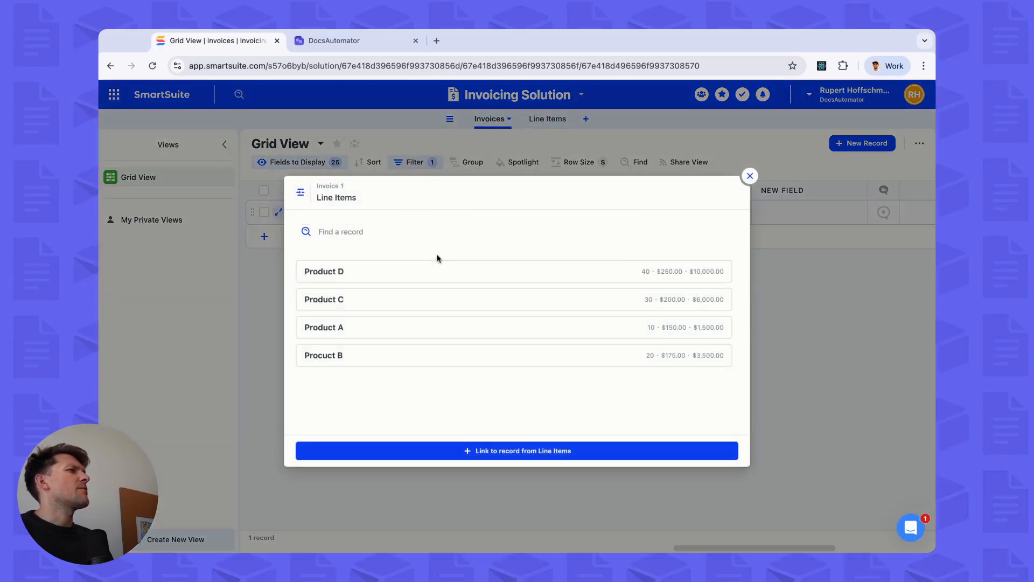
key(Escape)
scroll(603, 221, right, 11)
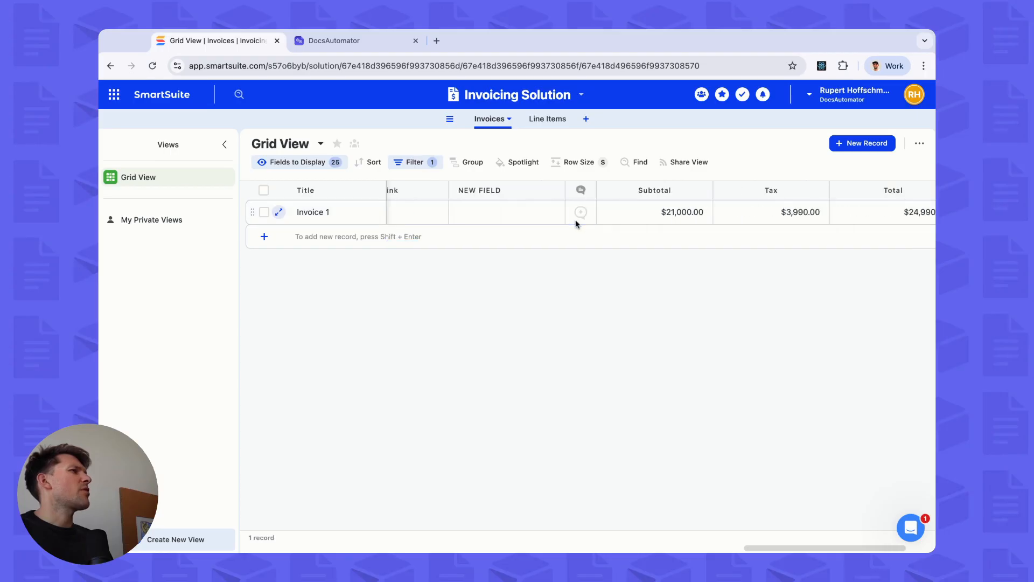
click(629, 218)
scroll(629, 222, right, 3)
click(670, 213)
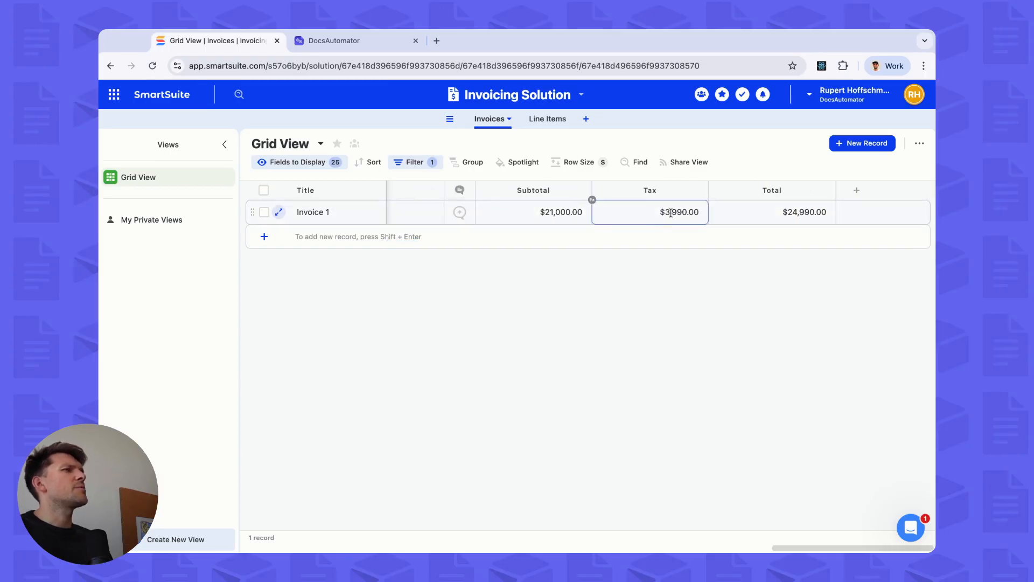
scroll(428, 214, left, 14)
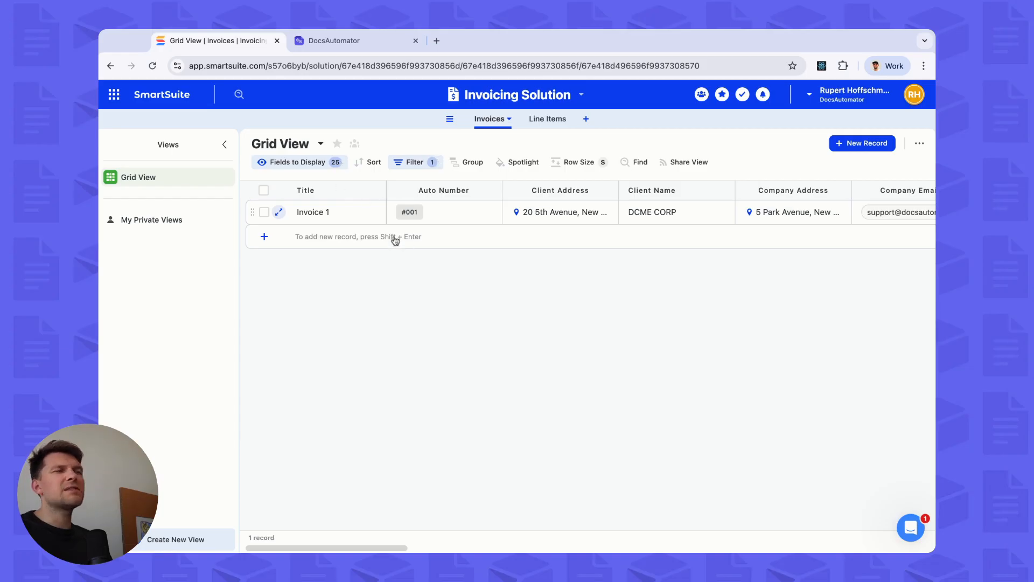
Step: Switch to DocsAutomator and create a new automation with SmartSuite saved as its data source
click(389, 47)
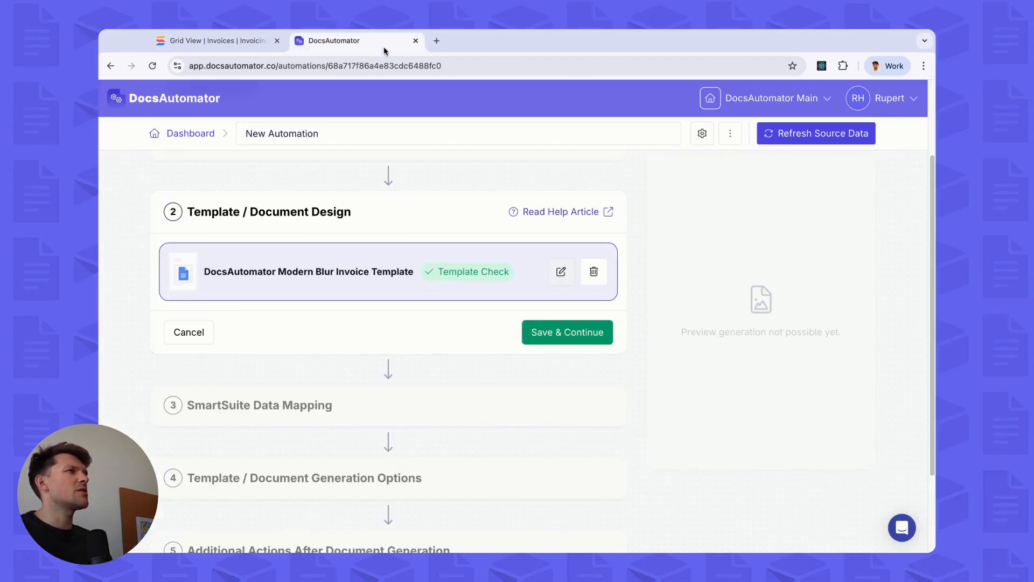
click(731, 136)
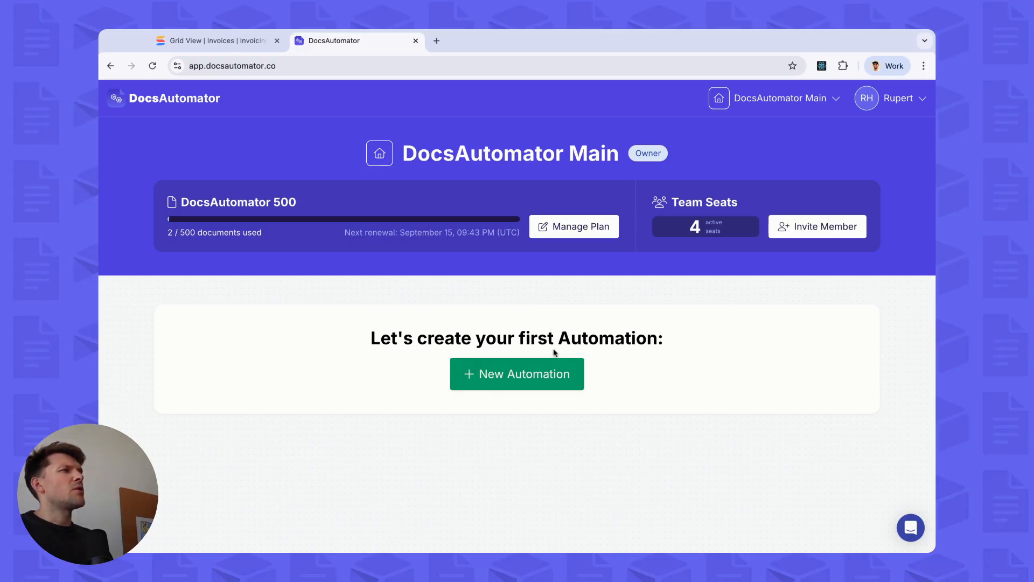
click(528, 370)
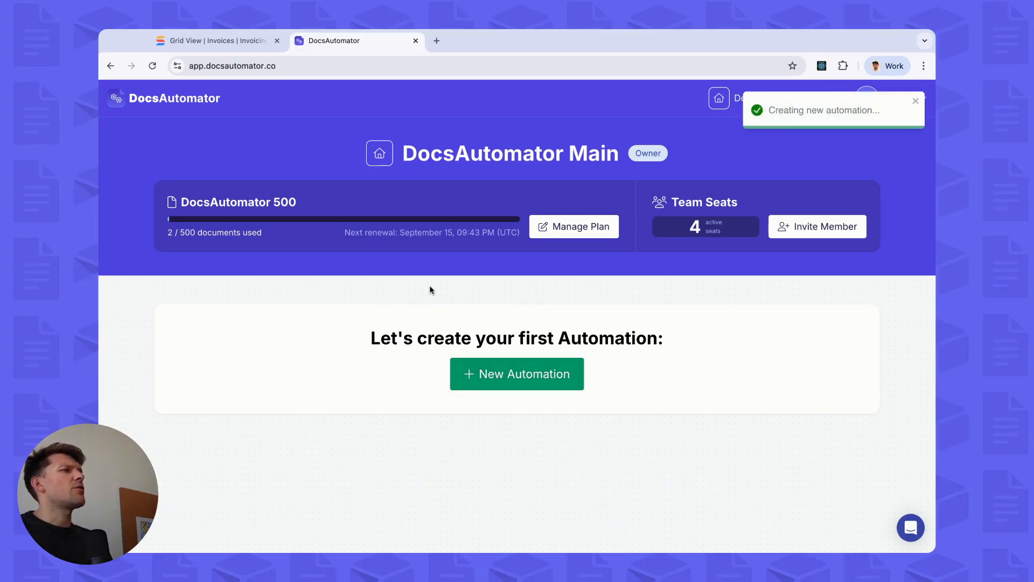
click(298, 248)
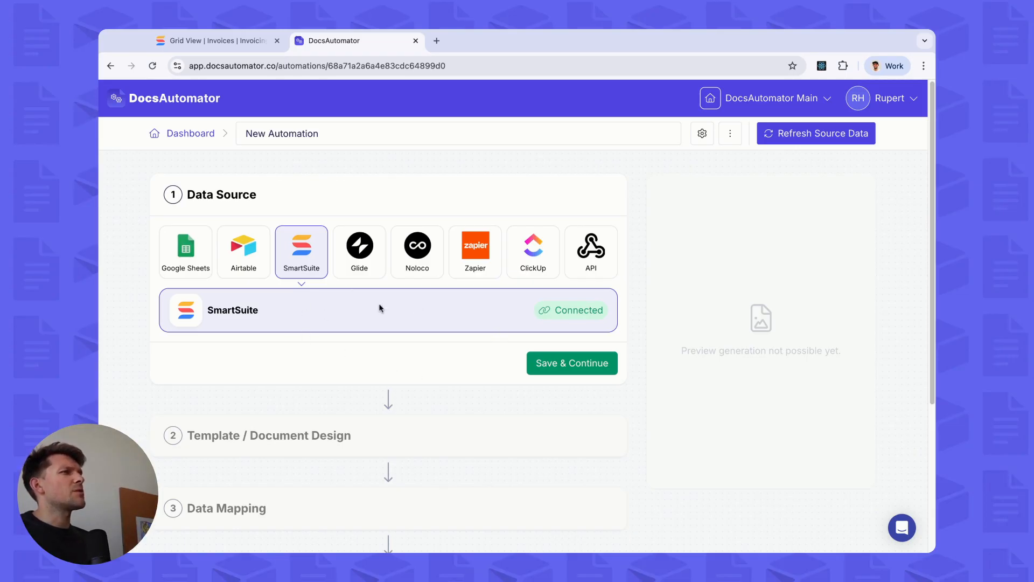
click(568, 372)
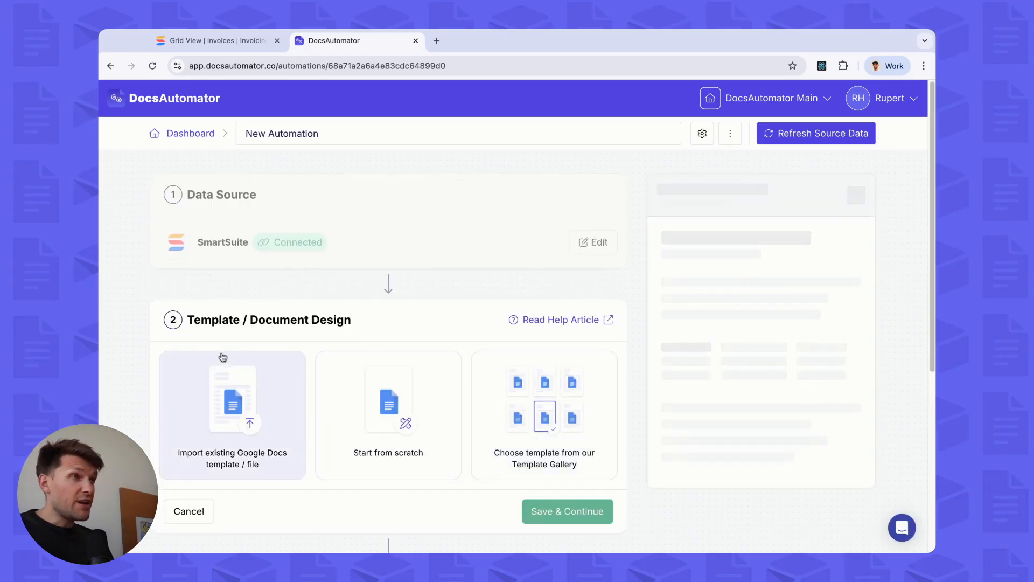
Step: Choose the Template Gallery option for the document design and open the gallery
scroll(232, 355, down, 2)
scroll(272, 253, up, 1)
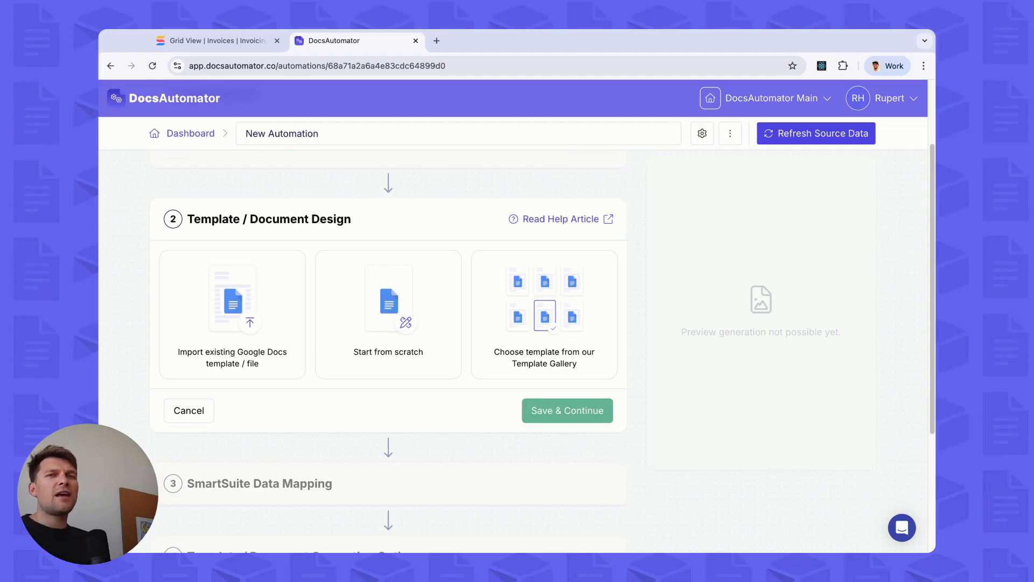
click(582, 311)
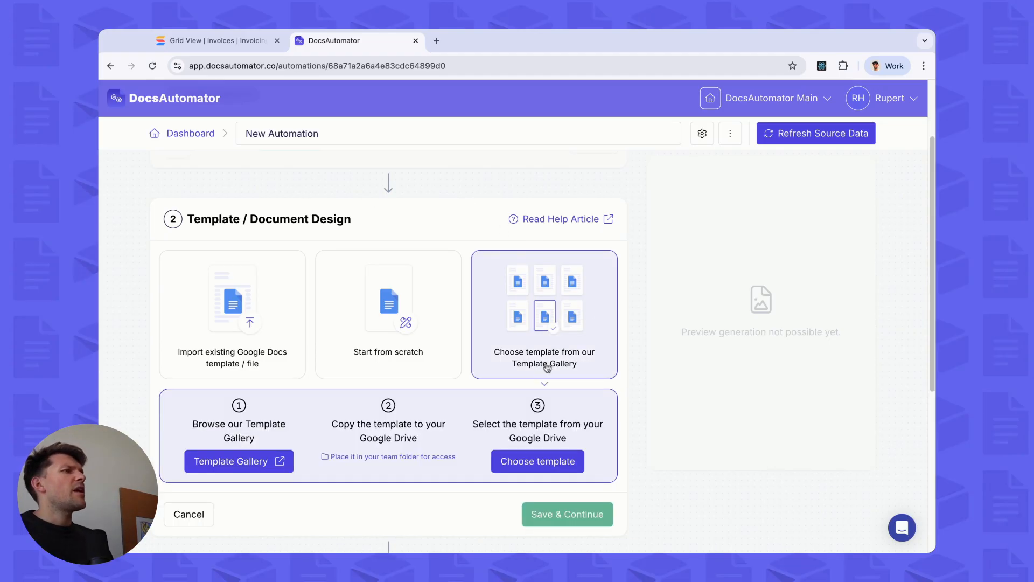
click(250, 459)
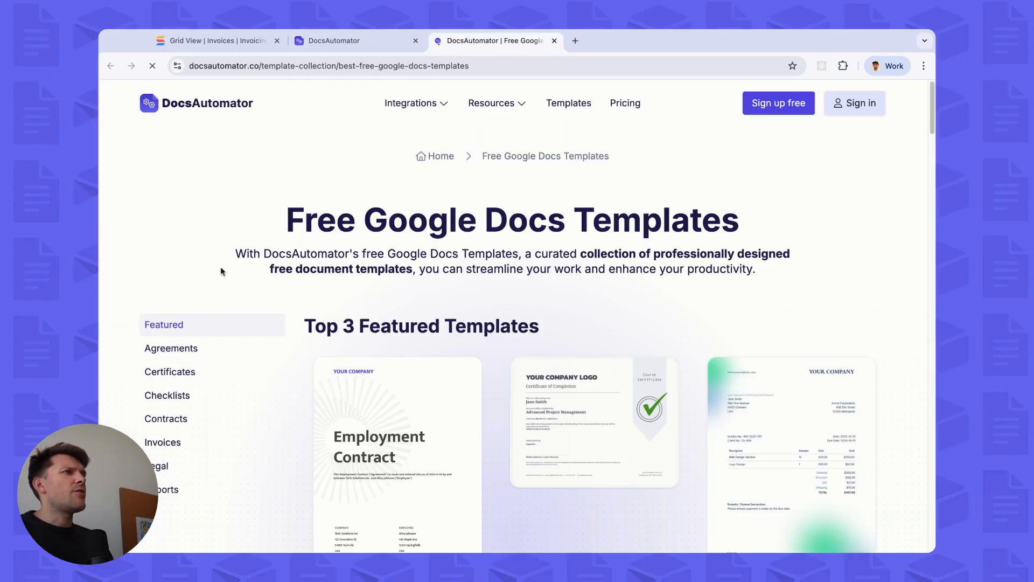
Step: Open the Modern Blur Invoice Template from the Invoices category and examine its sample-data preview
scroll(200, 303, down, 2)
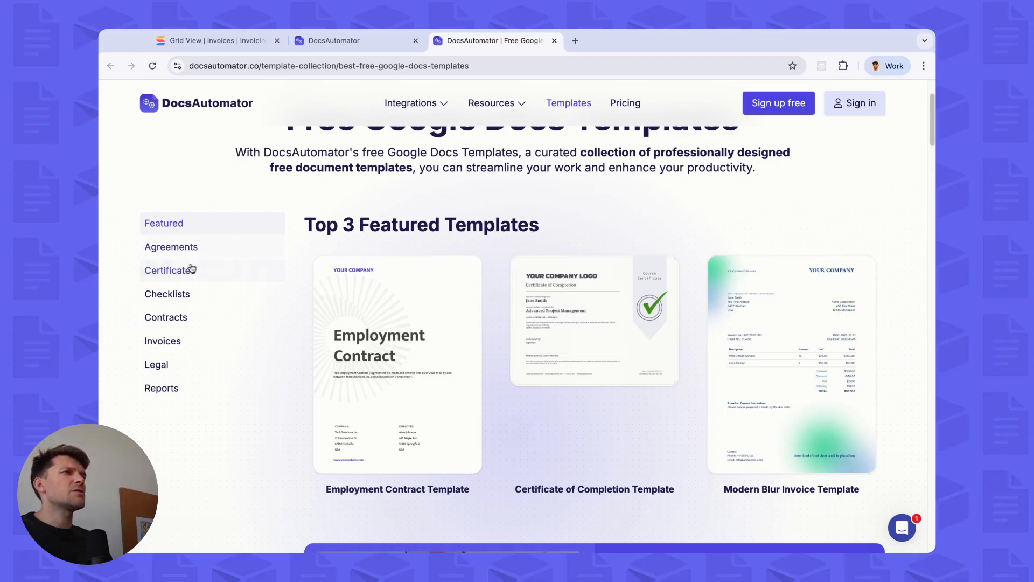
click(182, 344)
scroll(377, 353, down, 2)
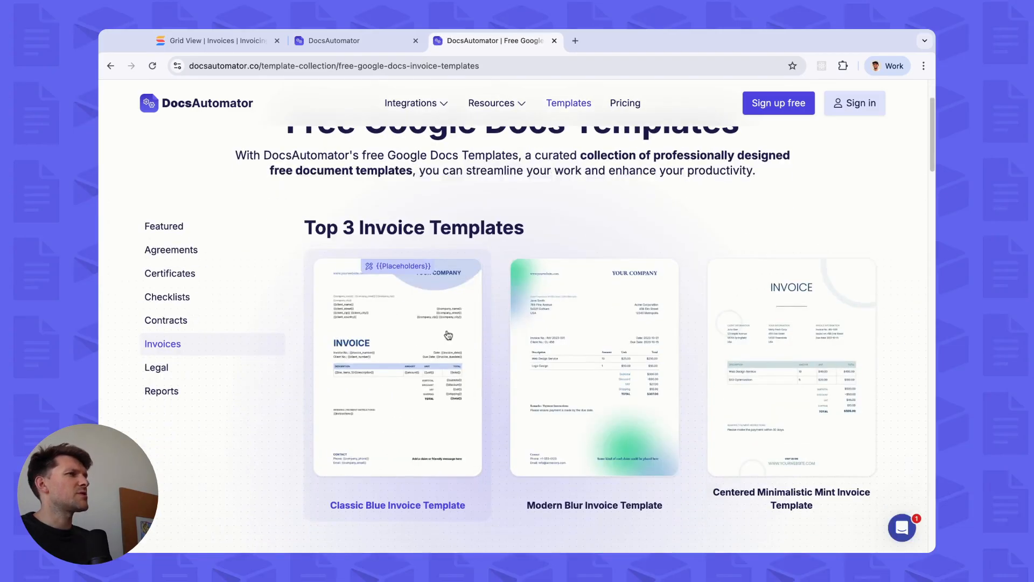
click(618, 318)
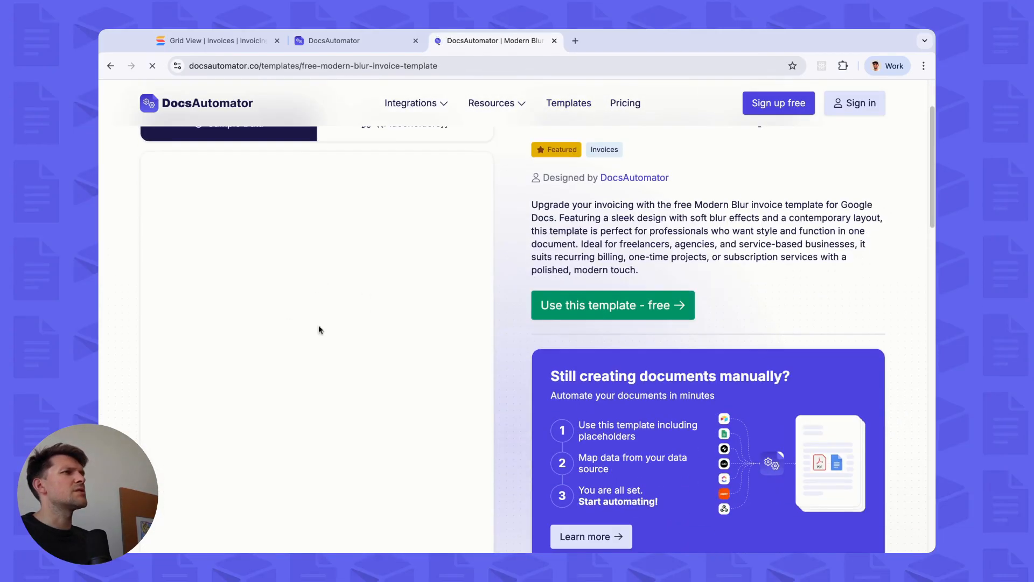
scroll(361, 334, down, 2)
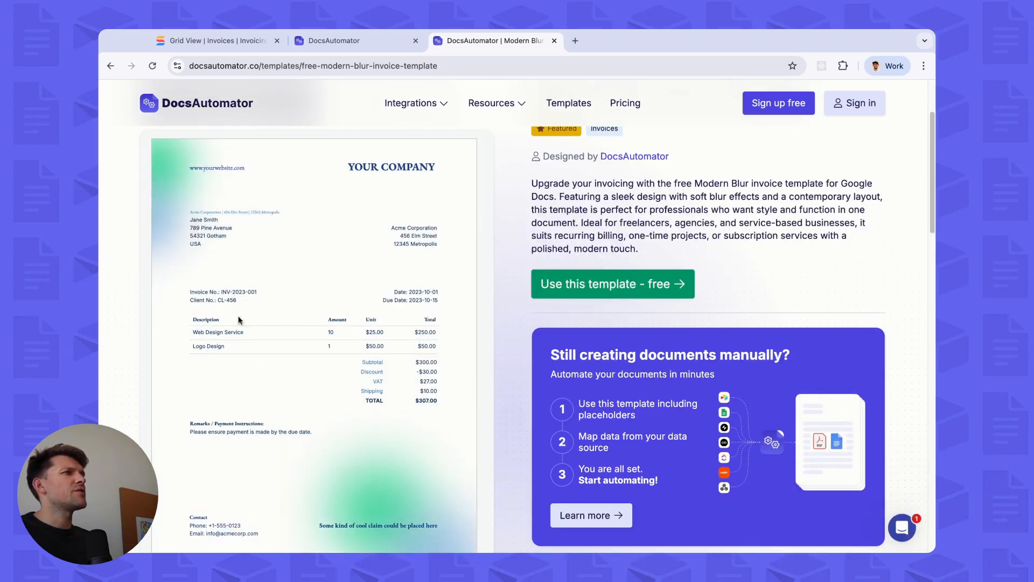
scroll(434, 206, up, 1)
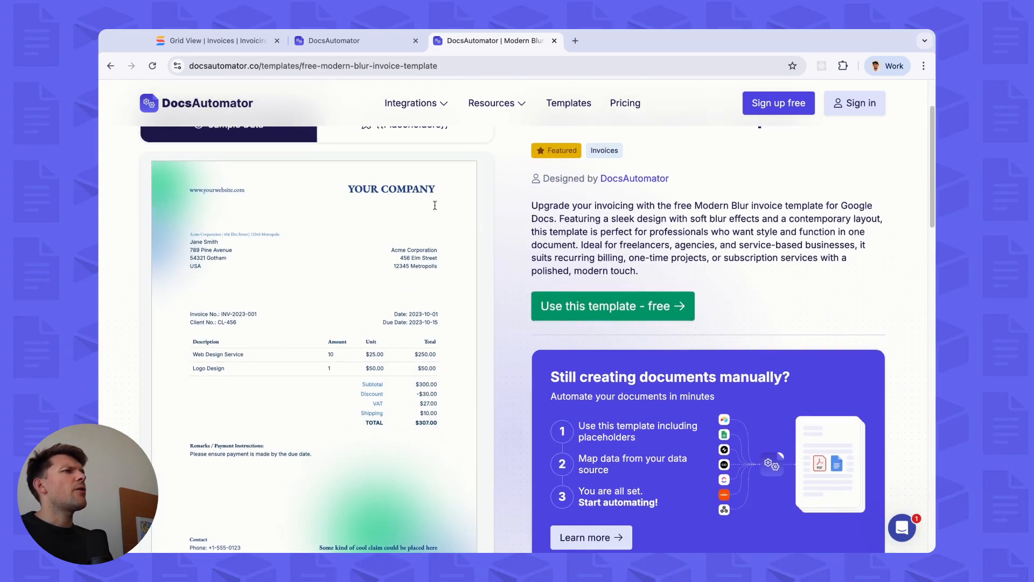
scroll(599, 250, up, 1)
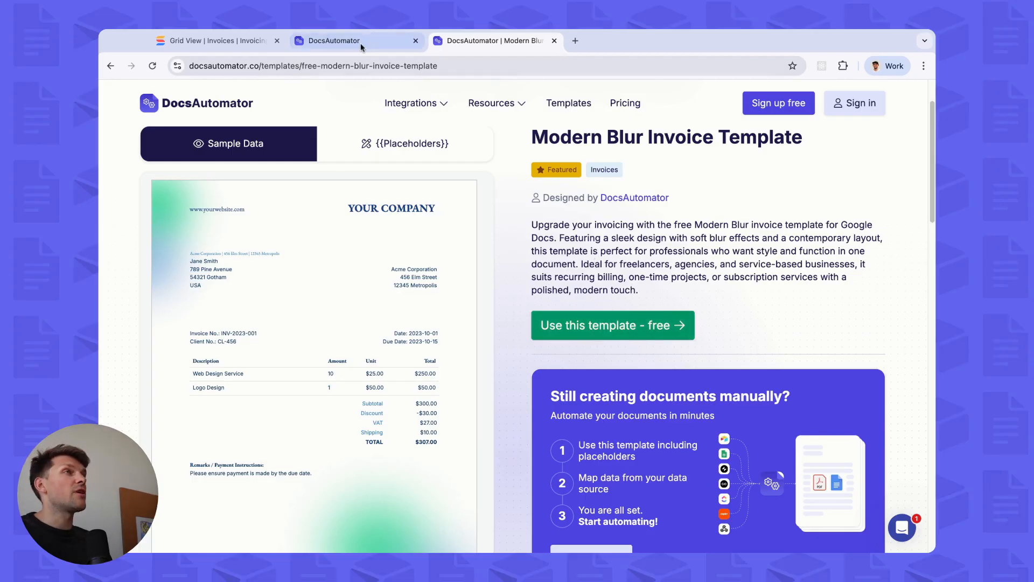
Step: Back in the automation, search Google Drive for "modern bl" and select Copy of DocsAutomator Modern Blur Invoice Template as the template
click(334, 41)
click(539, 462)
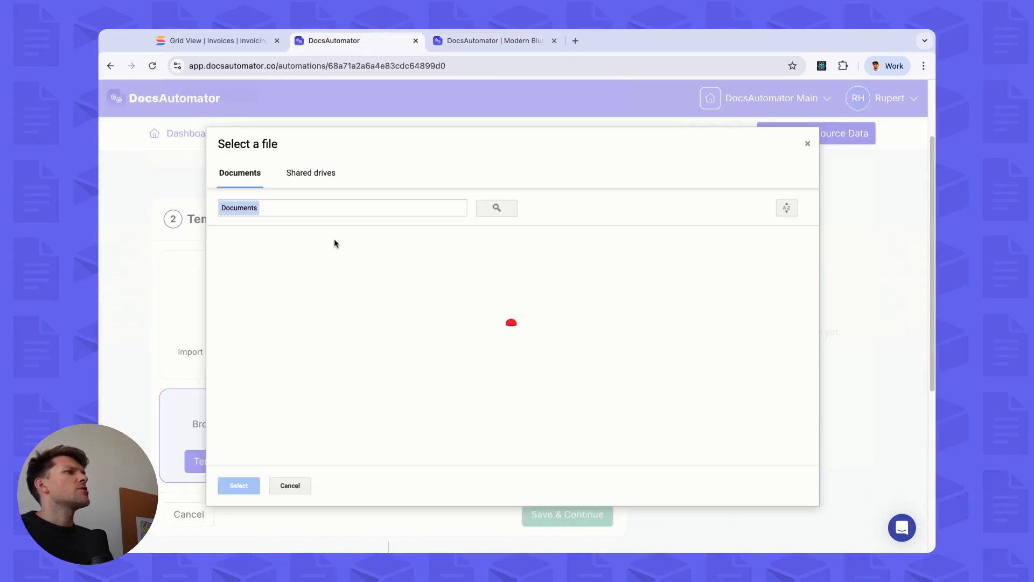
click(303, 209)
text(moder)
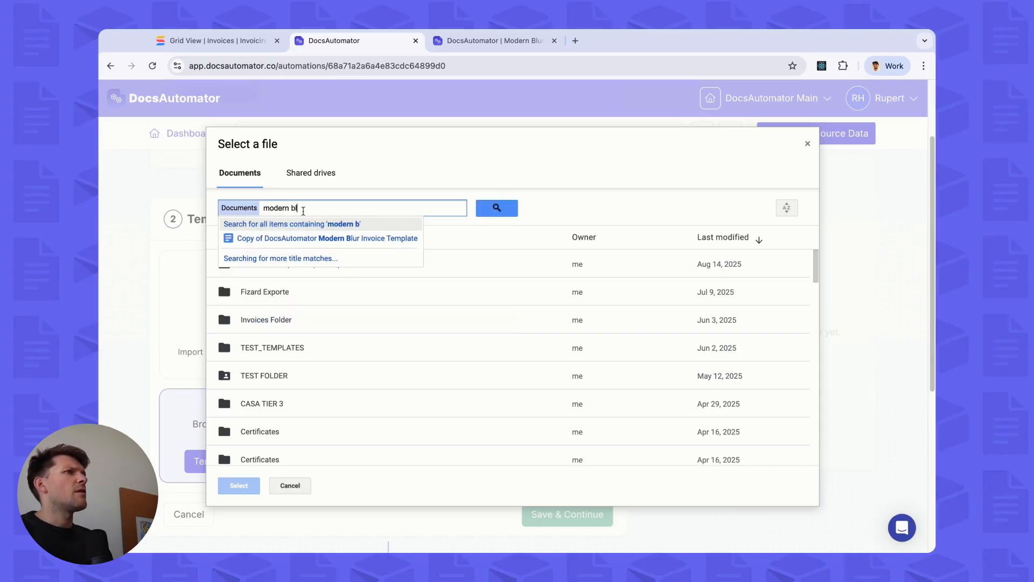
text(n bl)
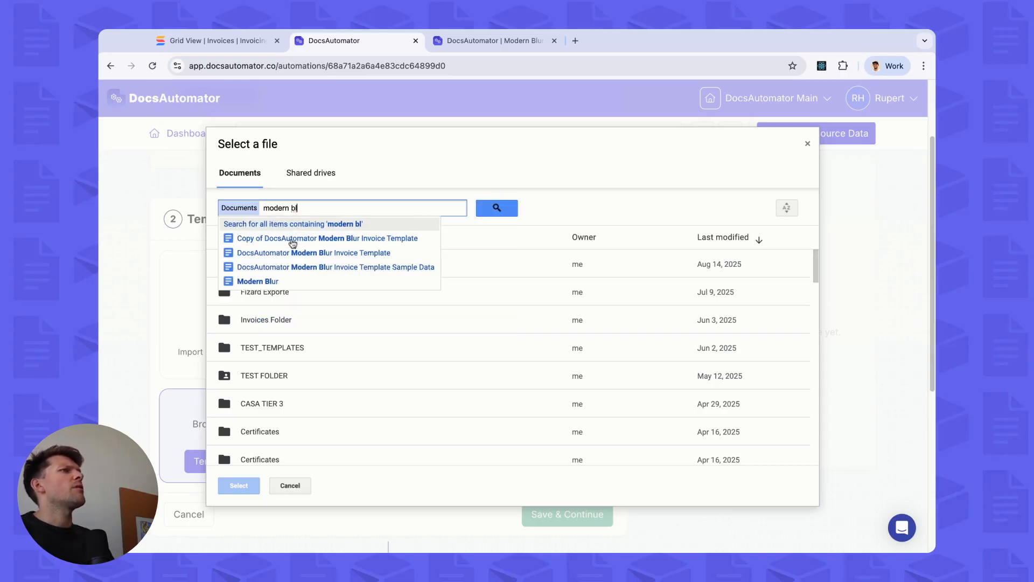
click(278, 243)
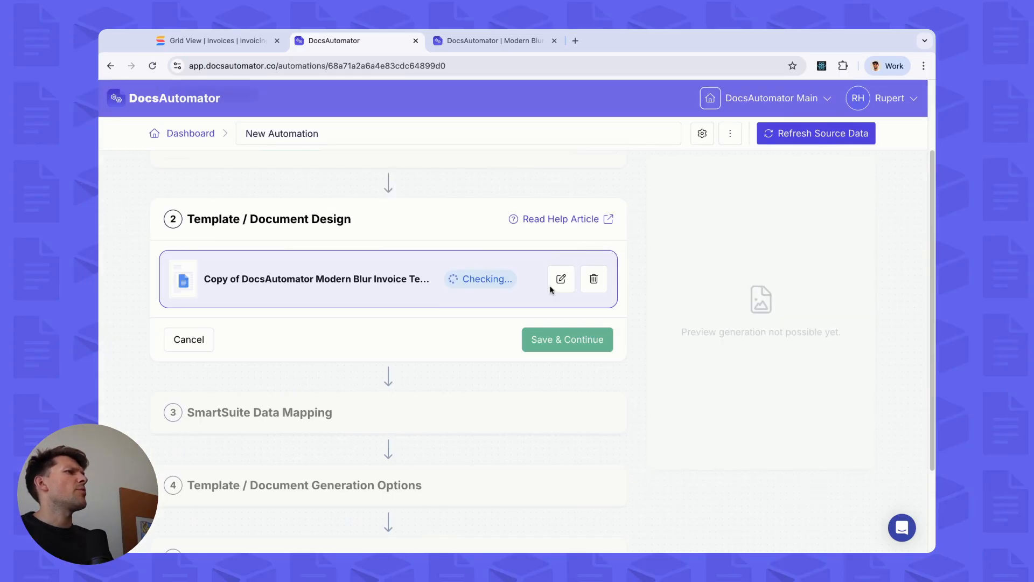
Step: Open the selected invoice template for editing and collapse the instructions beside the document
click(563, 284)
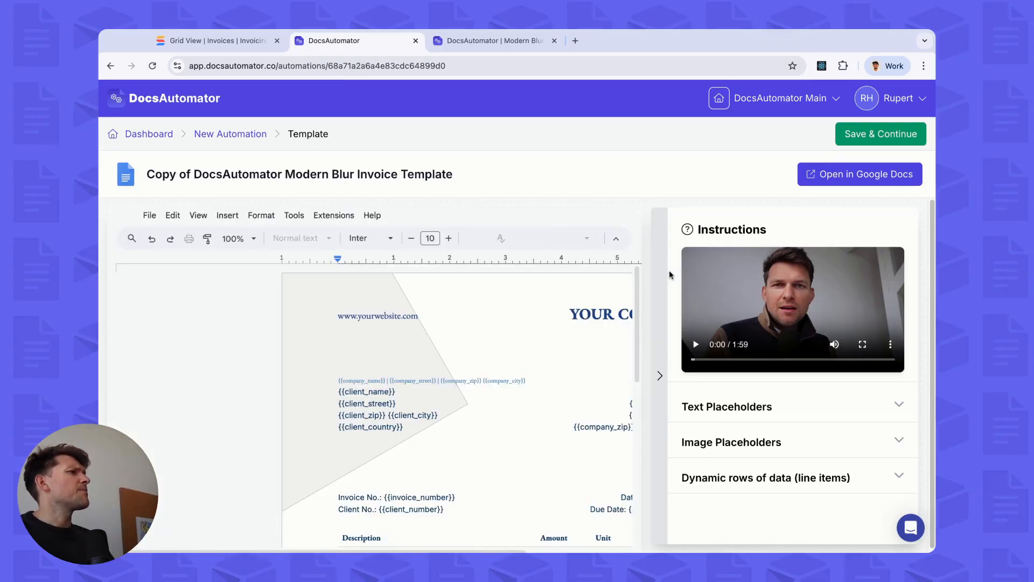
click(666, 274)
scroll(458, 367, down, 2)
scroll(414, 332, up, 1)
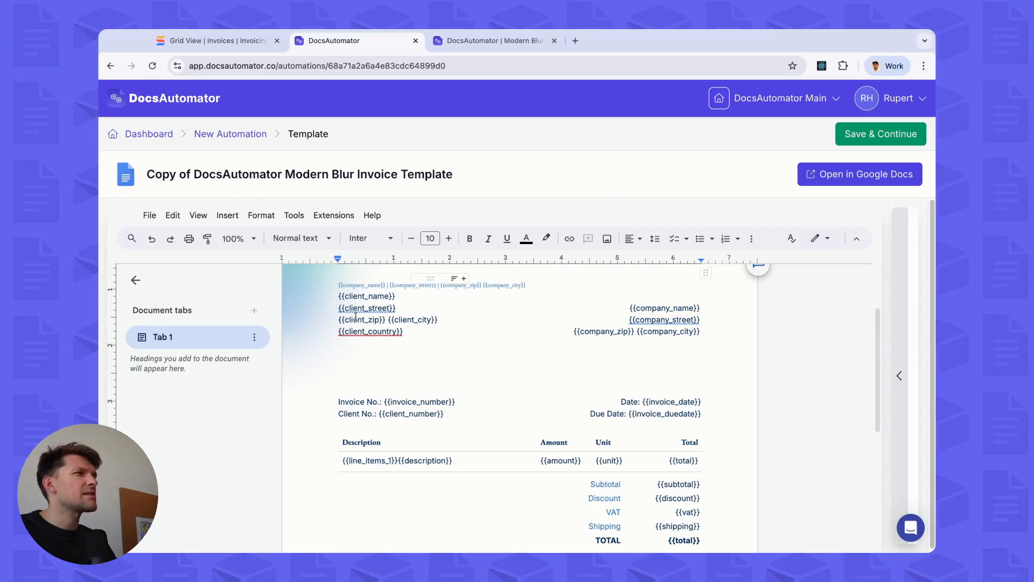
scroll(400, 330, down, 1)
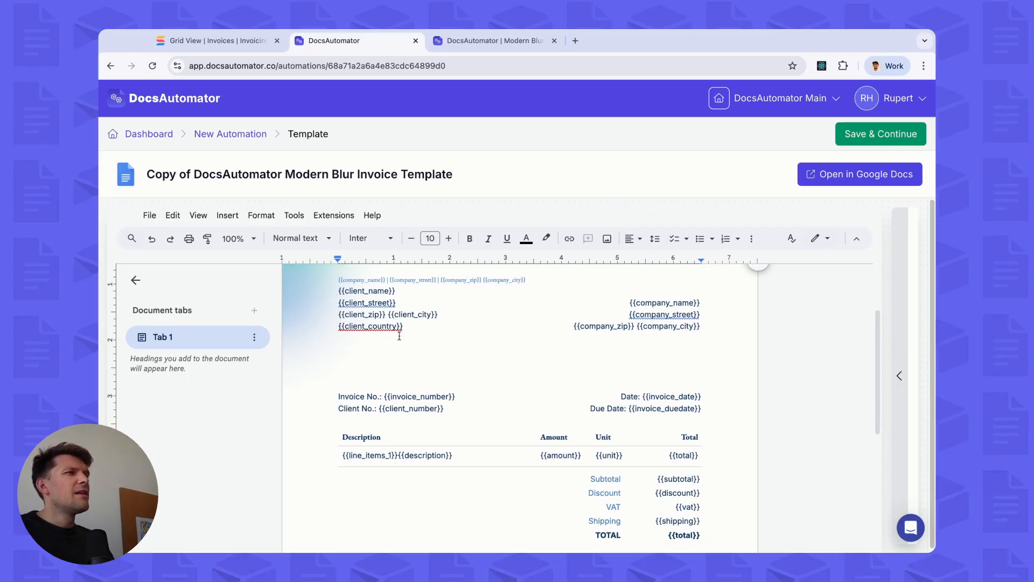
Step: Examine the template's placeholders, from the client name and address fields to the payment instructions, image and contact details
drag(395, 291, 338, 291)
click(349, 291)
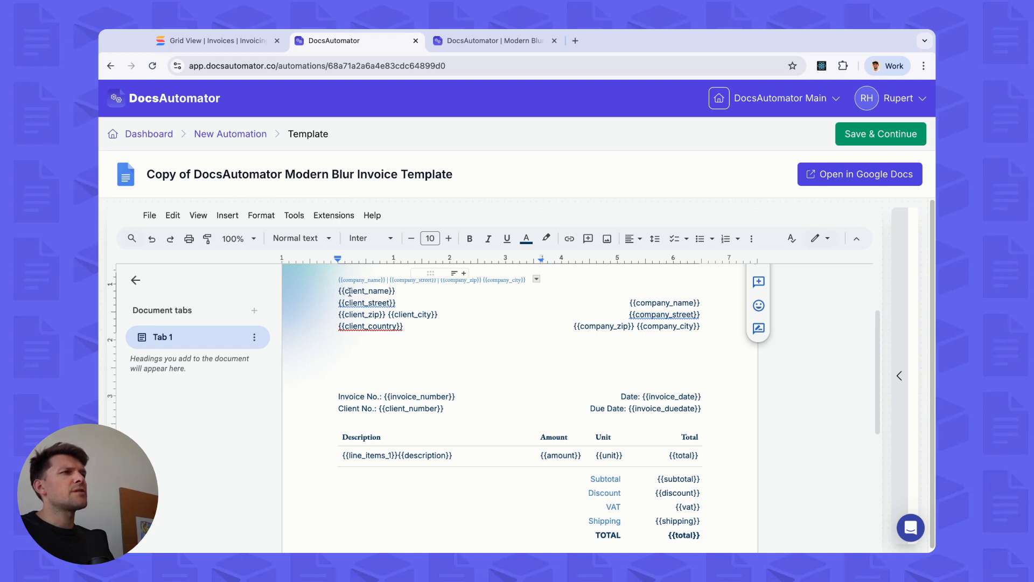
double_click(349, 291)
click(376, 303)
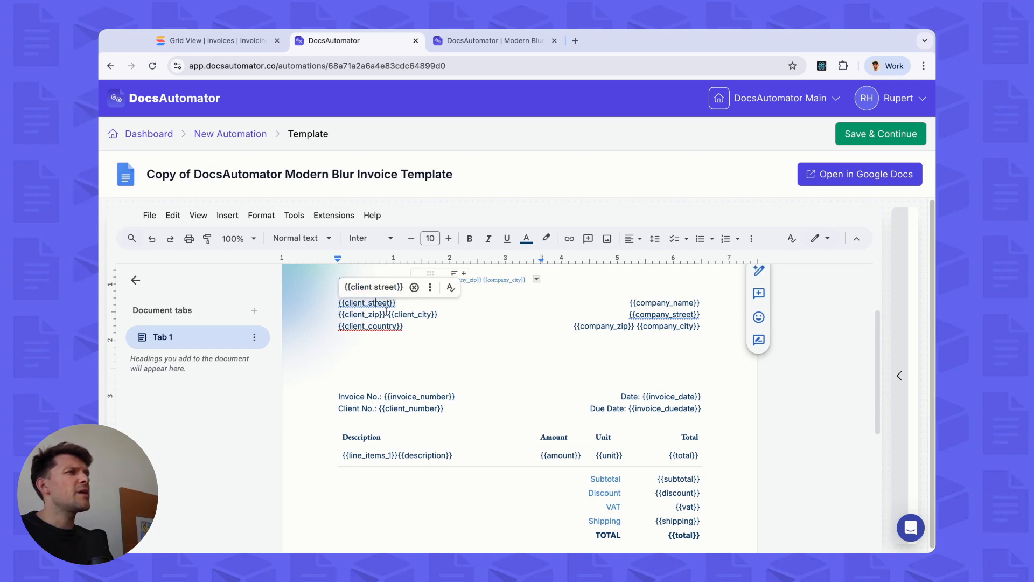
click(381, 314)
drag(345, 292, 389, 291)
scroll(372, 293, down, 5)
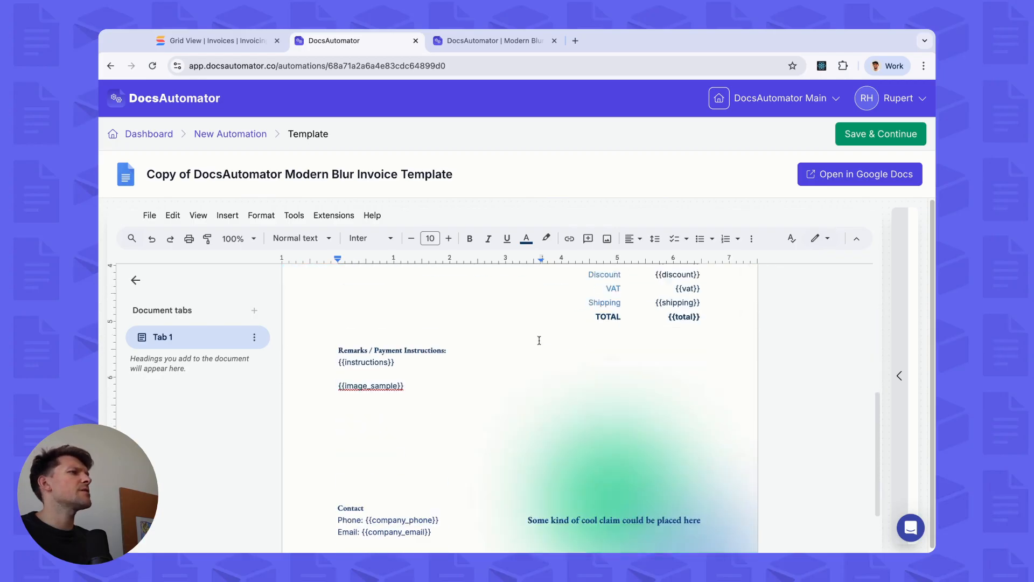
Step: Examine the template's {{image_sample}} placeholder and the table row holding {{line_items_1}}, {{description}} and {{amount}}
drag(410, 380, 339, 380)
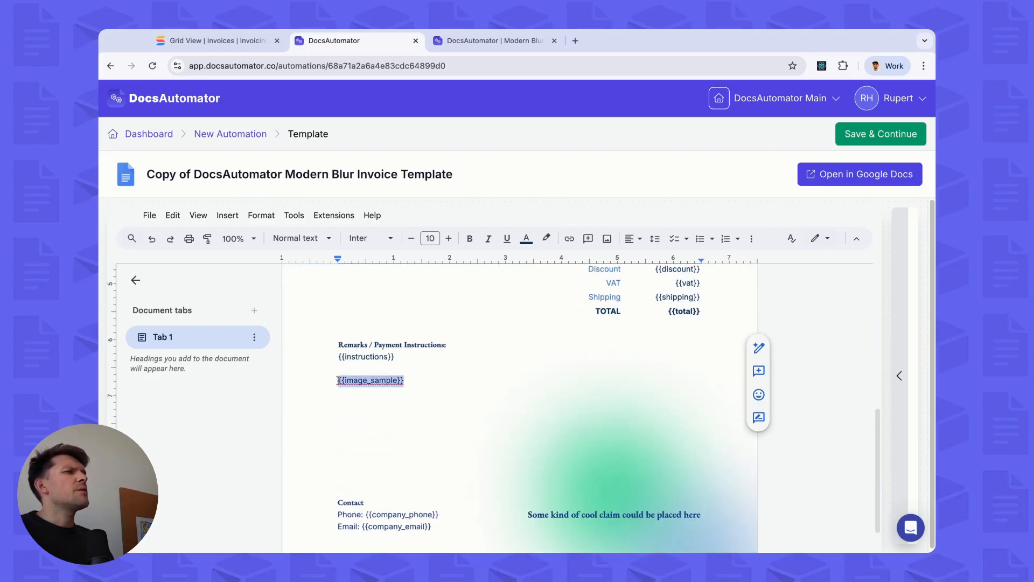
click(375, 381)
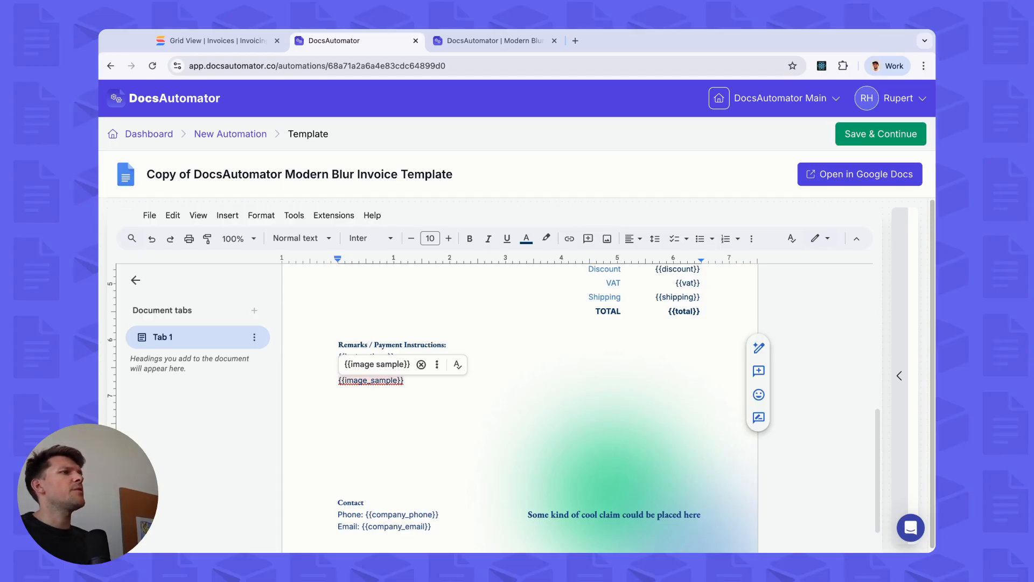
drag(371, 381, 354, 381)
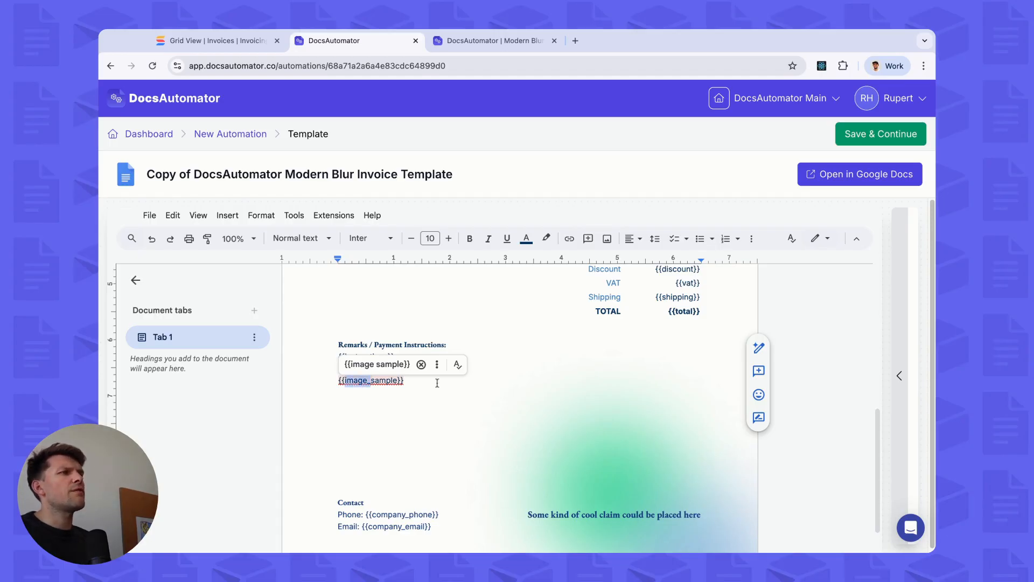
scroll(364, 381, up, 1)
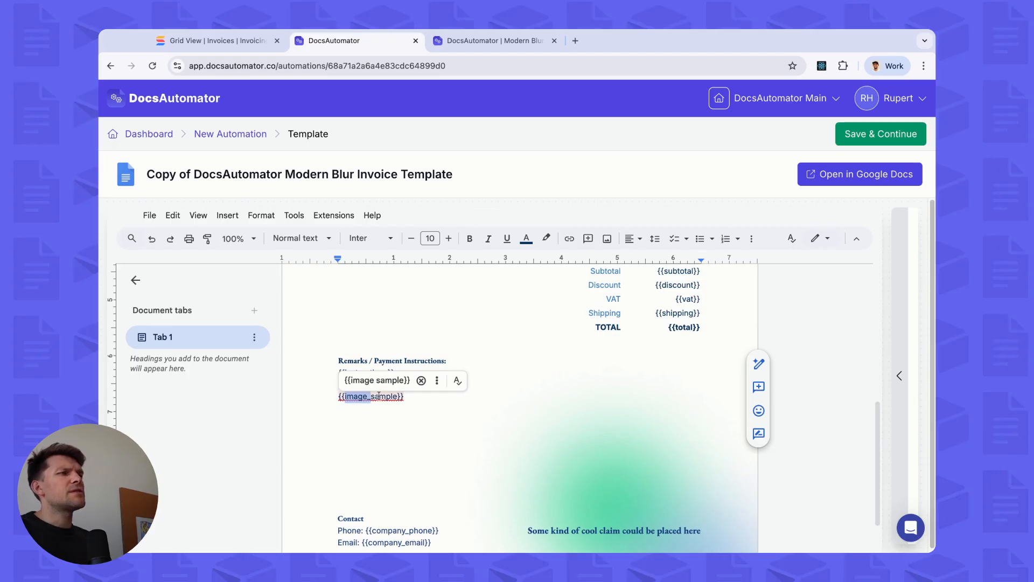
click(392, 360)
scroll(375, 360, up, 3)
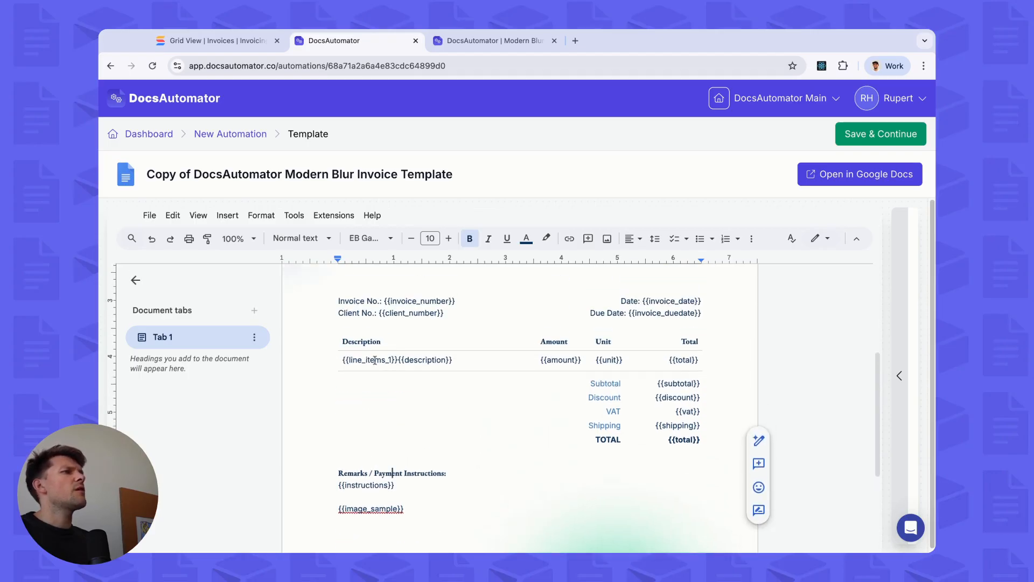
drag(395, 360, 343, 360)
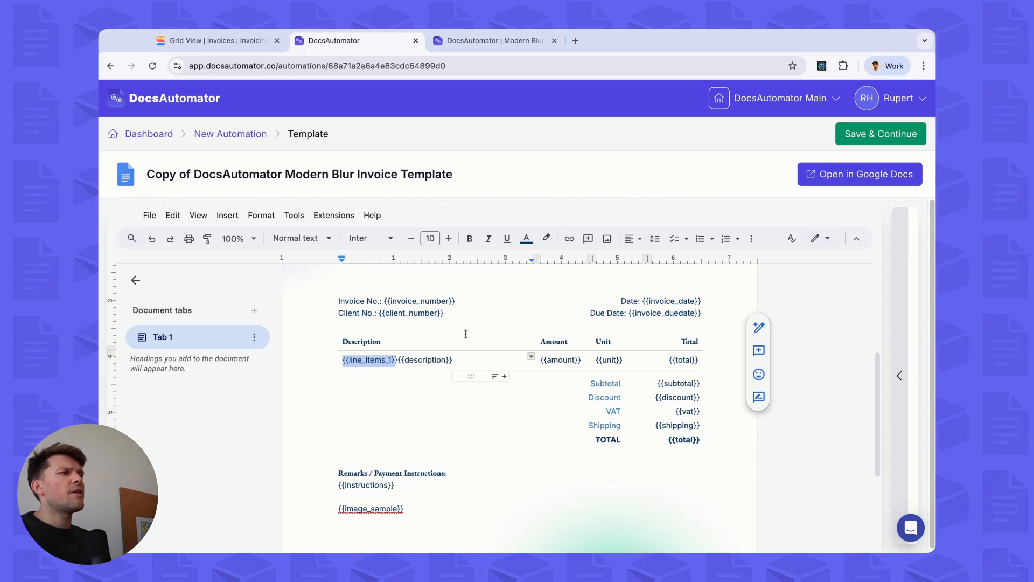
double_click(393, 360)
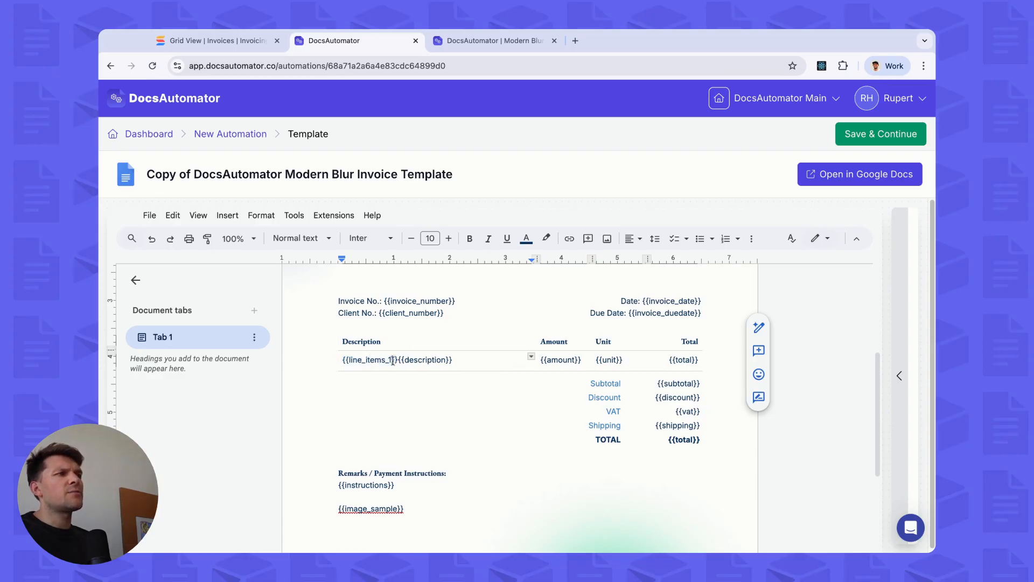
click(391, 359)
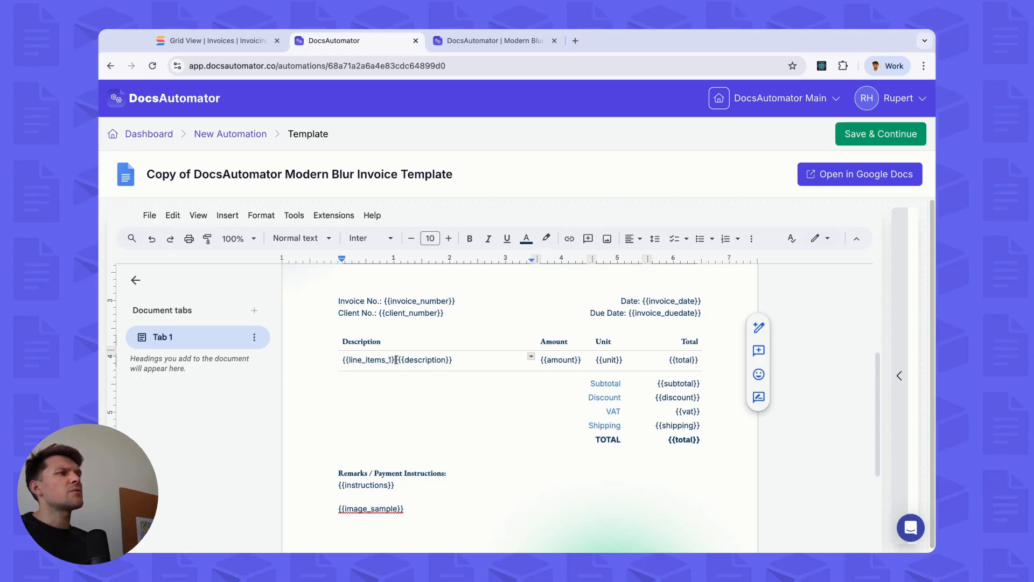
drag(396, 360, 462, 359)
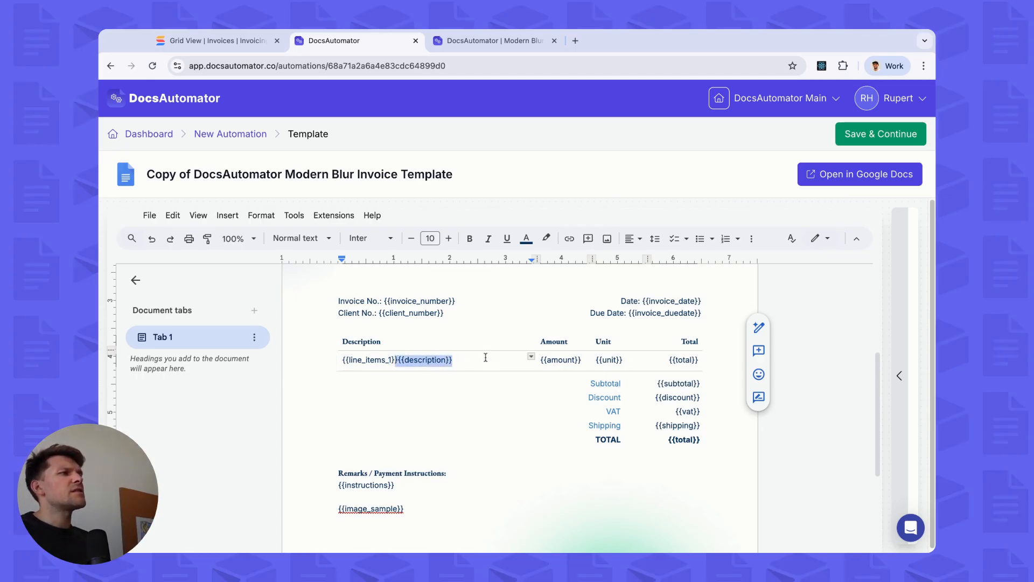
double_click(418, 361)
double_click(557, 360)
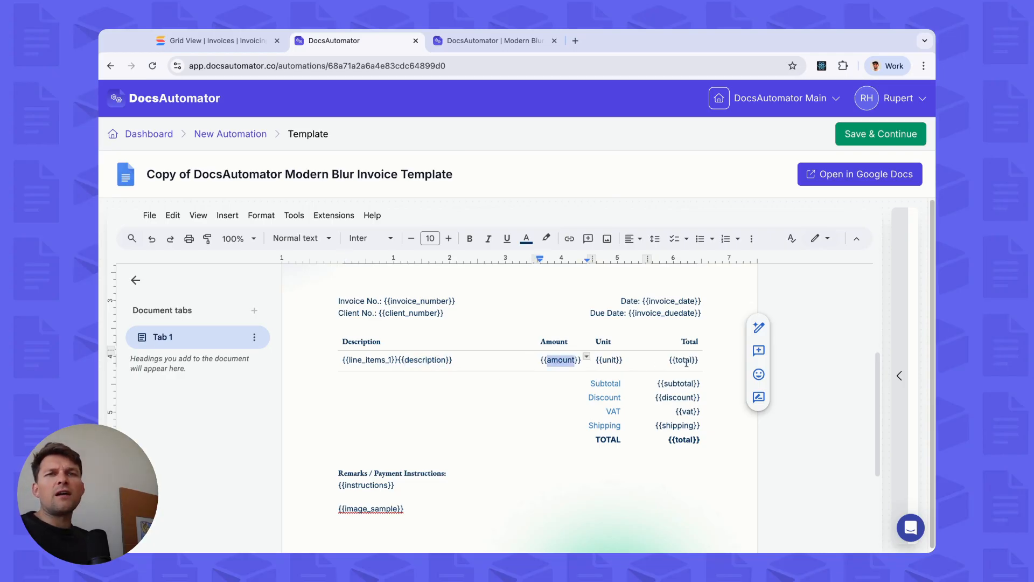
Step: Switch to SmartSuite to view the Line Items table and compare its columns with the template's description, amount and total placeholders
click(210, 40)
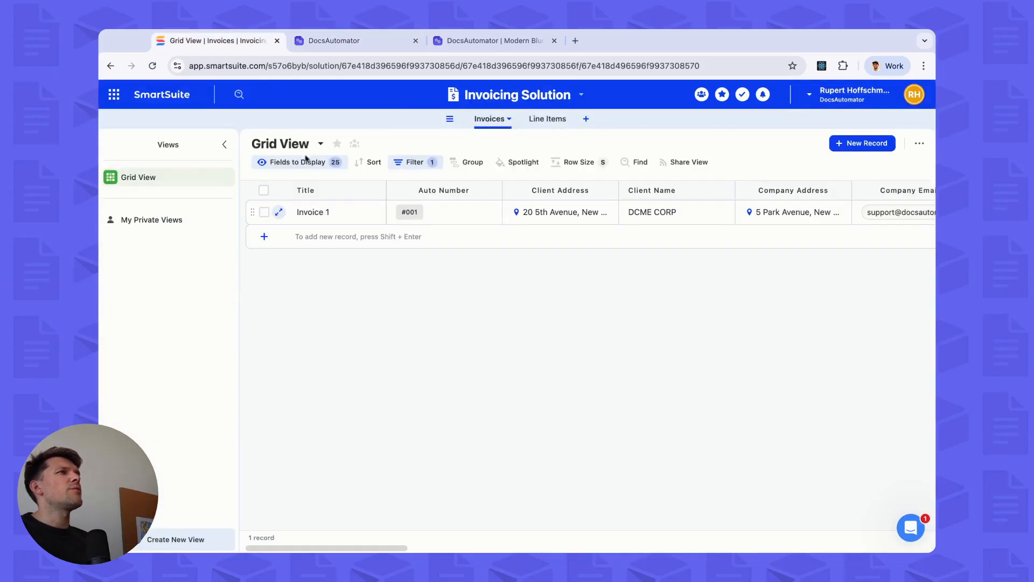
click(541, 119)
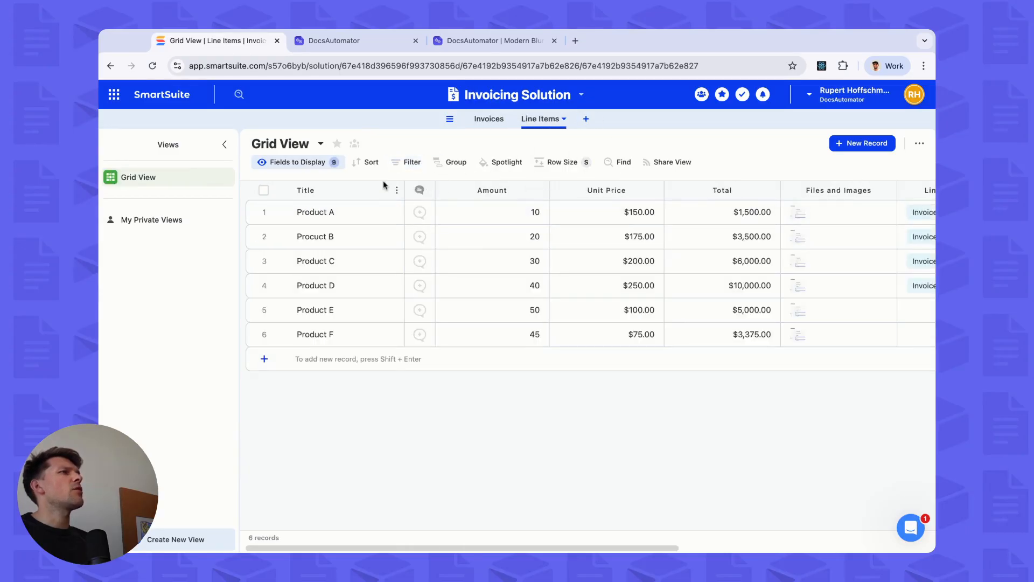
drag(347, 210, 358, 269)
click(359, 268)
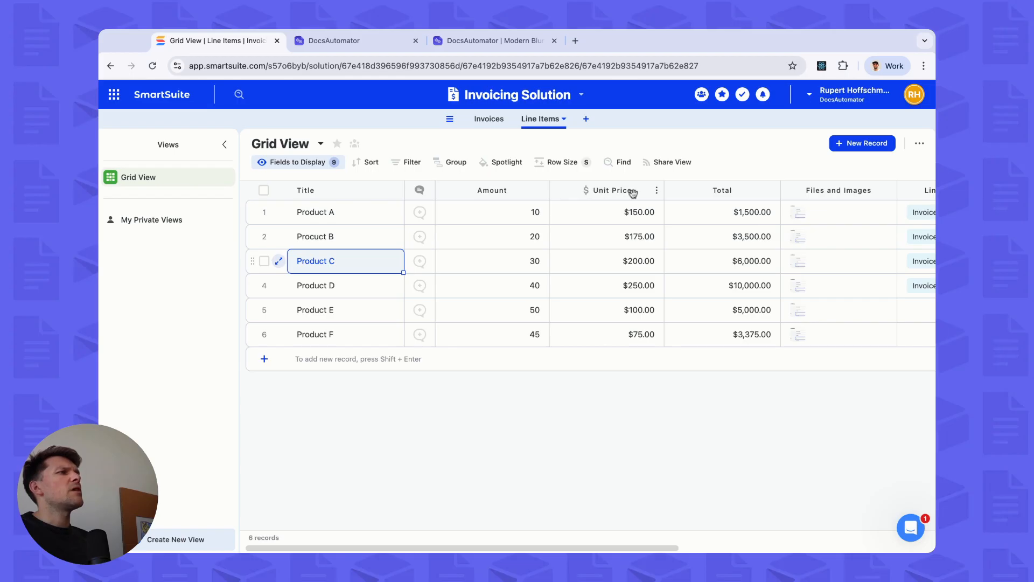
click(398, 42)
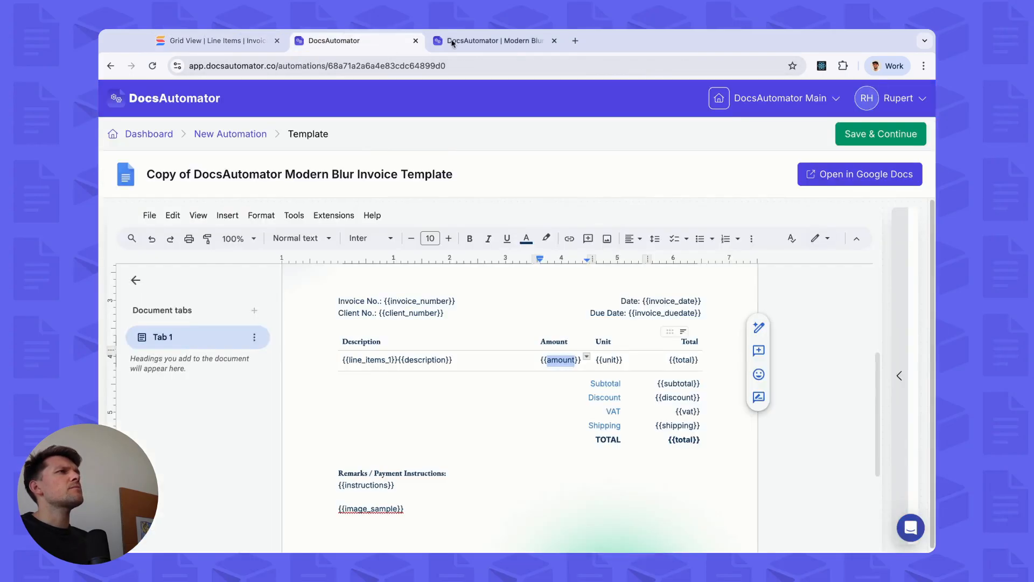
click(454, 41)
click(216, 40)
click(334, 41)
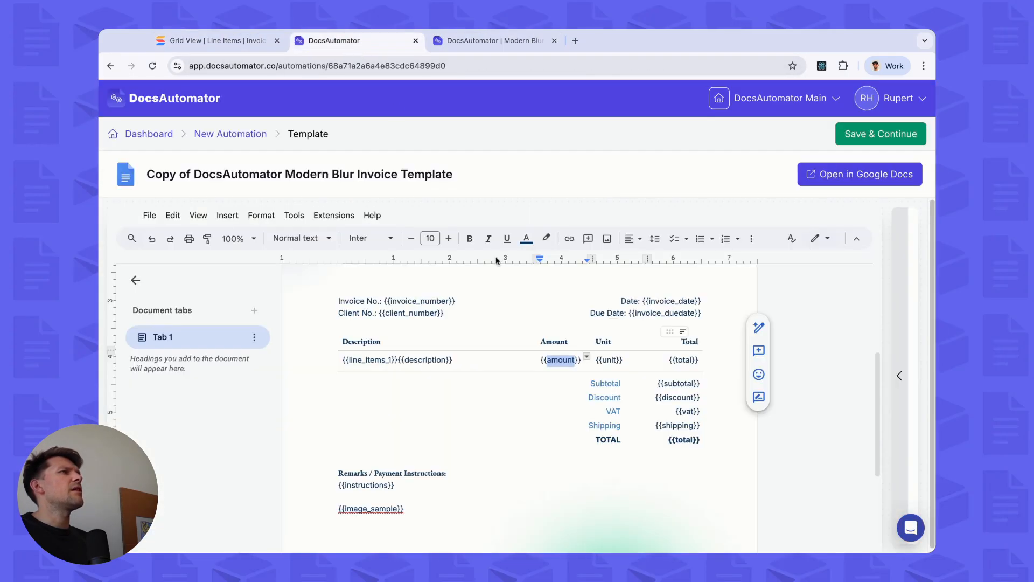
double_click(423, 359)
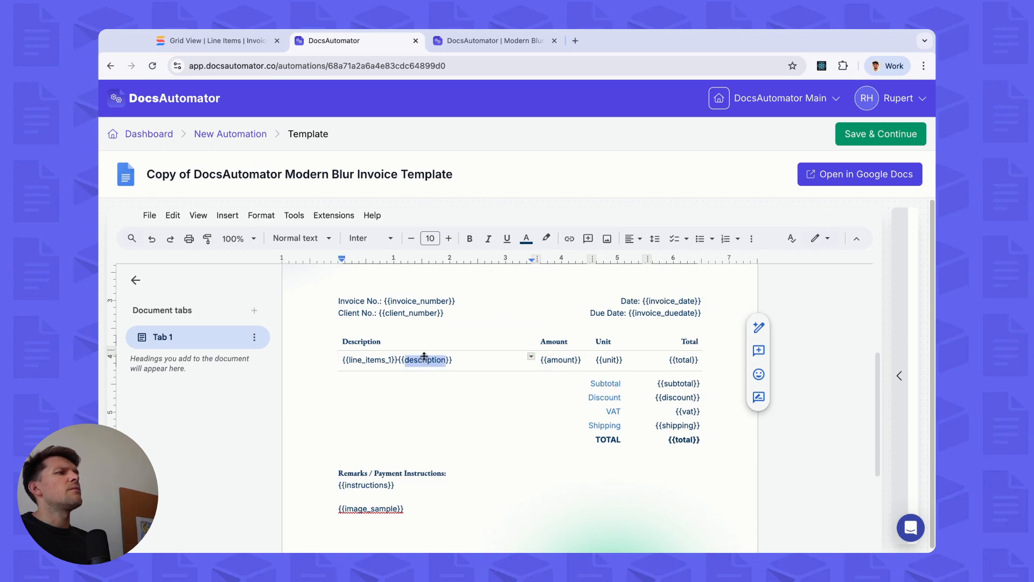
double_click(561, 360)
click(691, 359)
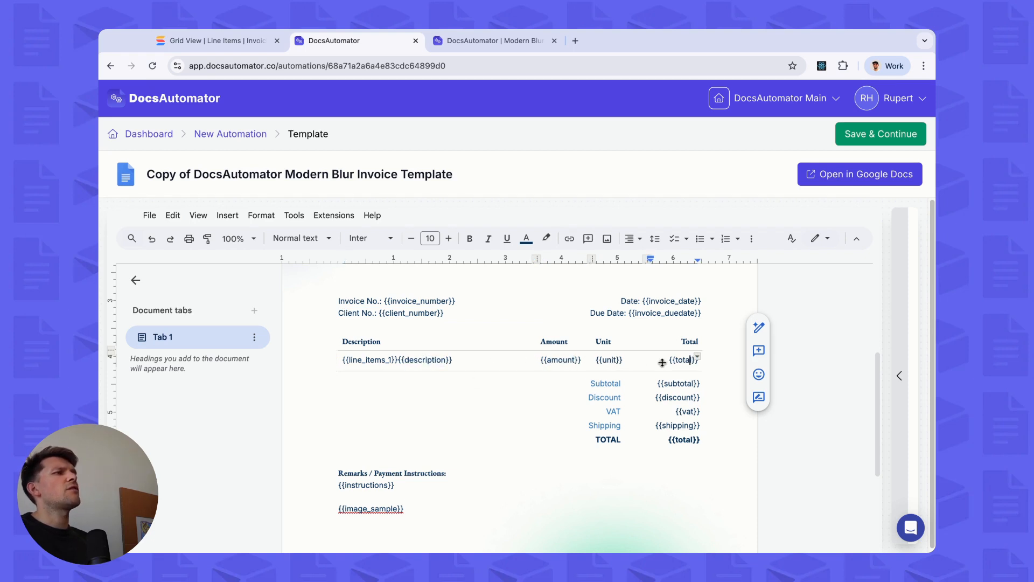
Step: Save the edited invoice template and confirm it as the automation's document design
click(872, 134)
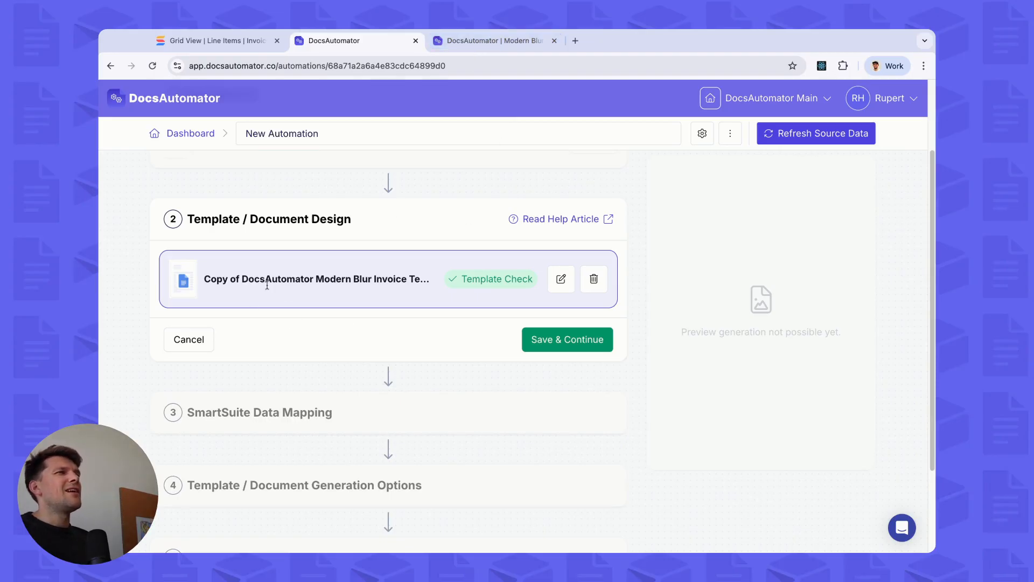
click(553, 339)
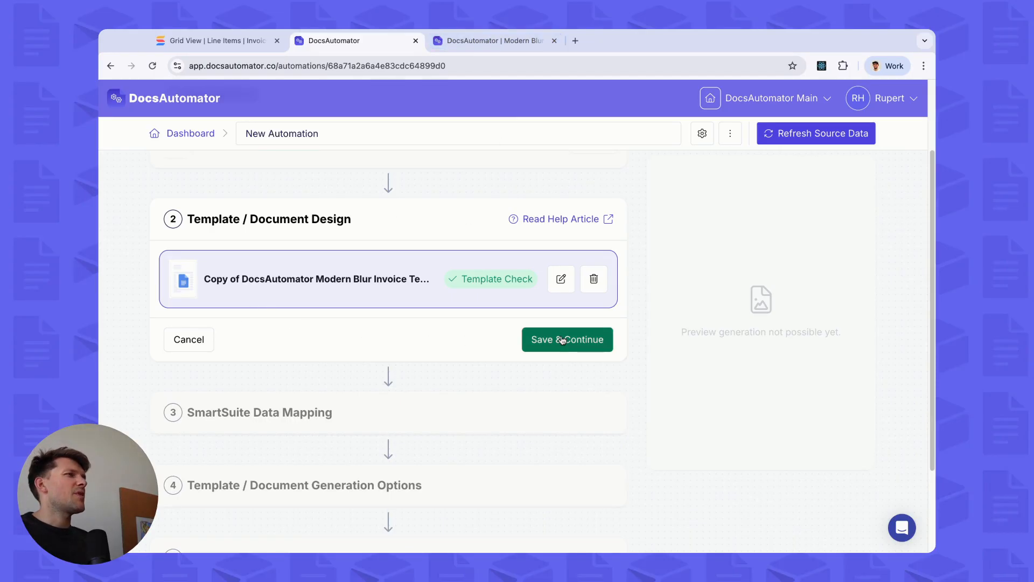
scroll(383, 327, down, 2)
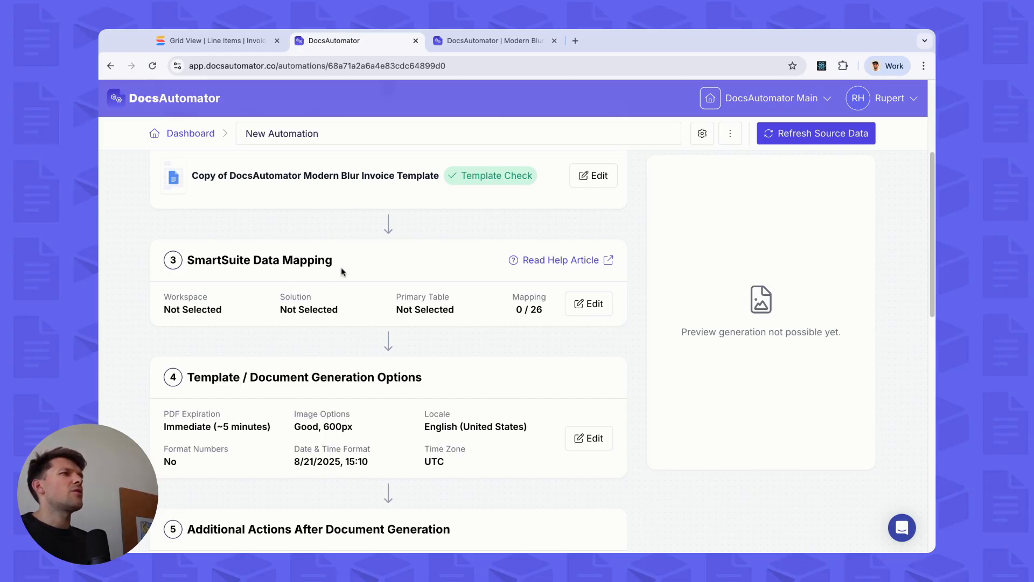
Step: Open the SmartSuite data mapping for editing and set the workspace to DocsAutomator
click(590, 305)
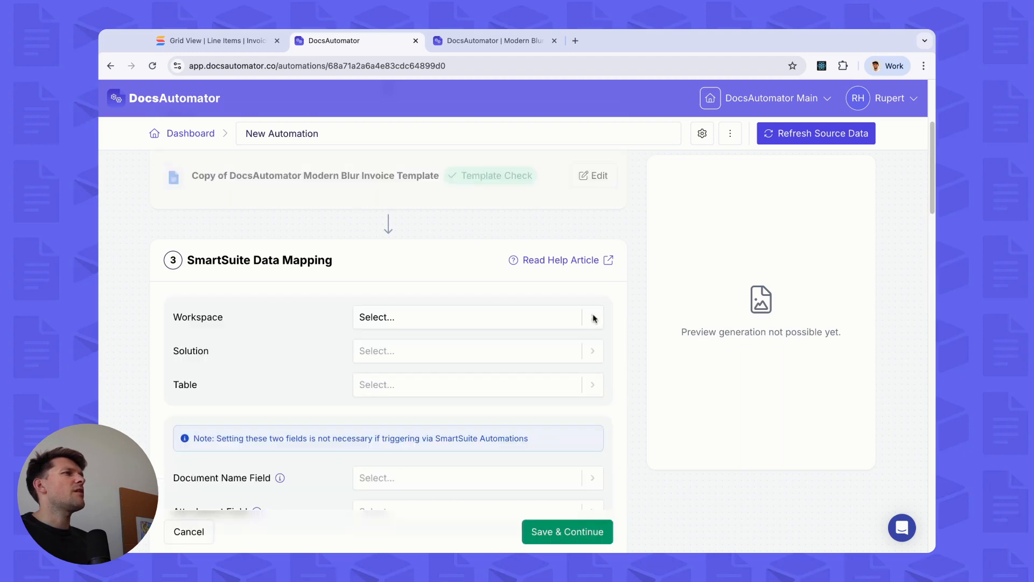
scroll(297, 303, down, 1)
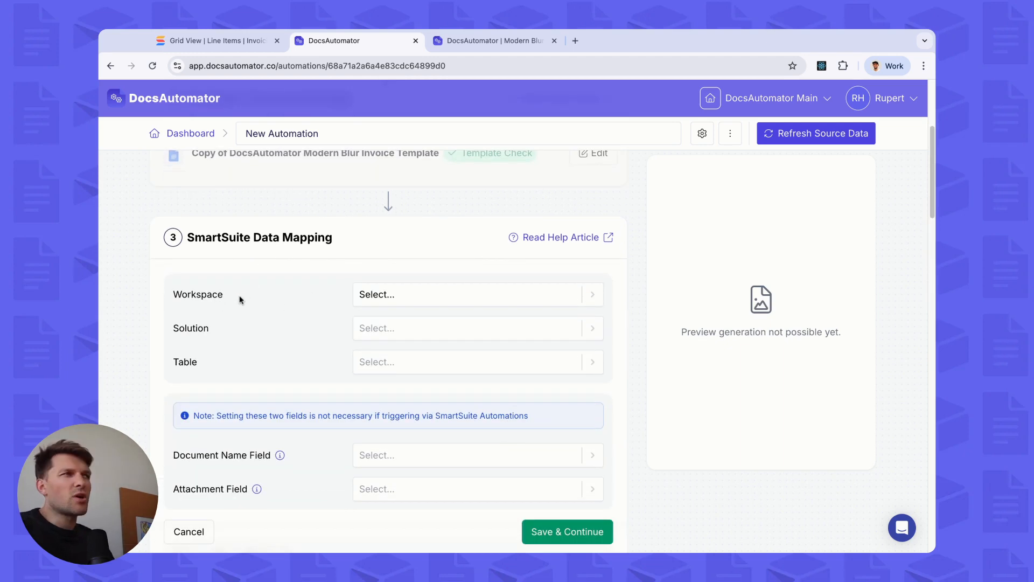
click(377, 295)
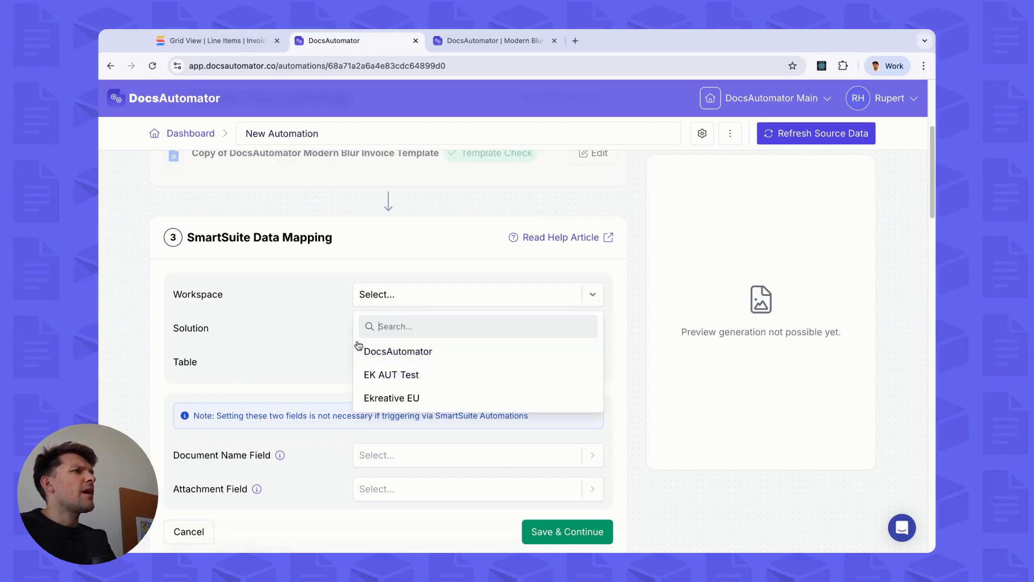
click(365, 352)
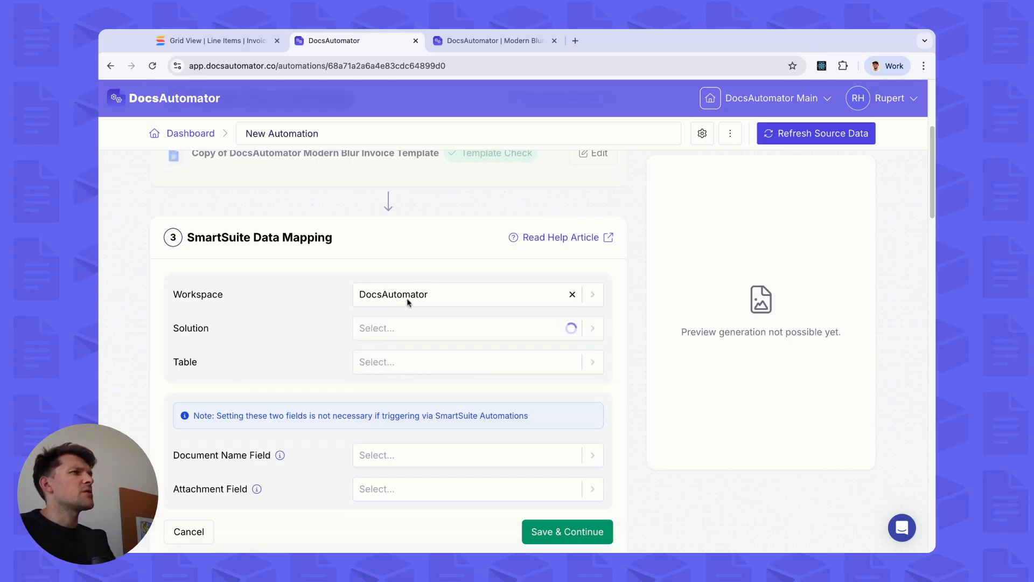
Step: Check the solution's name in SmartSuite and set the mapping's solution to Invoicing Solution
scroll(407, 302, down, 4)
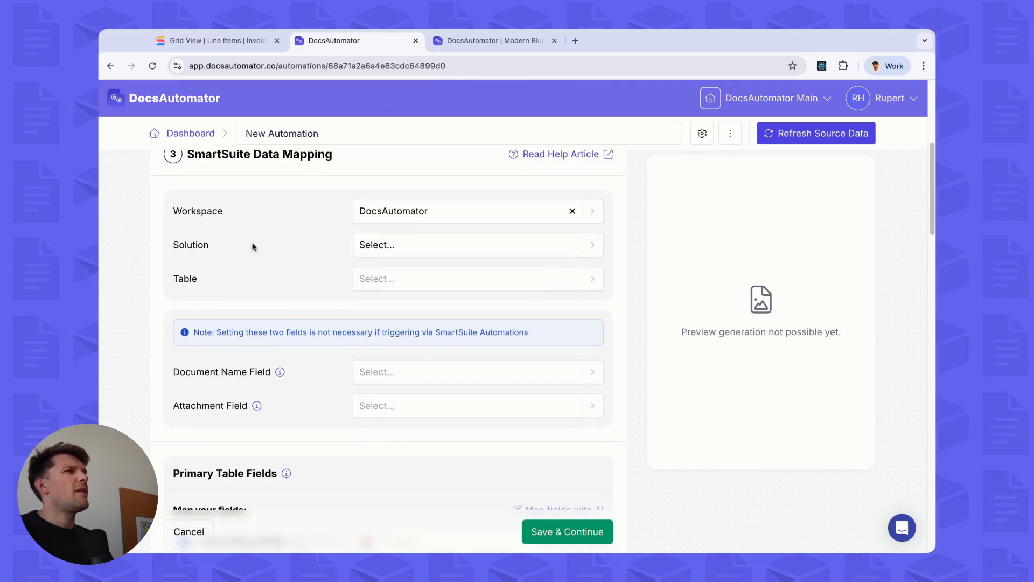
click(383, 245)
click(341, 252)
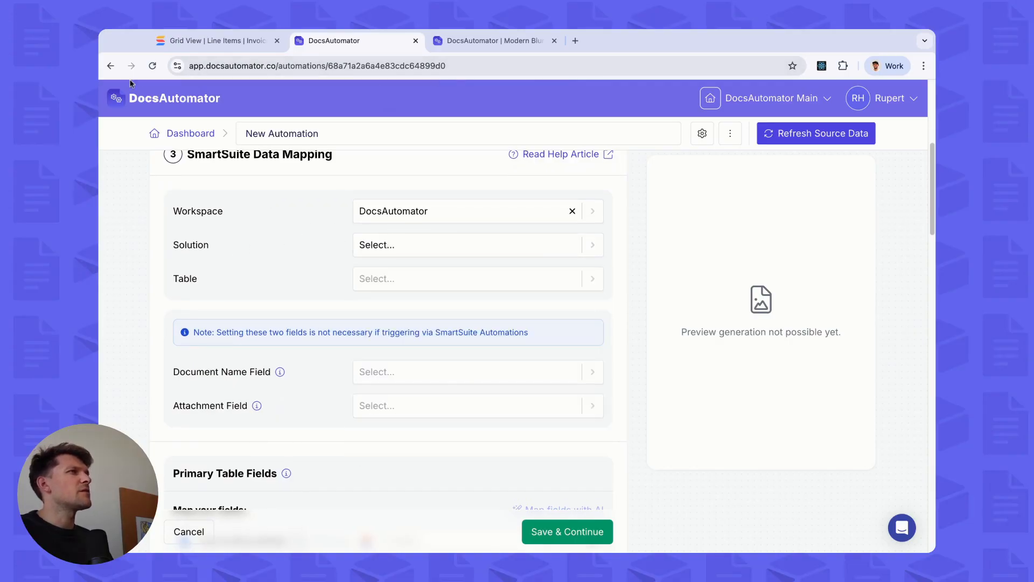
click(205, 41)
click(367, 43)
click(377, 244)
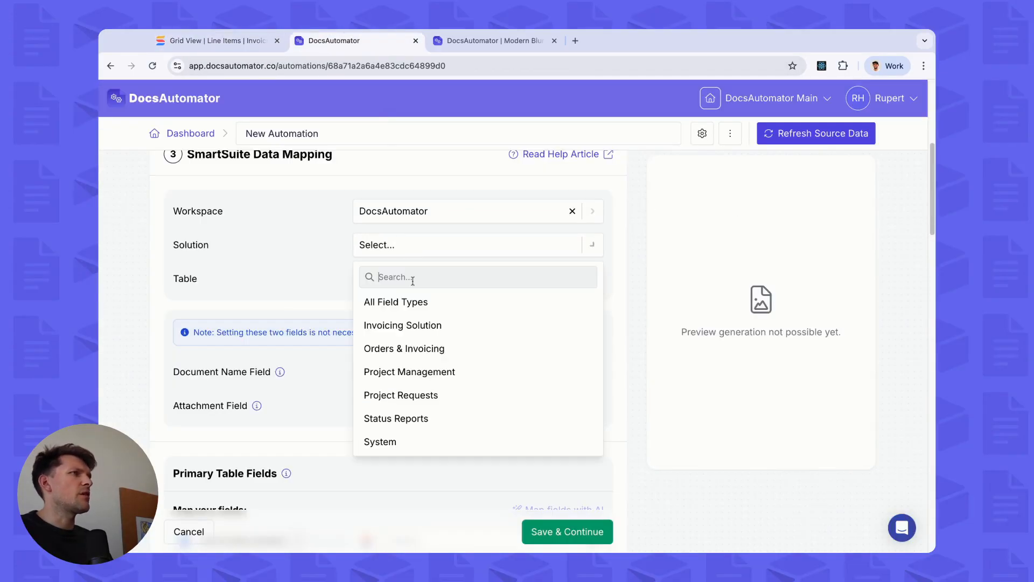
click(403, 326)
Step: View the Invoices table in SmartSuite and set Invoices as the data mapping's table
scroll(336, 268, down, 3)
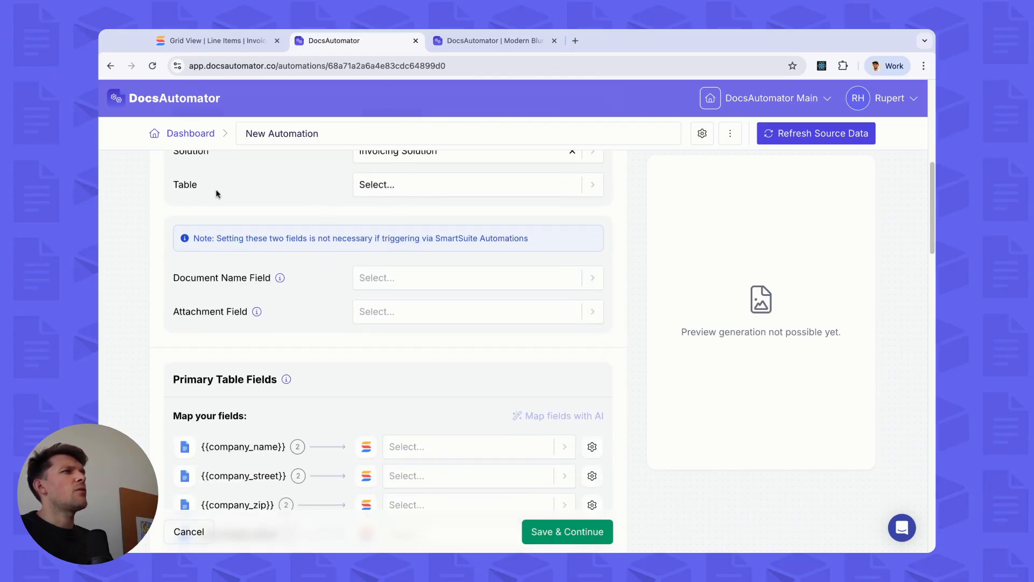
scroll(351, 184, up, 1)
scroll(387, 185, up, 1)
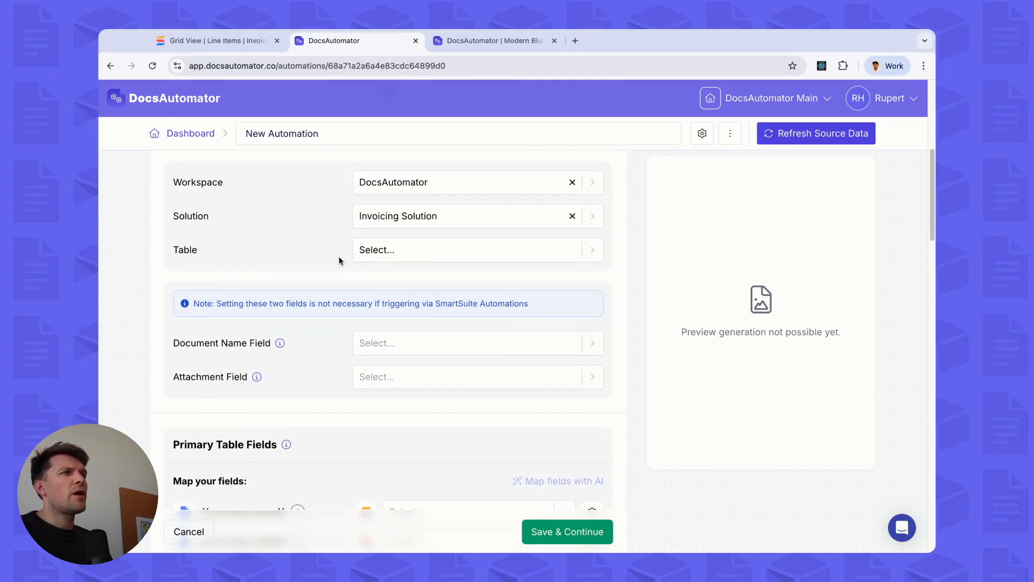
scroll(338, 261, down, 1)
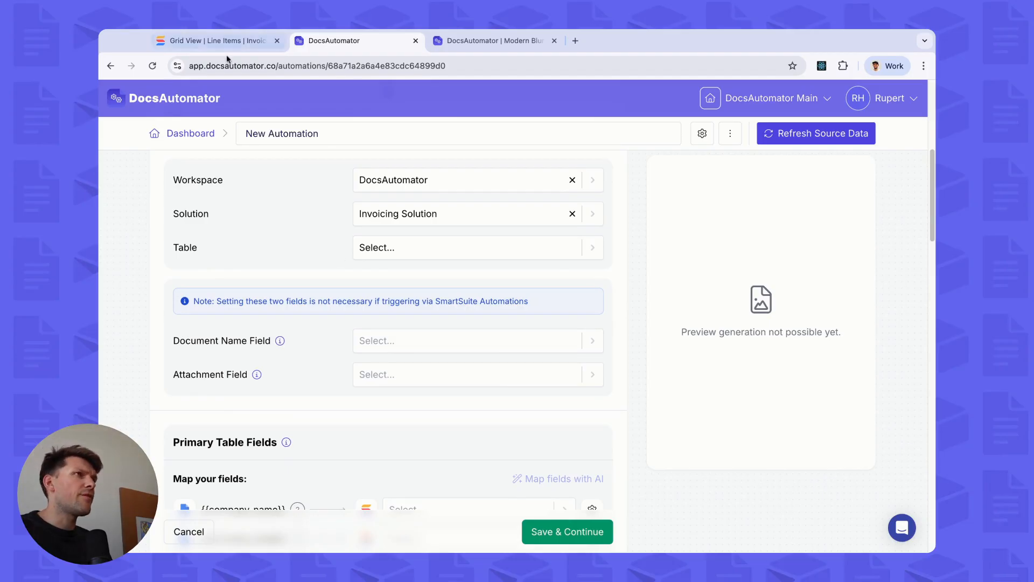
click(221, 41)
click(488, 121)
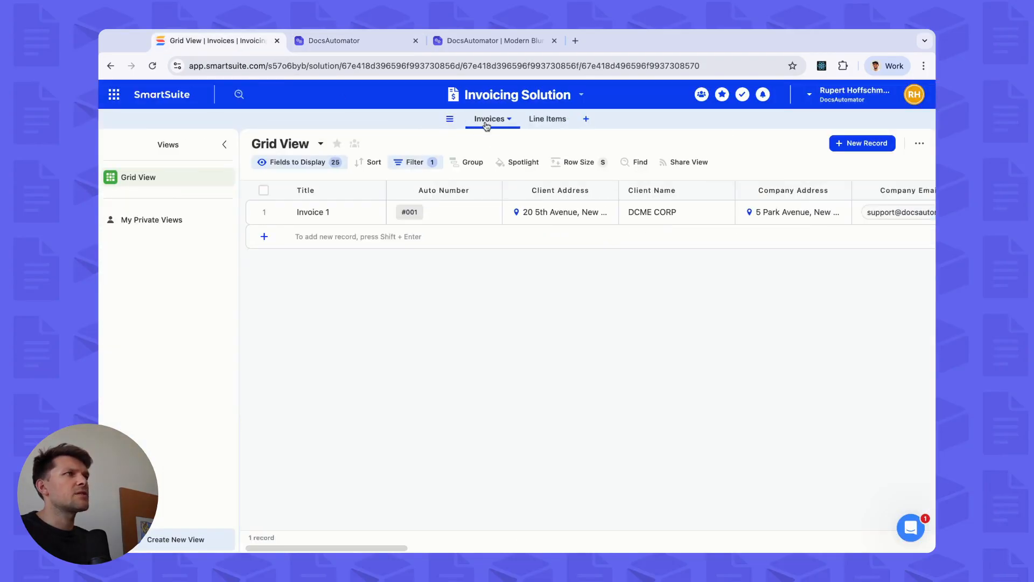
click(348, 42)
Step: Review the document name and attachment fields and the template placeholders listed for mapping to primary table fields
scroll(377, 270, down, 2)
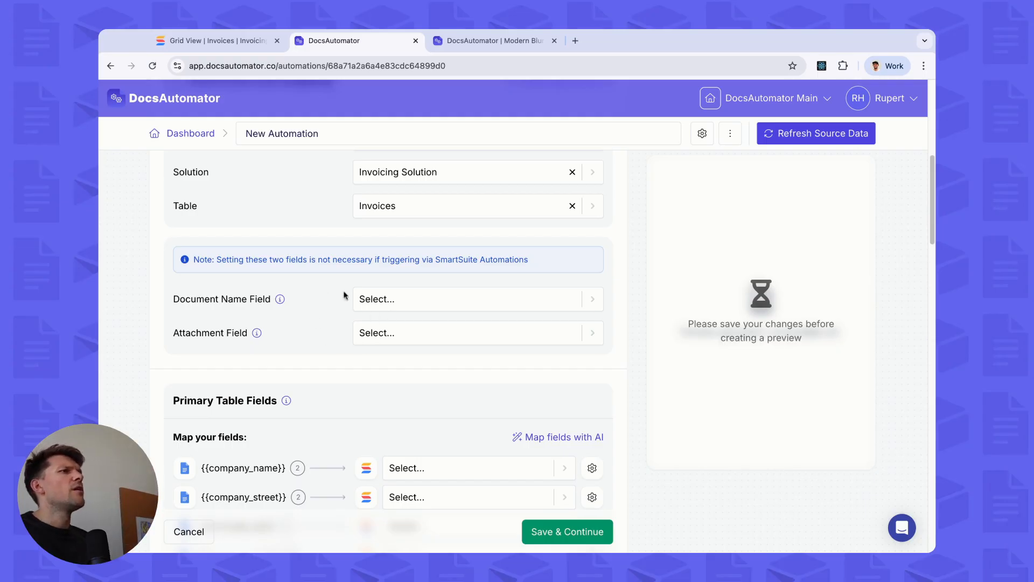
scroll(480, 326, down, 2)
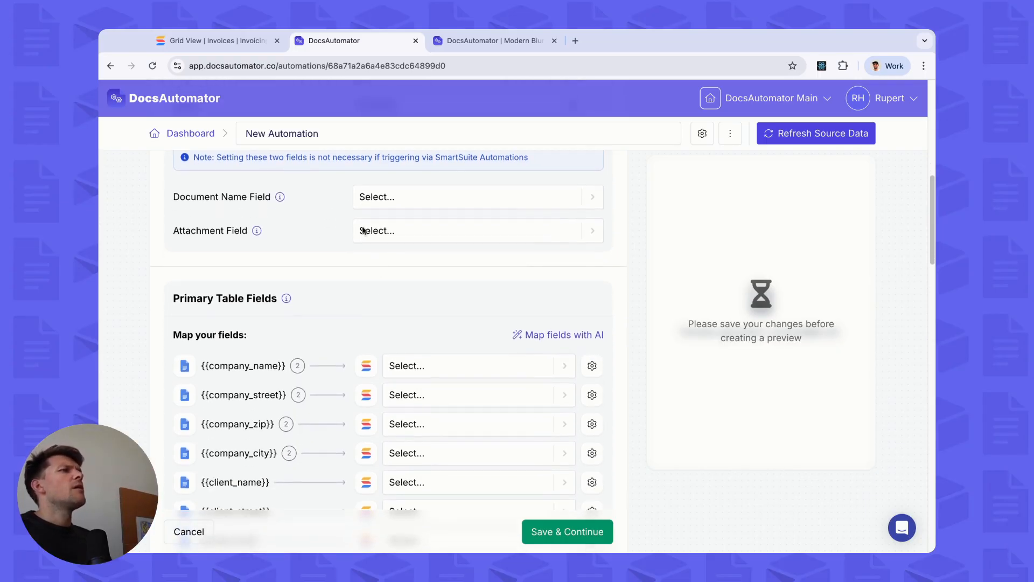
scroll(463, 275, down, 2)
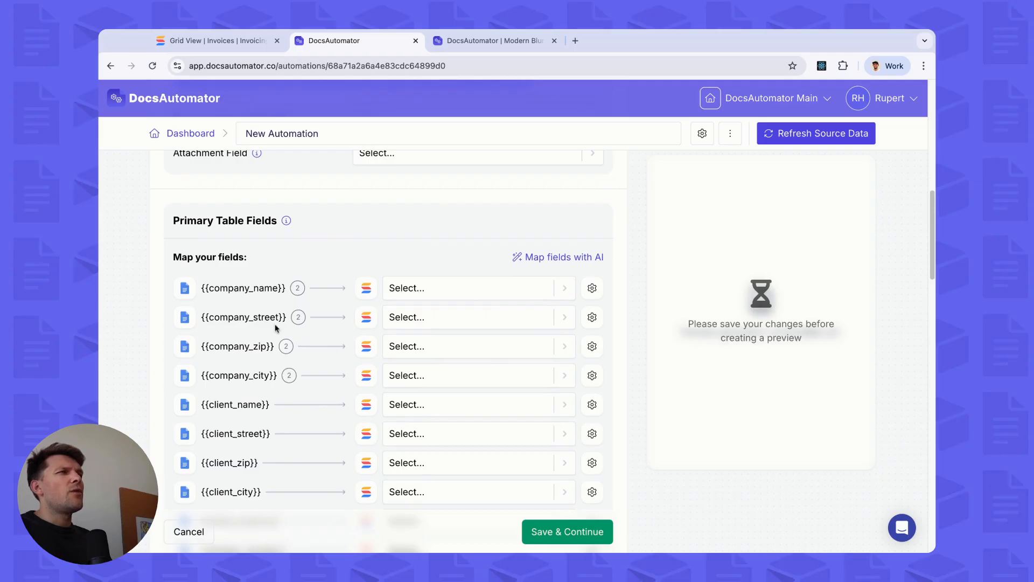
scroll(345, 305, down, 2)
scroll(503, 196, up, 1)
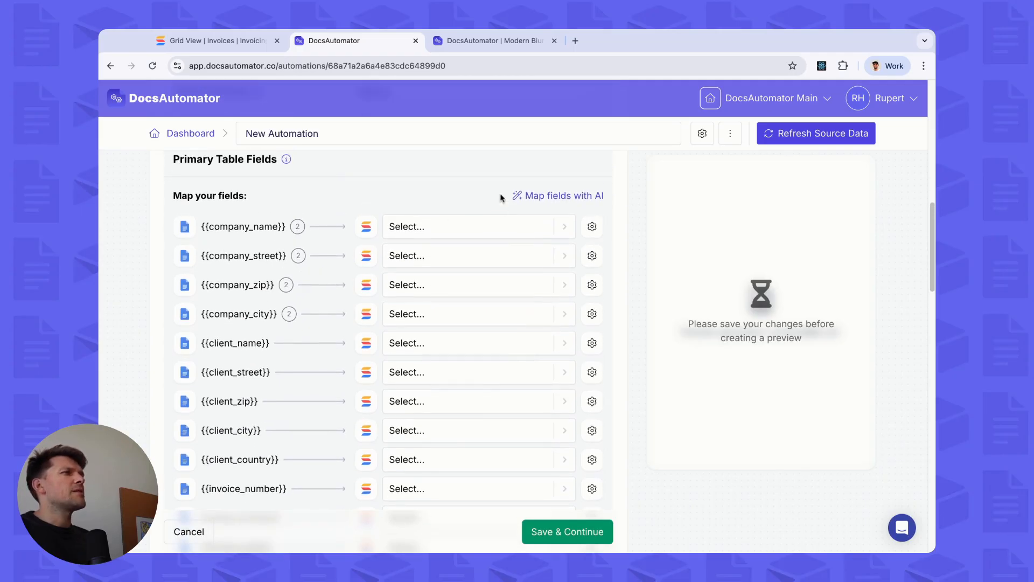
Step: Map the primary table placeholders to SmartSuite fields with AI and review the resulting mappings
click(546, 197)
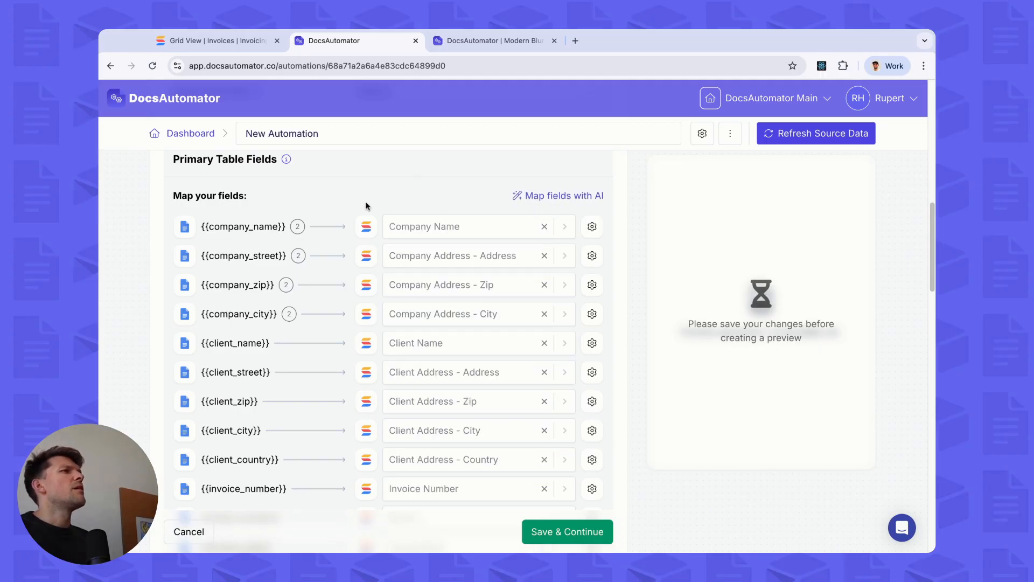
scroll(375, 246, down, 1)
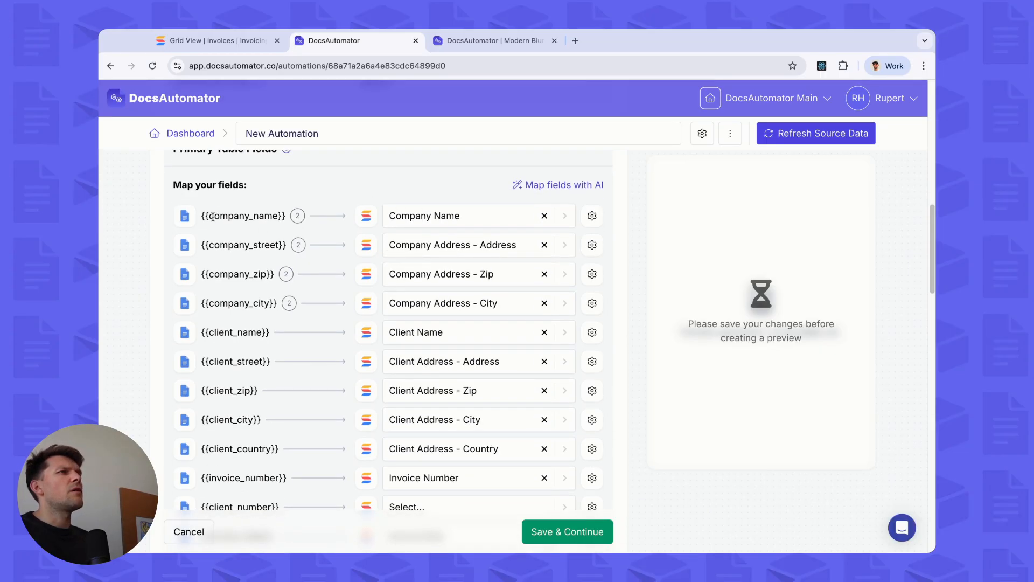
drag(212, 216, 278, 217)
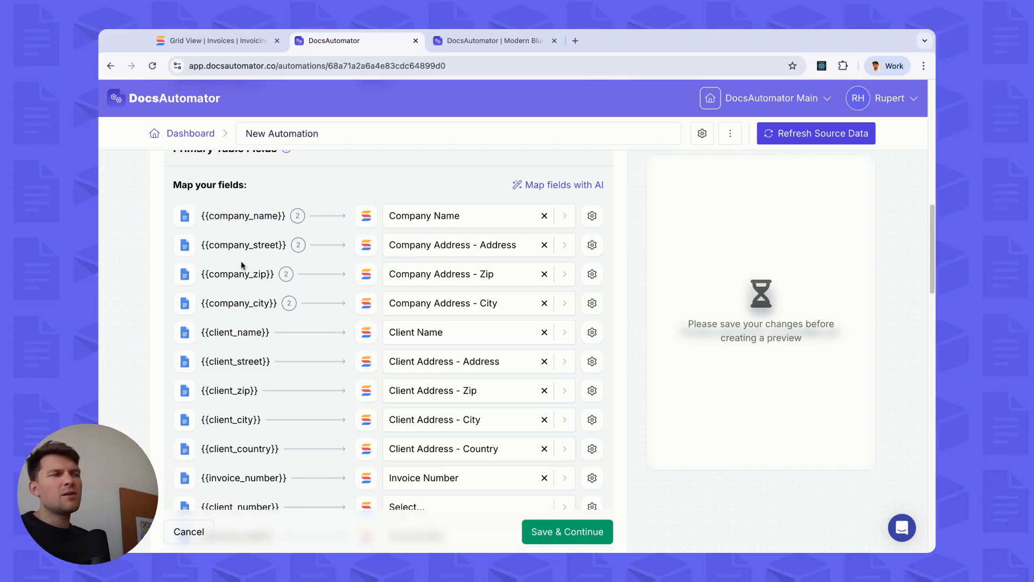
scroll(322, 298, down, 3)
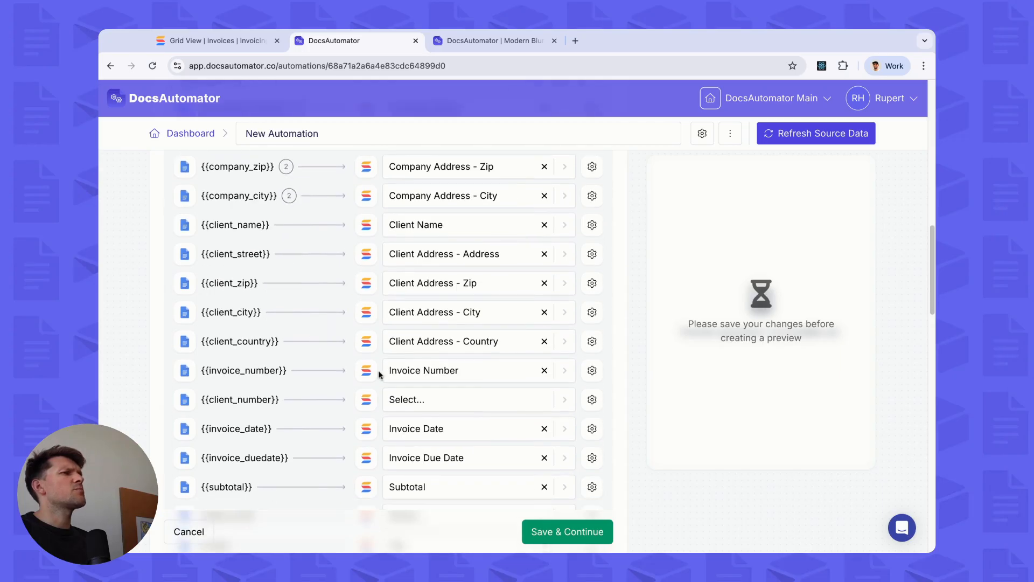
scroll(348, 311, down, 3)
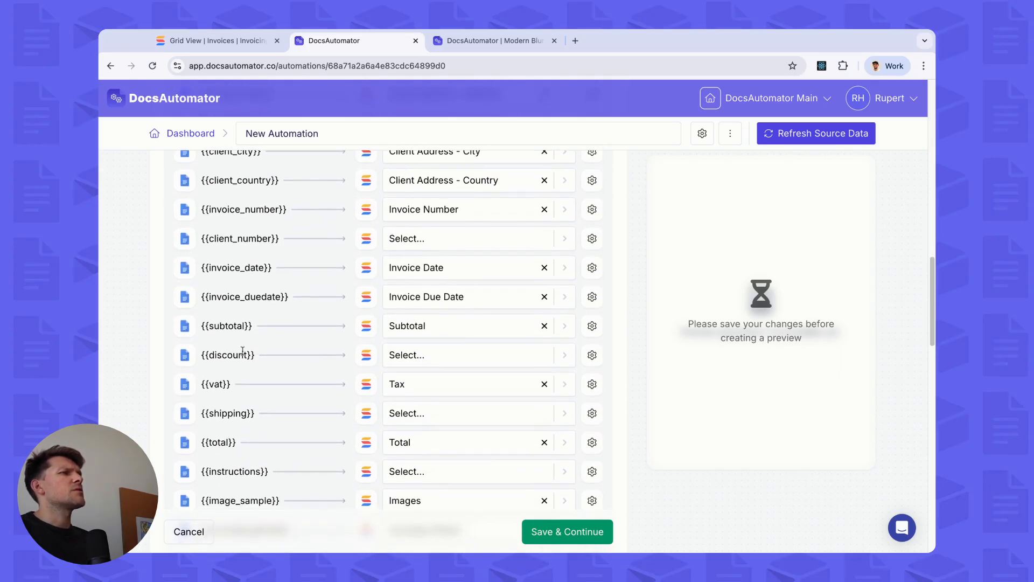
scroll(243, 350, down, 2)
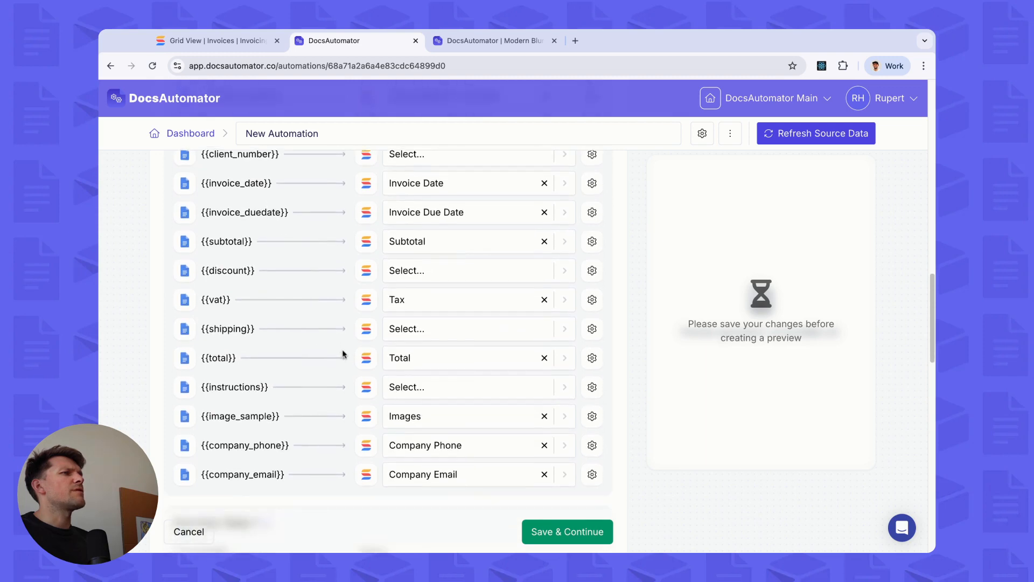
scroll(300, 367, down, 1)
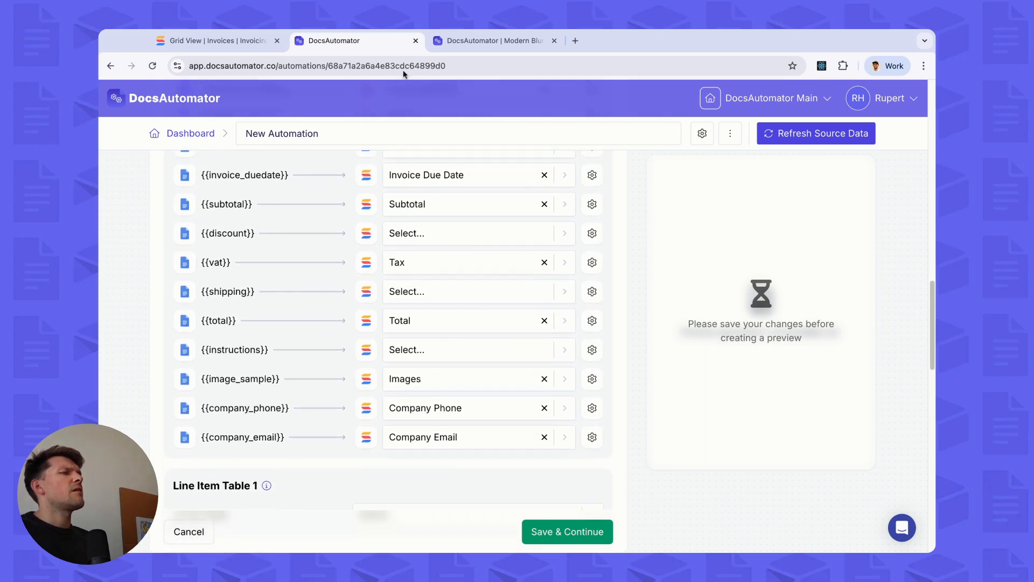
Step: Check the Images field of the Invoices table in SmartSuite and compare the primary table mappings in DocsAutomator
click(208, 42)
scroll(591, 214, right, 10)
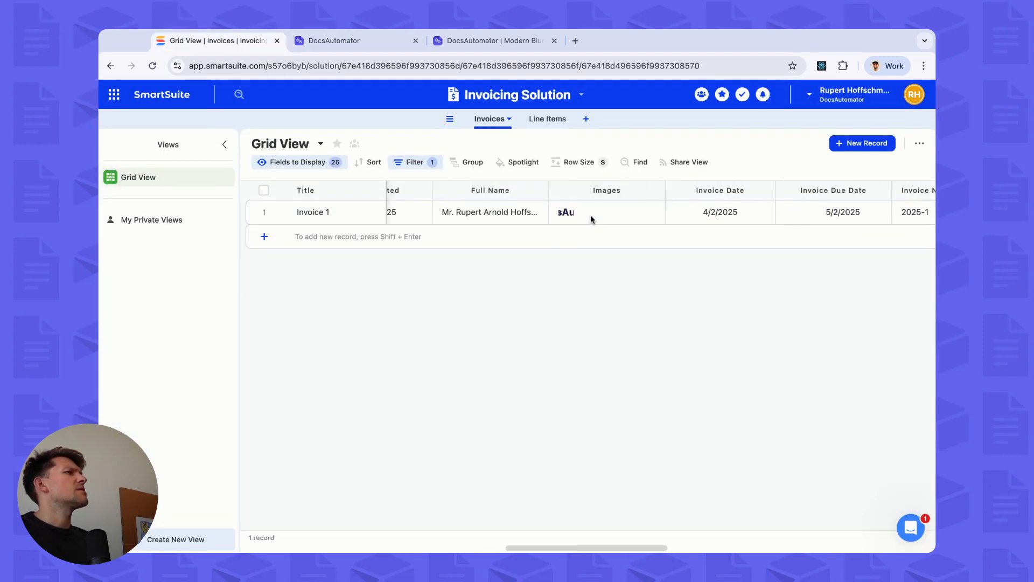
click(334, 40)
scroll(375, 369, down, 1)
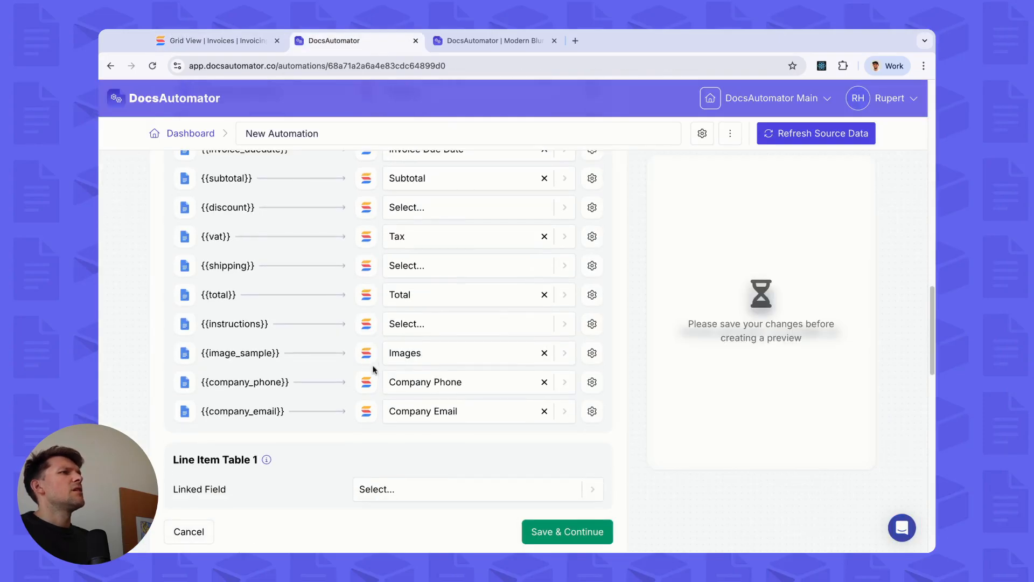
scroll(430, 351, up, 15)
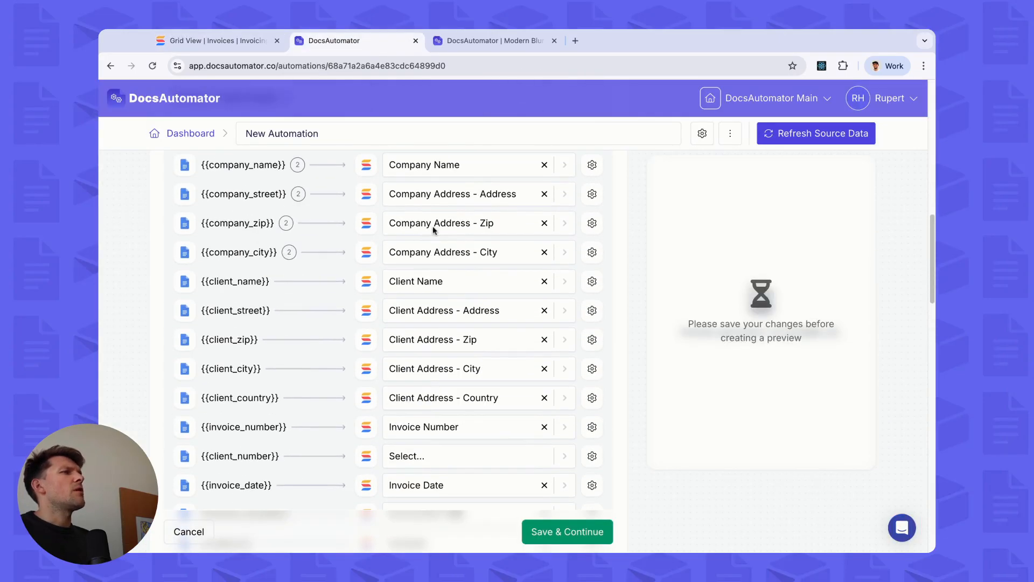
scroll(401, 301, down, 10)
scroll(404, 272, up, 8)
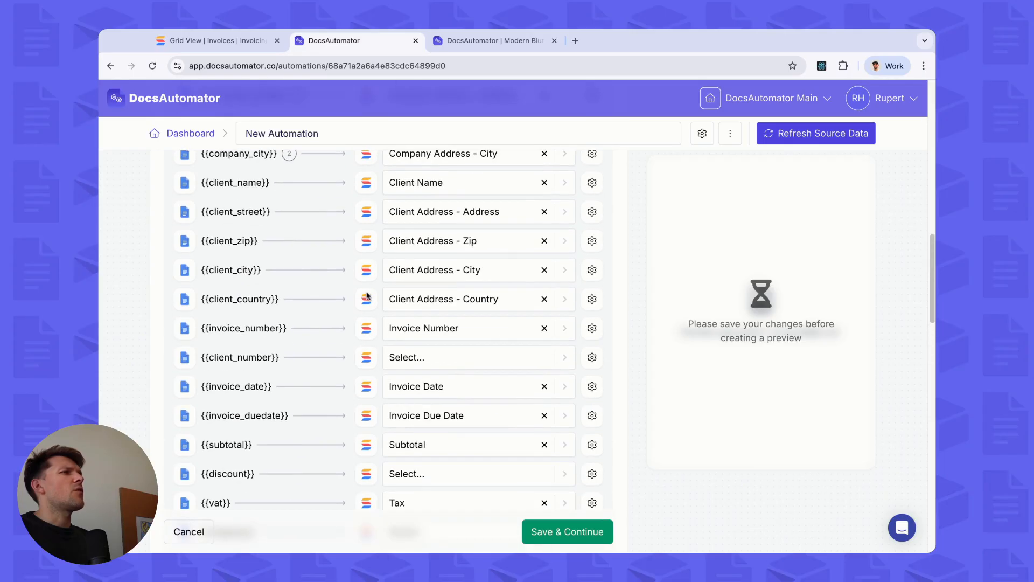
scroll(288, 288, up, 3)
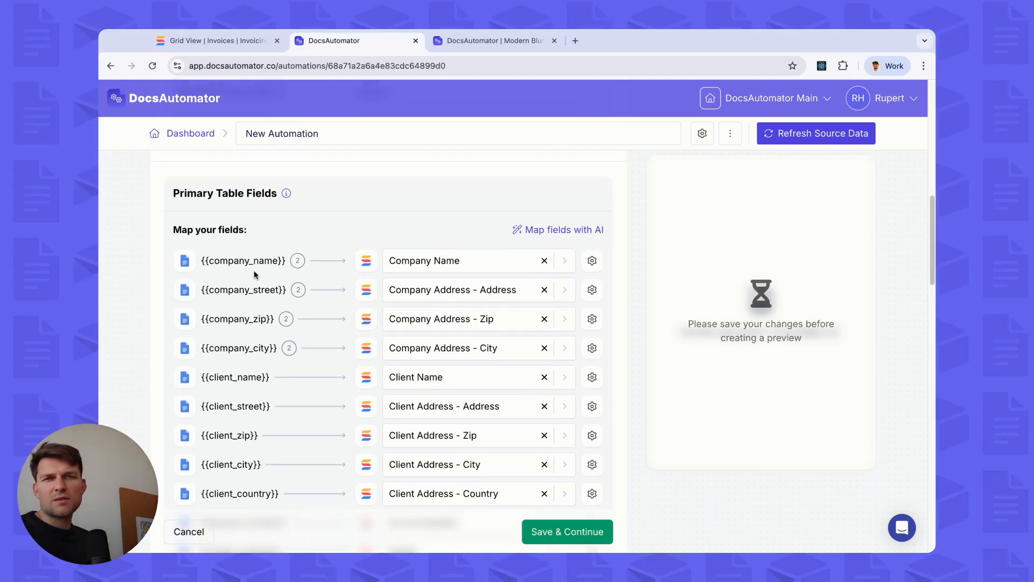
scroll(247, 262, down, 10)
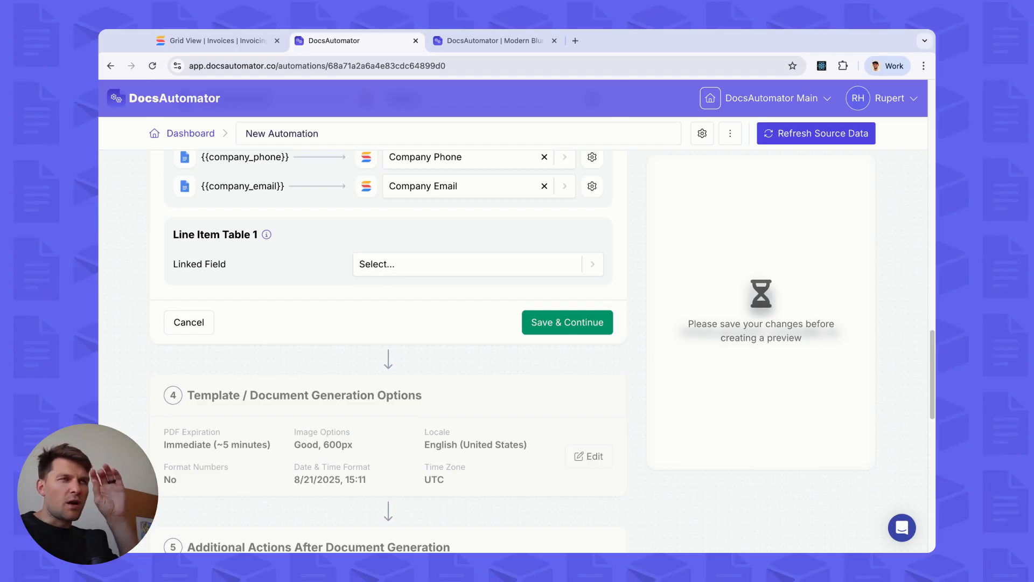
Step: Set Line Item Table 1's linked field to Line Items, checking the Line Items table and the matching Invoices field in SmartSuite
click(220, 40)
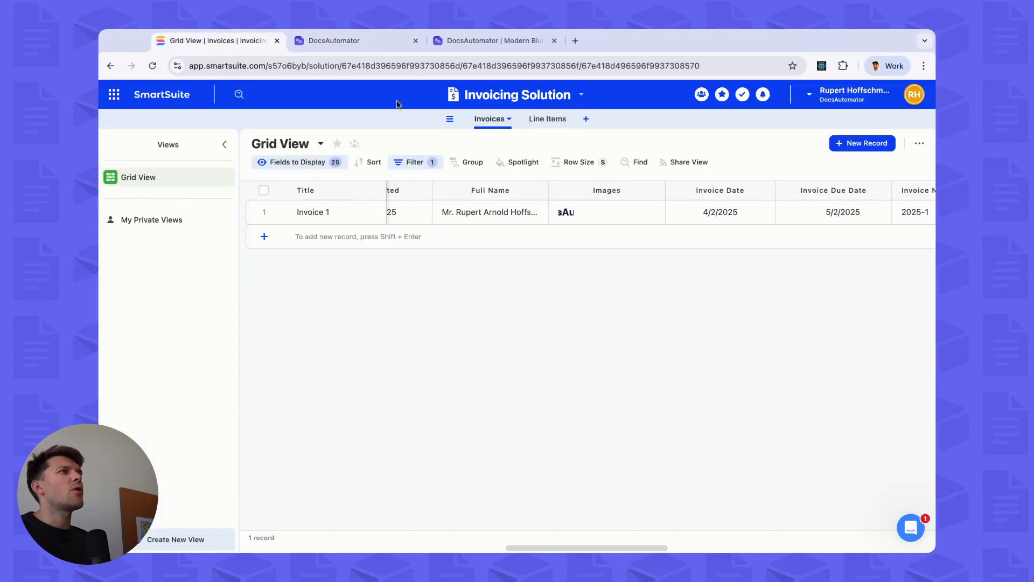
click(548, 119)
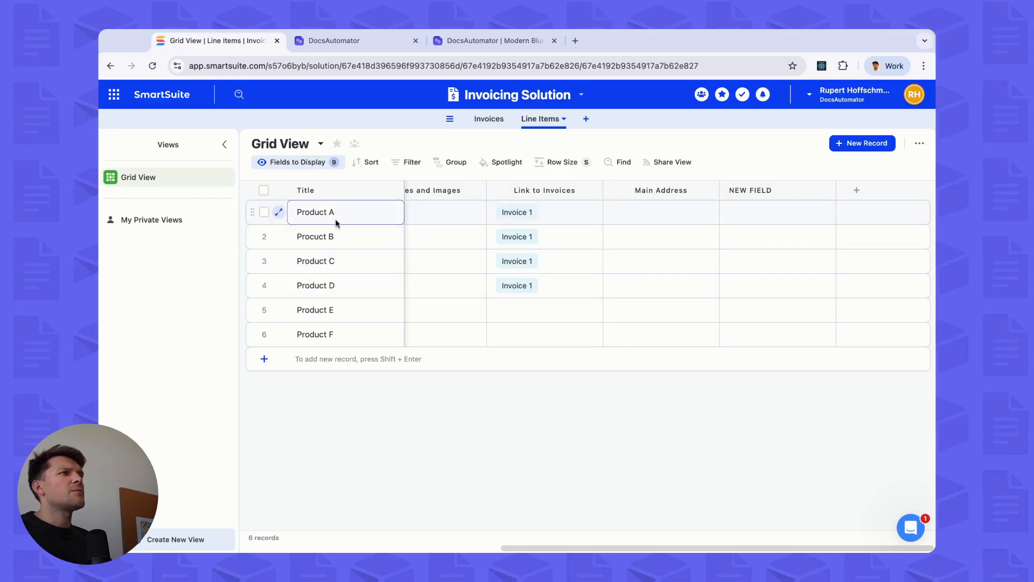
click(323, 41)
click(399, 264)
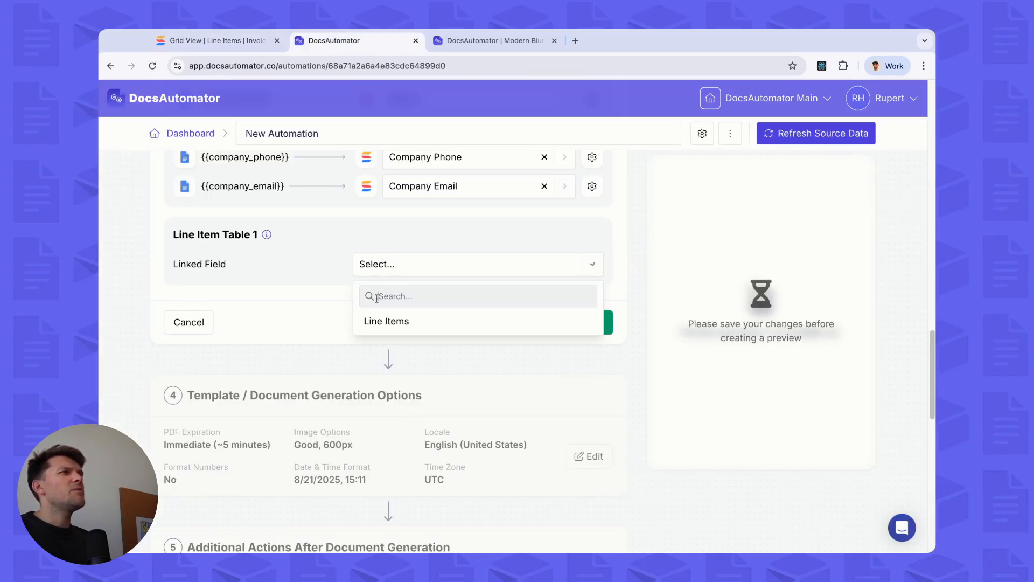
click(385, 324)
click(216, 41)
click(489, 119)
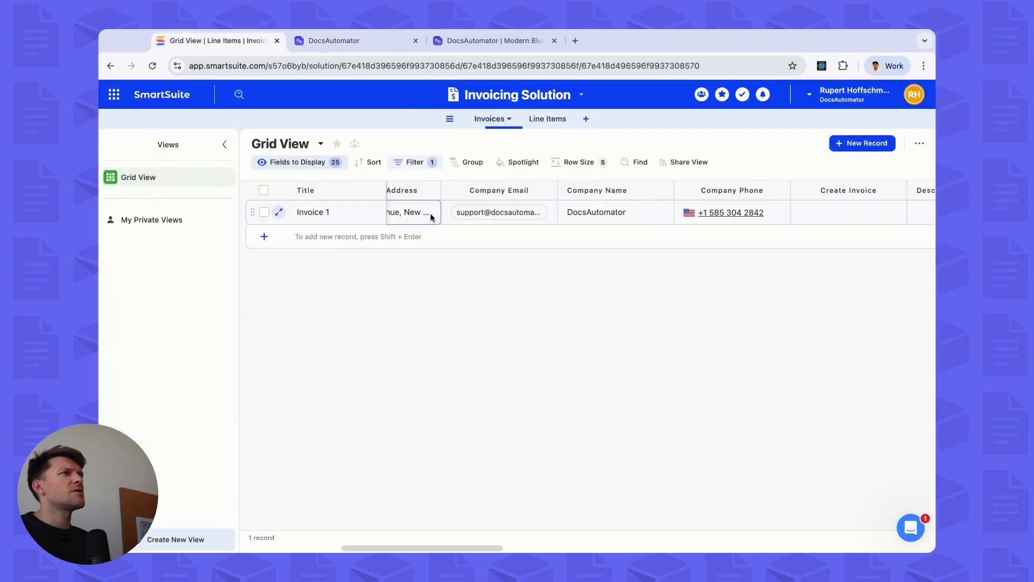
scroll(536, 210, right, 10)
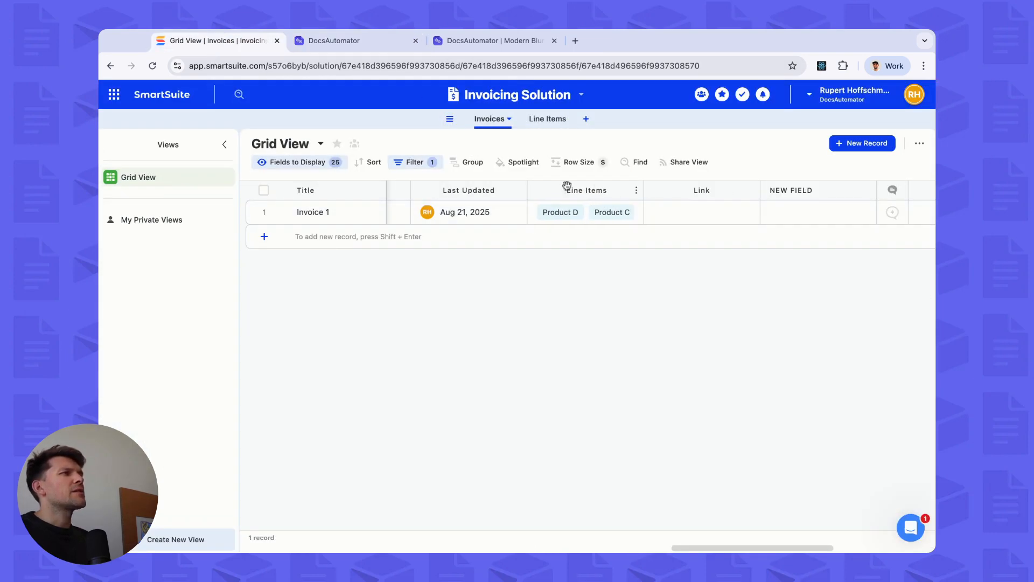
click(526, 52)
key(ctrl+shift+Tab)
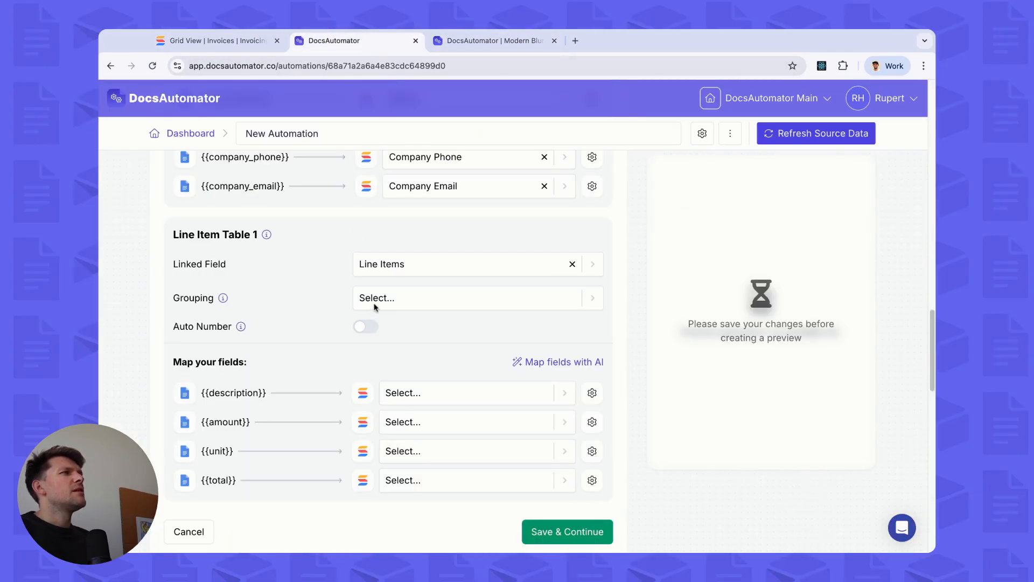
Step: Map the description, amount, unit and total placeholders of Line Item Table 1 with AI
scroll(376, 307, down, 3)
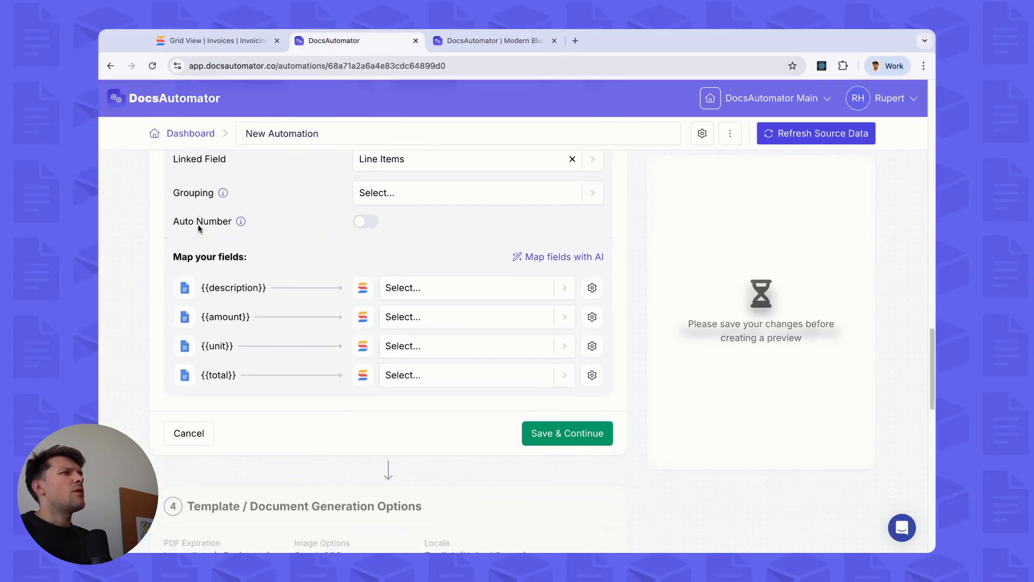
scroll(288, 212, up, 1)
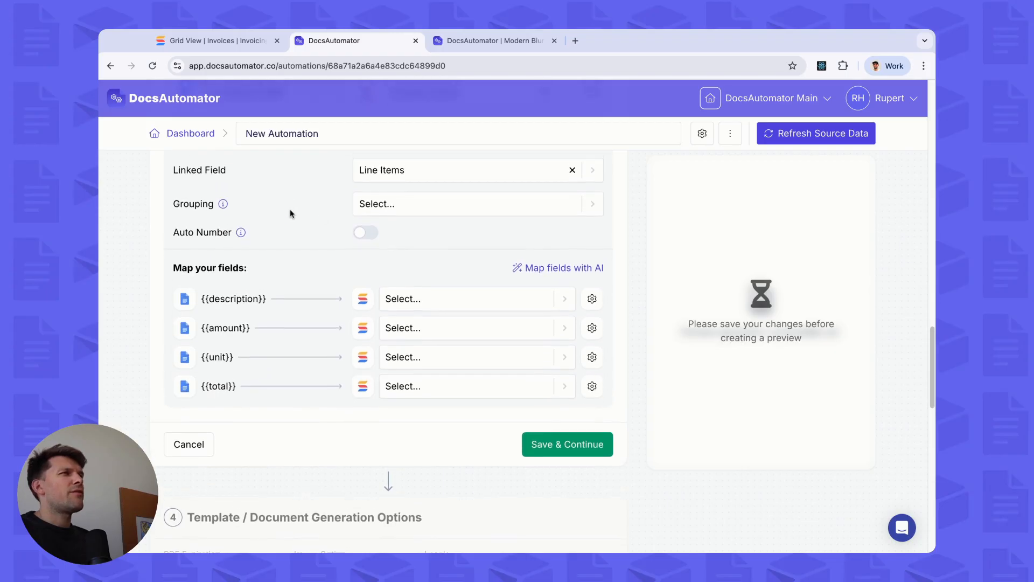
scroll(370, 263, up, 1)
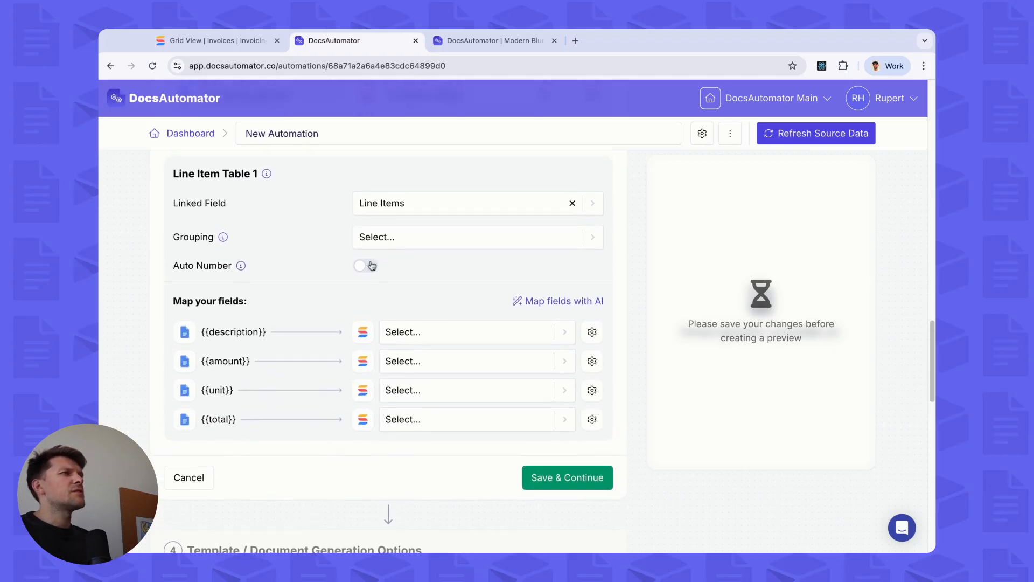
scroll(224, 286, down, 2)
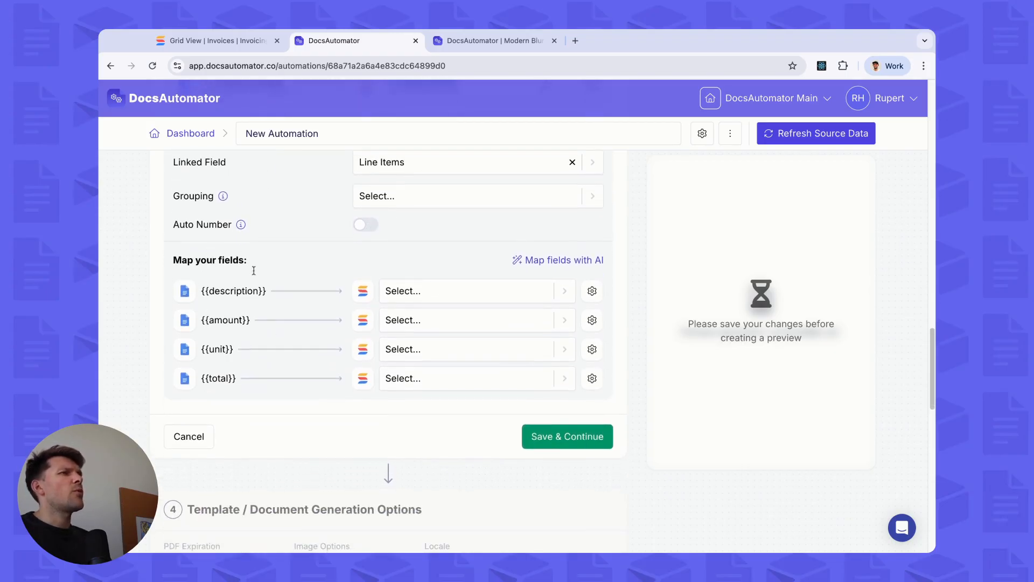
click(593, 260)
scroll(624, 268, down, 1)
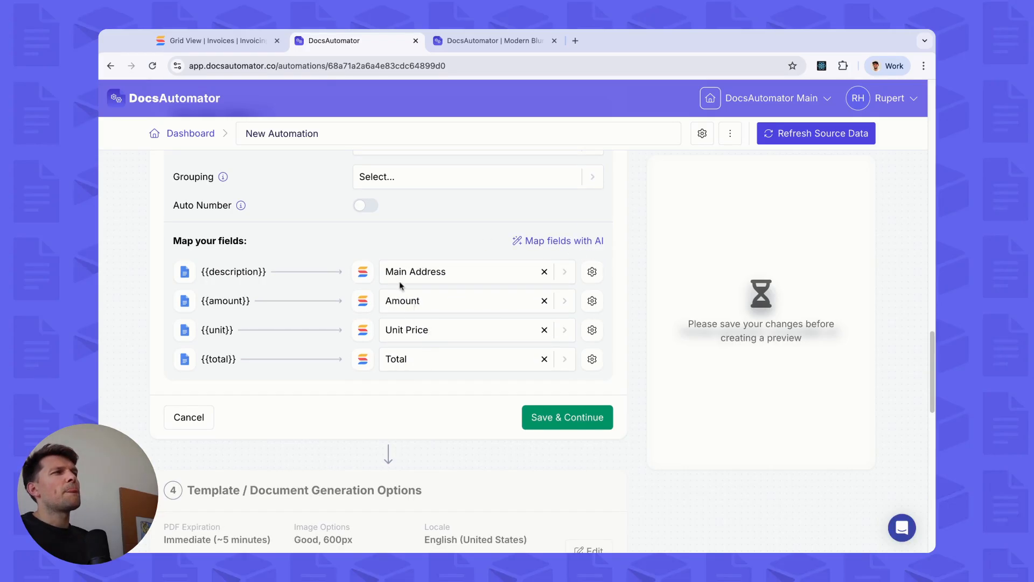
Step: Examine the Amount, Unit Price, Total and Files and Images columns of the Line Items table in SmartSuite
click(215, 40)
click(541, 119)
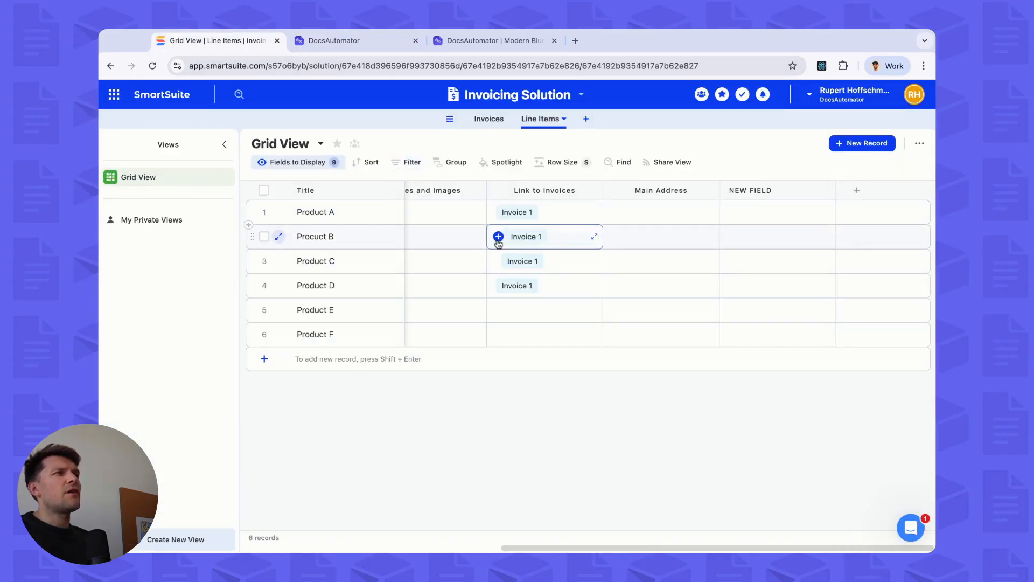
scroll(498, 243, left, 8)
click(491, 191)
click(598, 191)
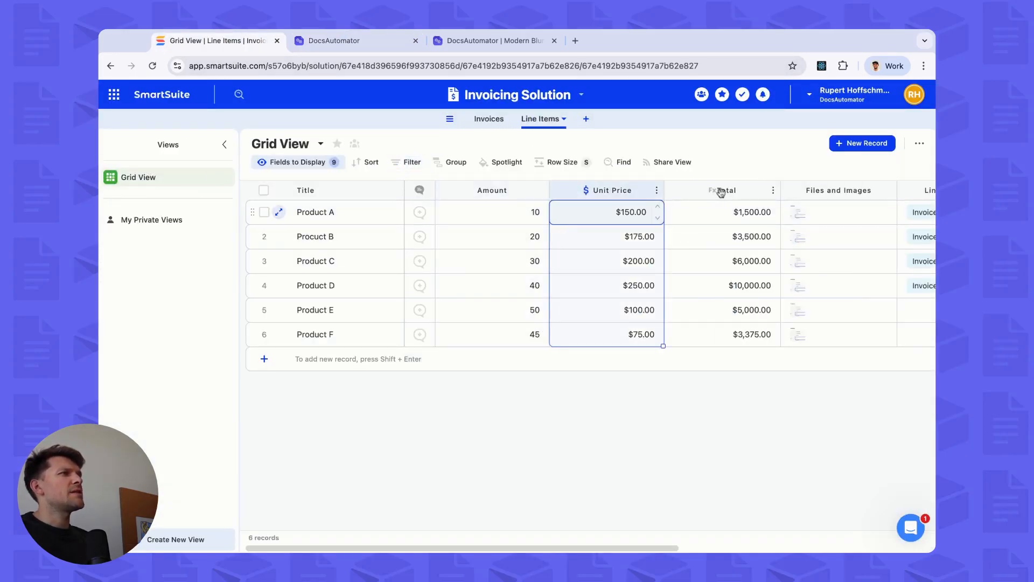
click(720, 191)
click(818, 192)
click(609, 190)
click(510, 190)
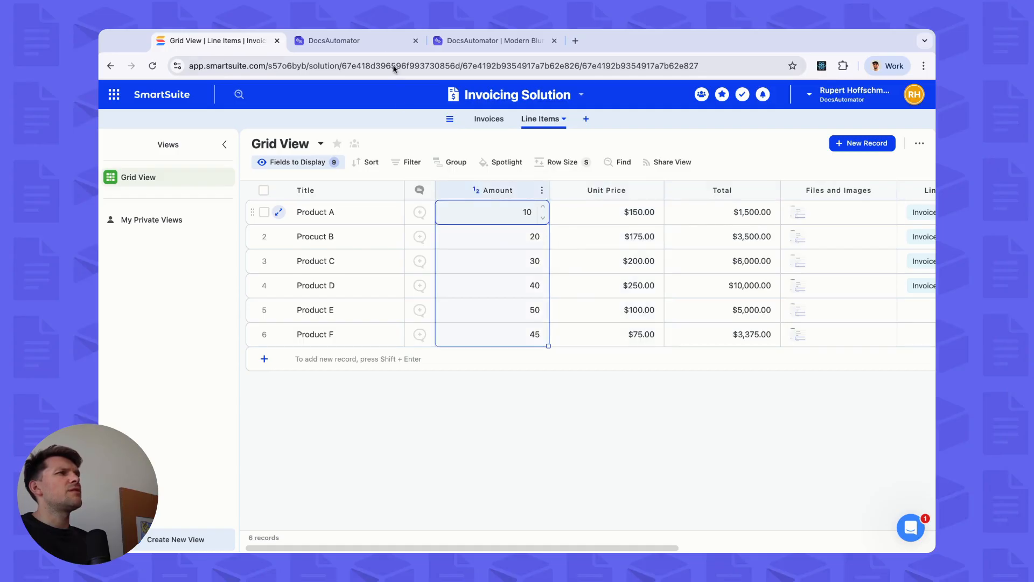
Step: Map the line item {{description}} placeholder to the Title field in DocsAutomator, checking the Title column in SmartSuite
click(353, 40)
click(411, 277)
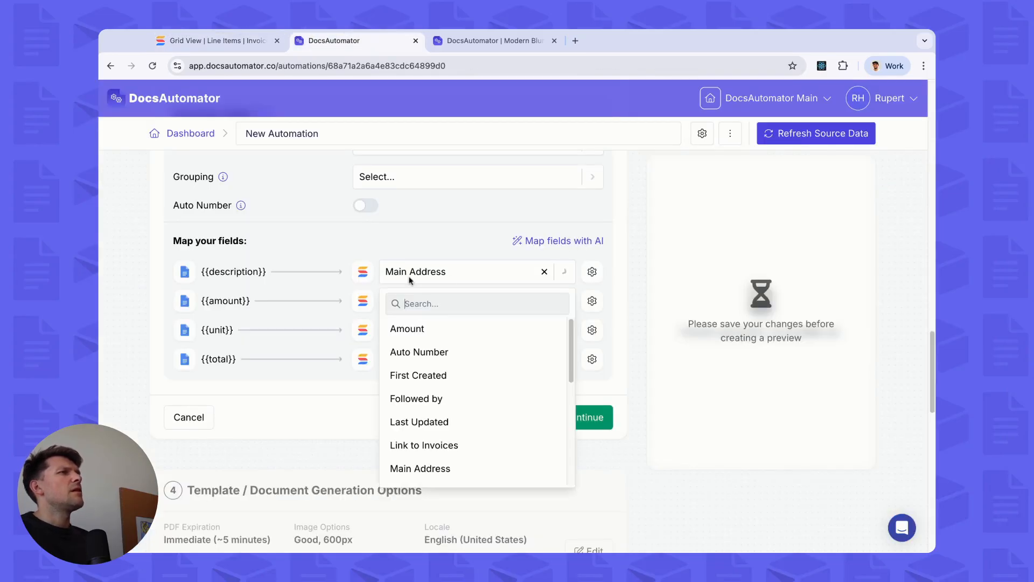
click(211, 42)
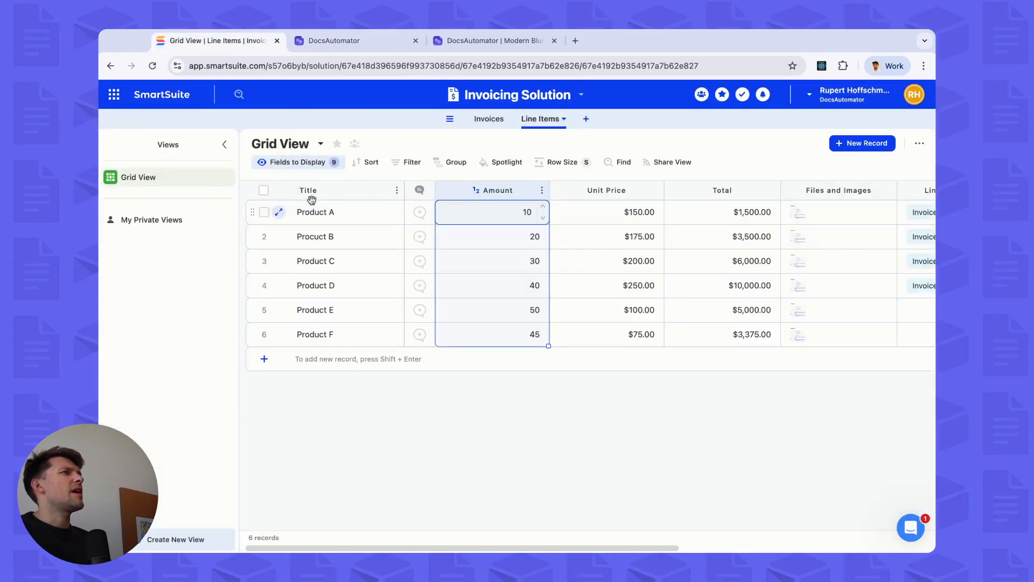
click(350, 41)
scroll(460, 402, down, 5)
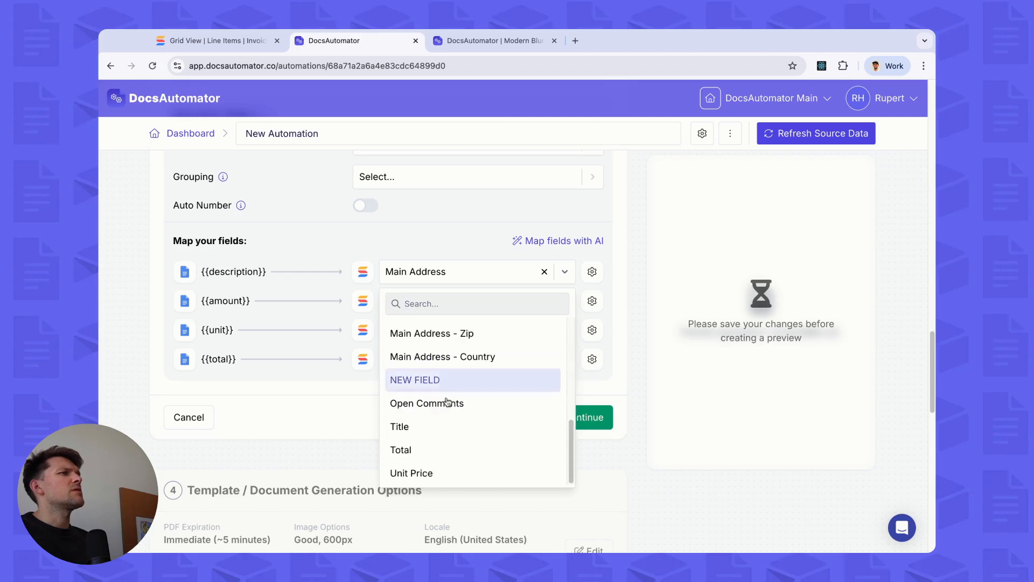
click(426, 427)
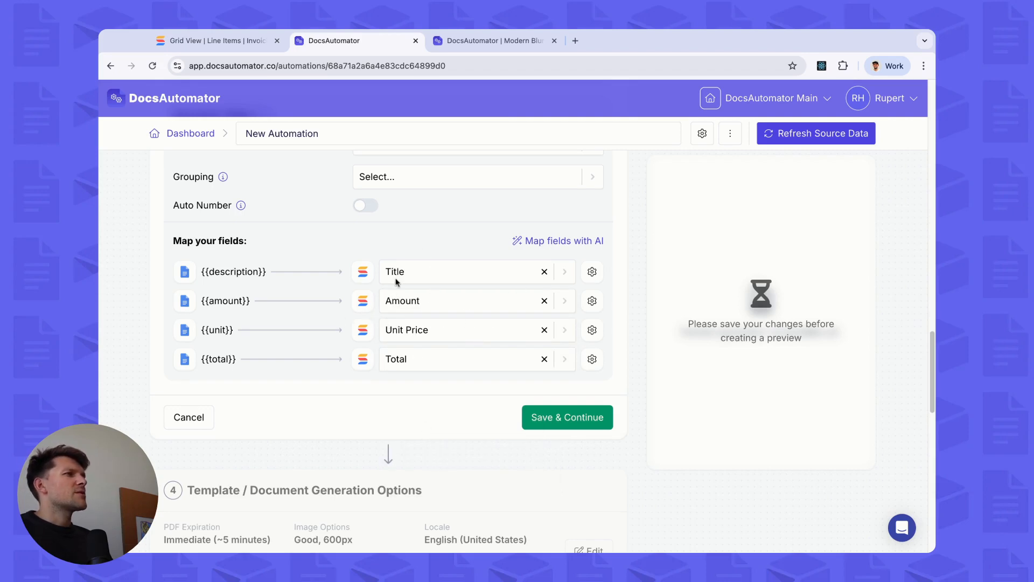
Step: Save the SmartSuite data mapping and continue
scroll(397, 281, up, 4)
scroll(420, 328, down, 2)
click(575, 538)
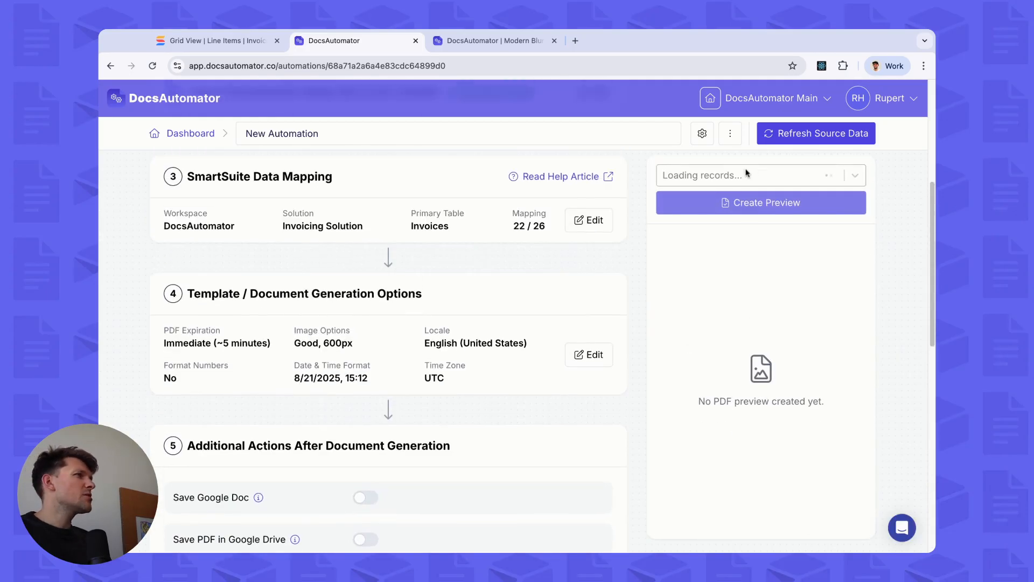
Step: Choose the Invoice 1 record and create a PDF preview from it
click(747, 173)
click(684, 209)
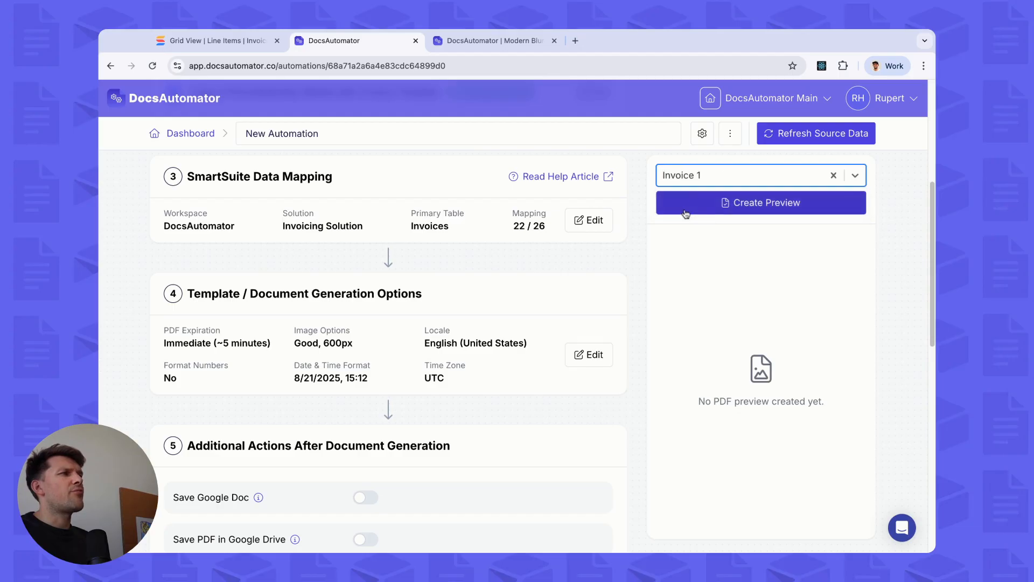
click(685, 208)
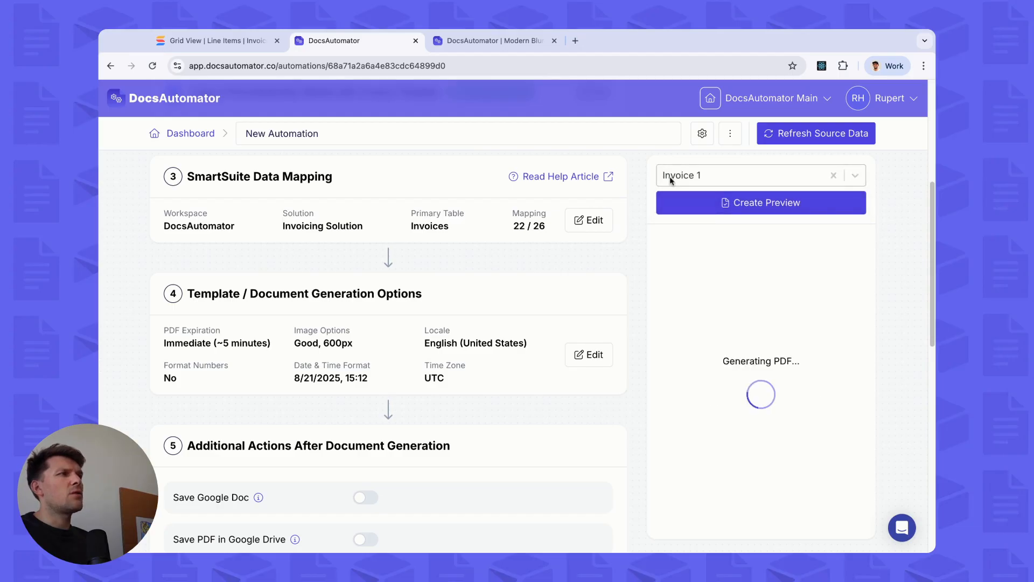
click(711, 176)
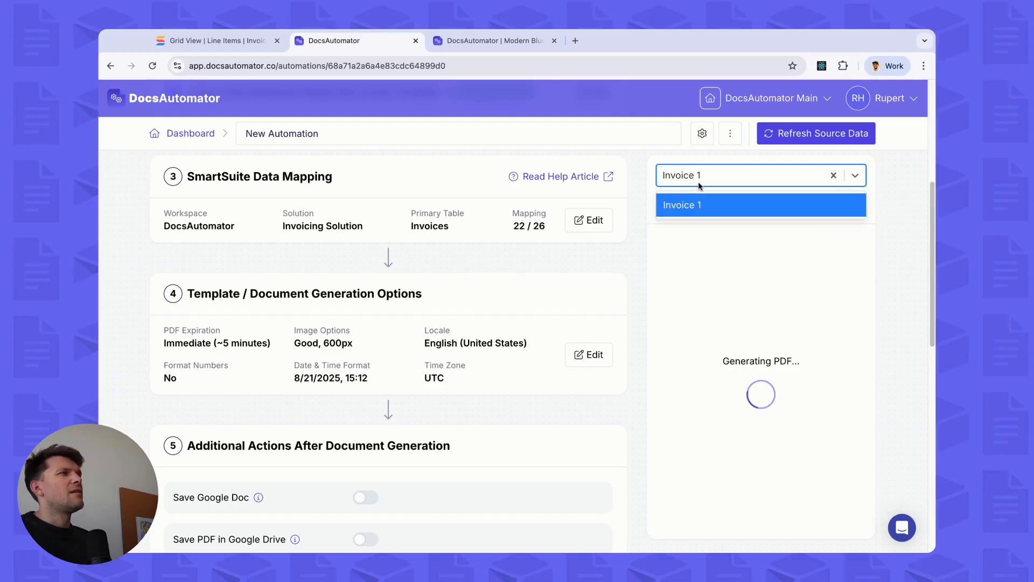
Step: Open the generated Invoice 1 preview as a full-size PDF in its own tab
click(697, 186)
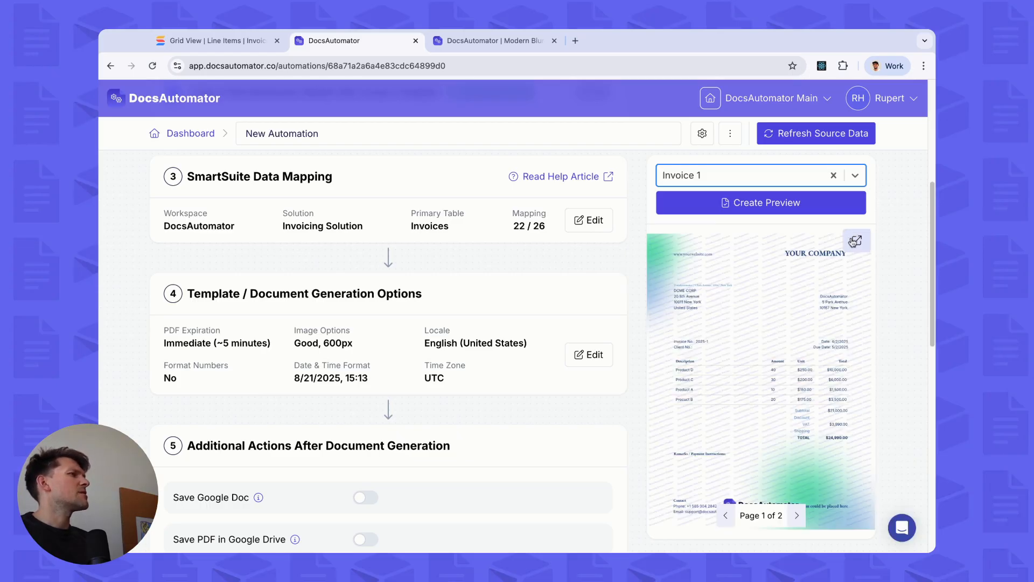
click(797, 516)
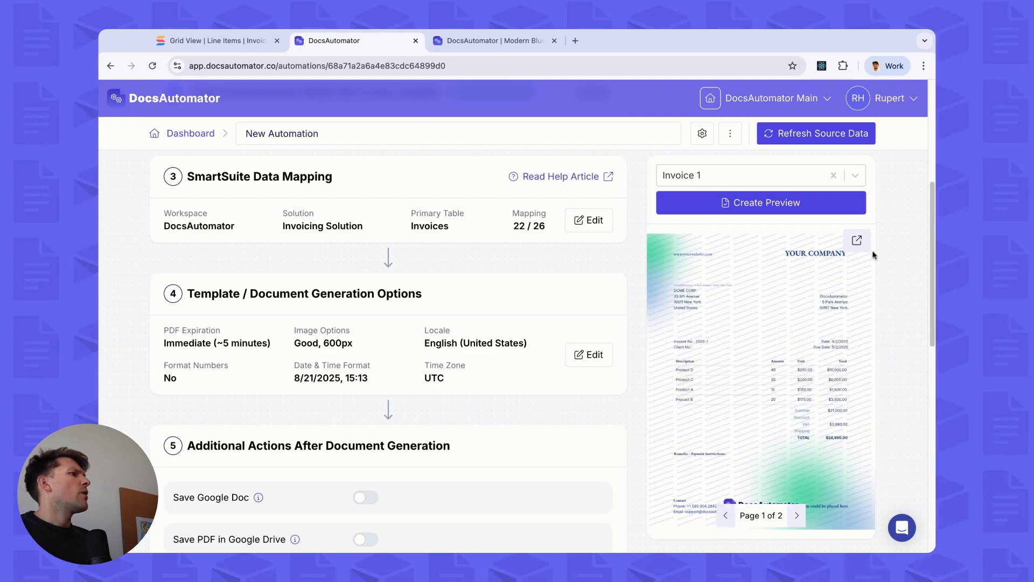
click(857, 241)
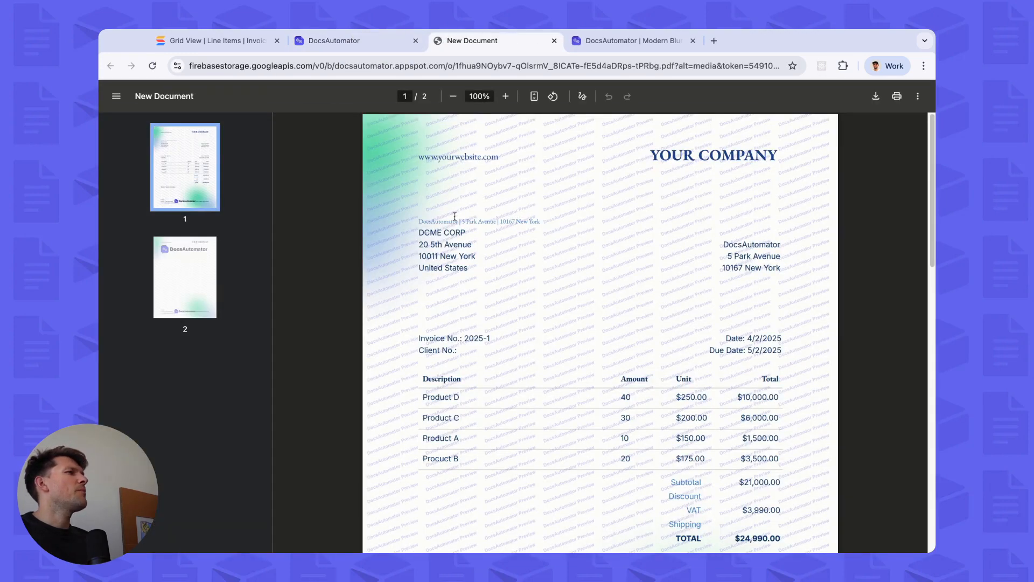
Step: Examine the line items, totals, remarks, footer and second page of the Invoice 1 PDF
scroll(577, 311, down, 2)
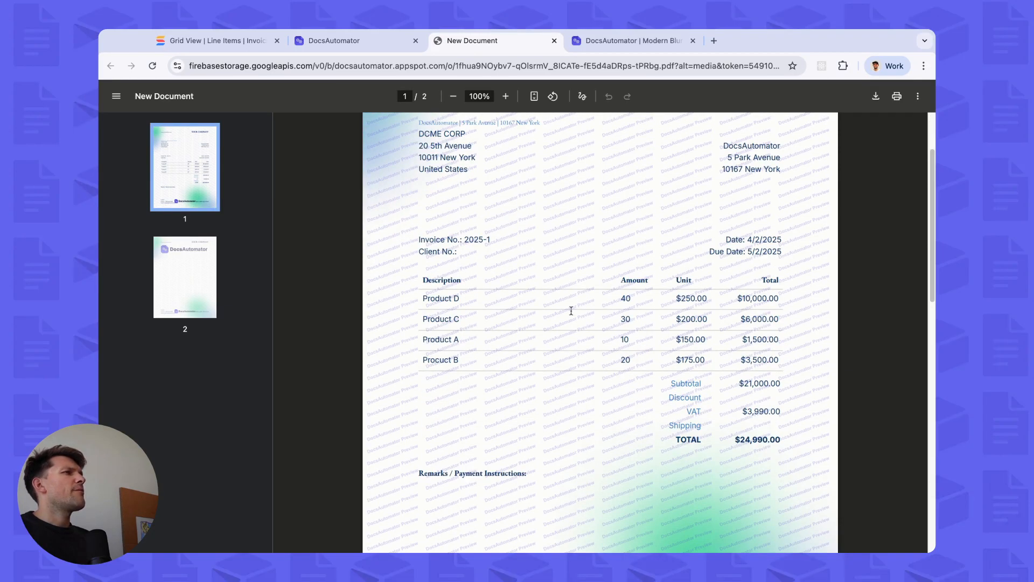
drag(448, 299, 505, 350)
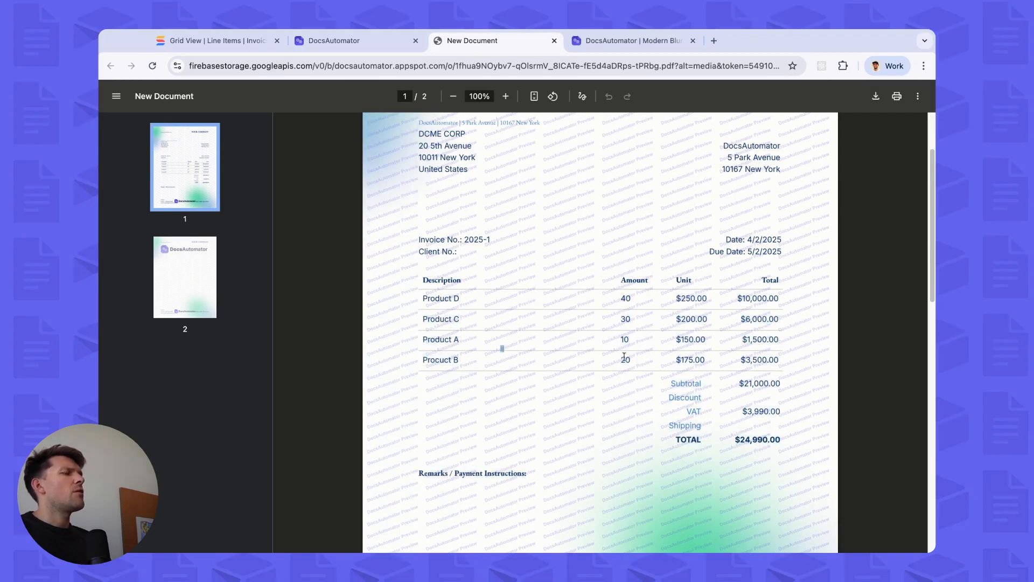
click(606, 326)
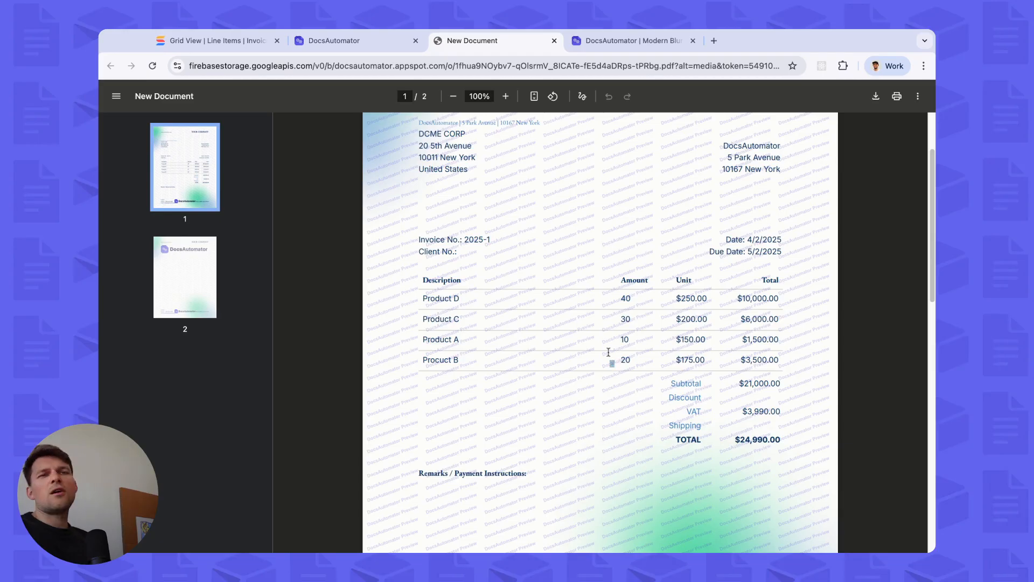
scroll(652, 317, down, 1)
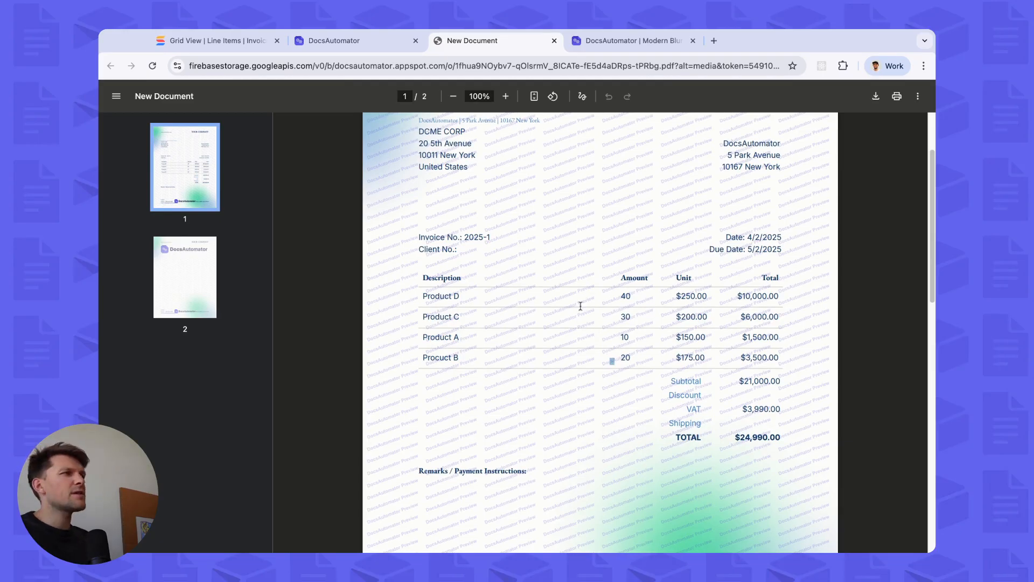
scroll(581, 306, down, 2)
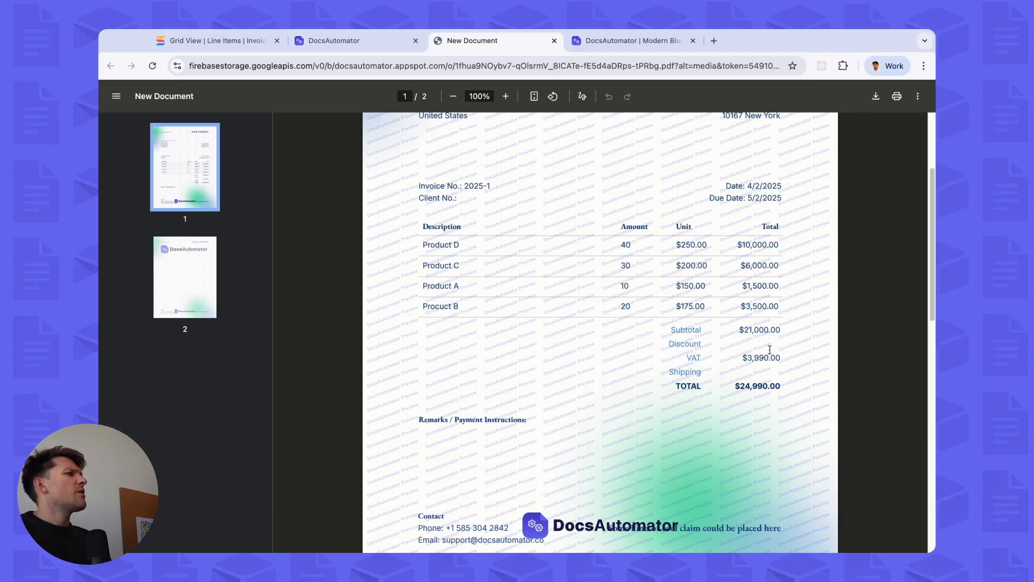
scroll(727, 366, down, 8)
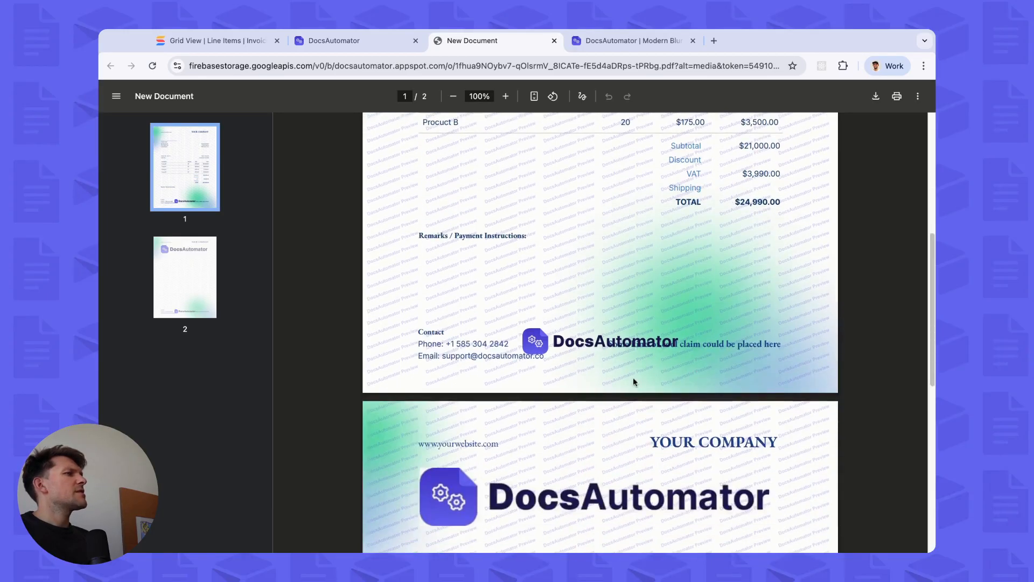
scroll(551, 290, up, 2)
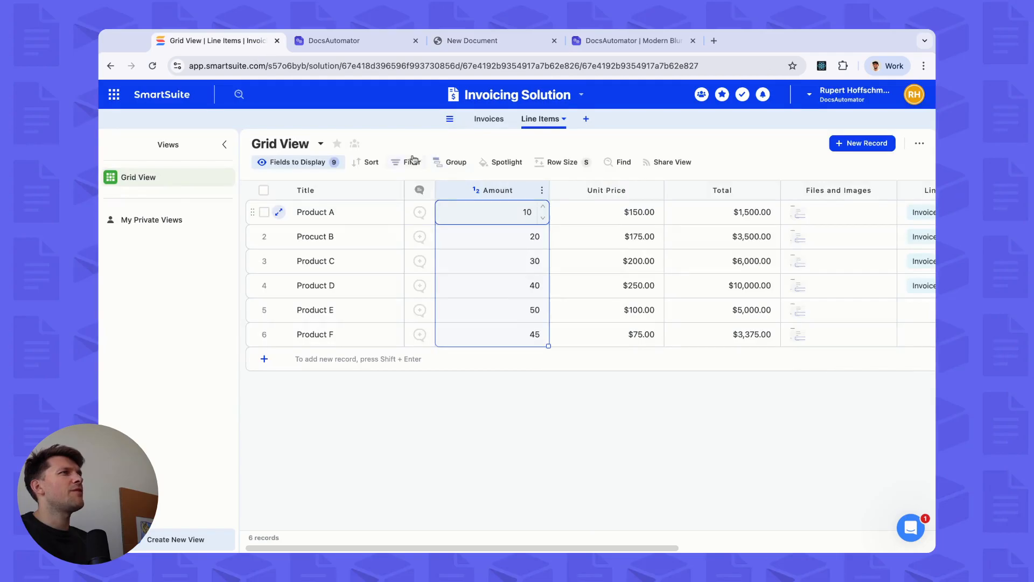
Step: View docsautomator-logo-small.jpg in Invoice 1's Images field in SmartSuite's Invoices table and compare it with page 2 of the DocsAutomator preview
click(488, 119)
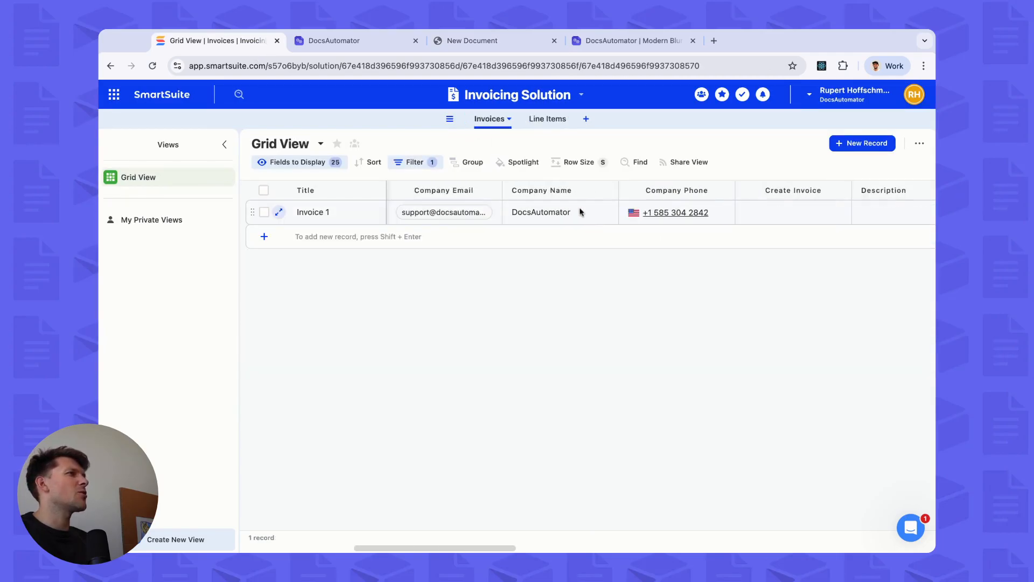
scroll(588, 212, right, 6)
scroll(636, 218, right, 3)
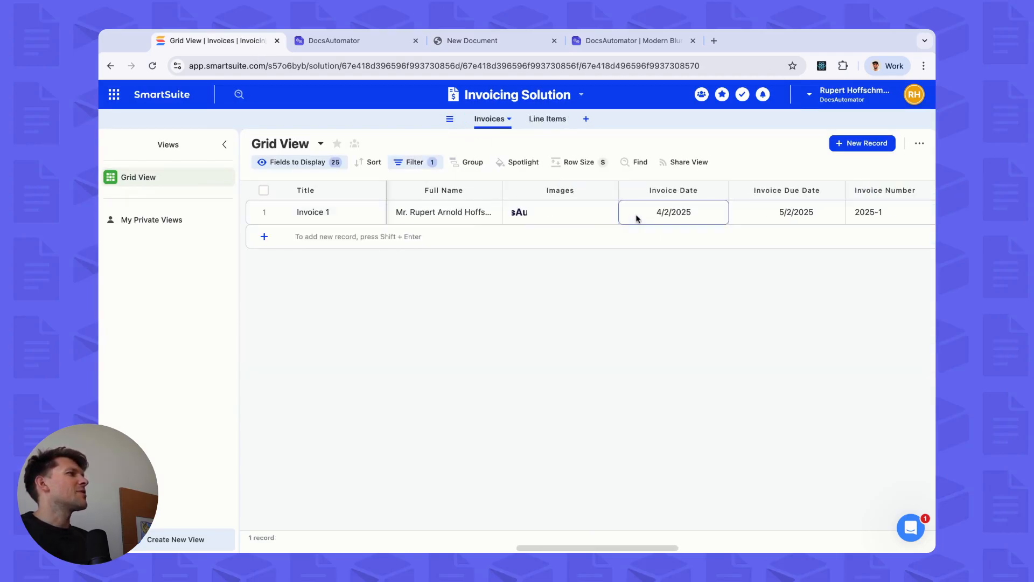
click(570, 216)
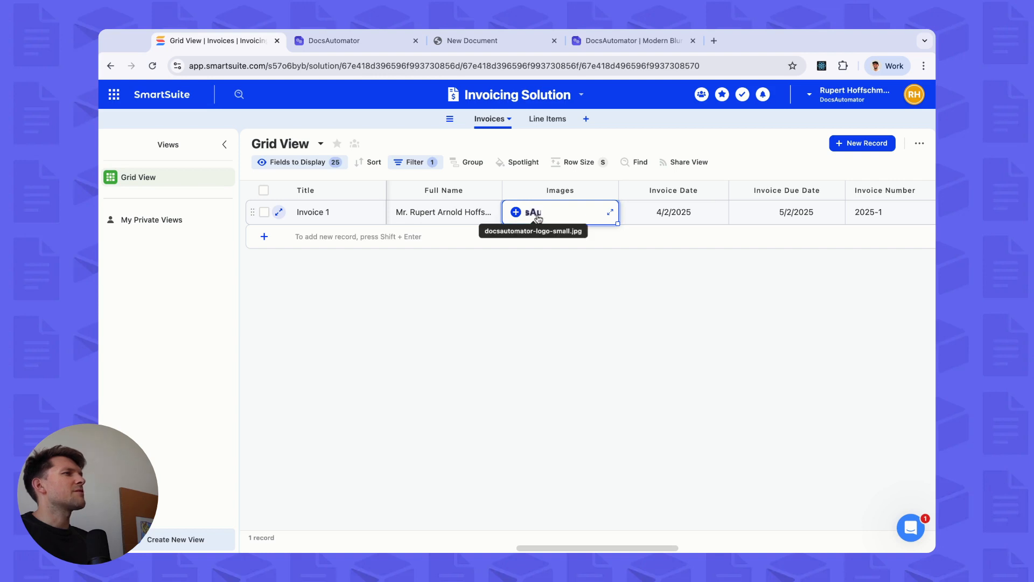
click(611, 212)
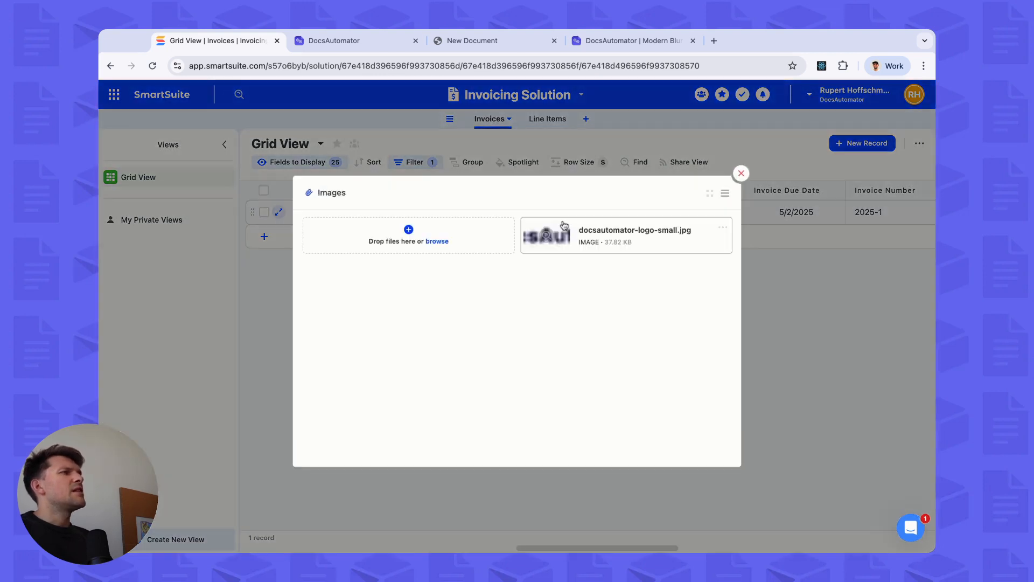
click(546, 235)
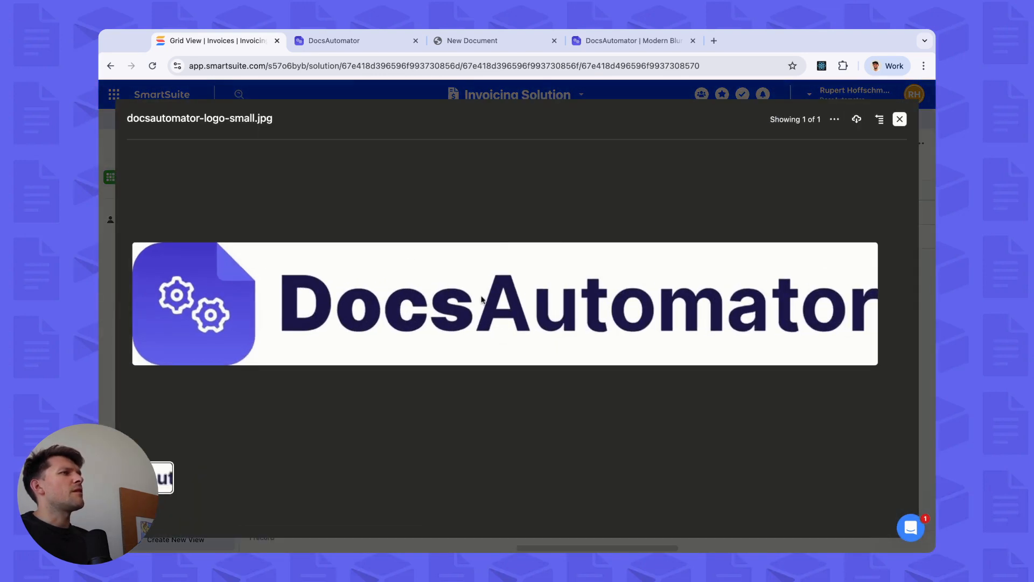
key(Escape)
key(Escape)
click(356, 42)
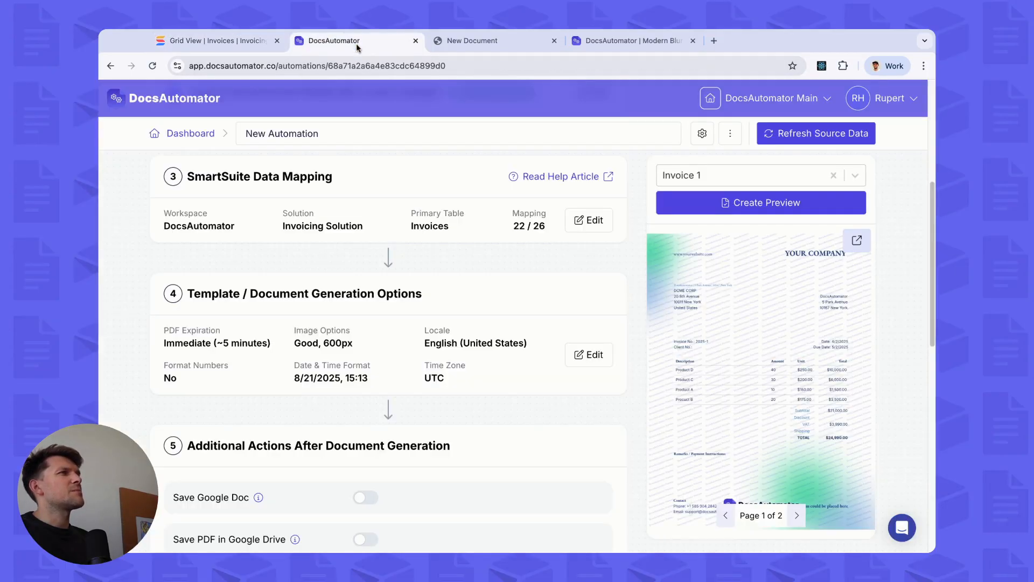
click(798, 515)
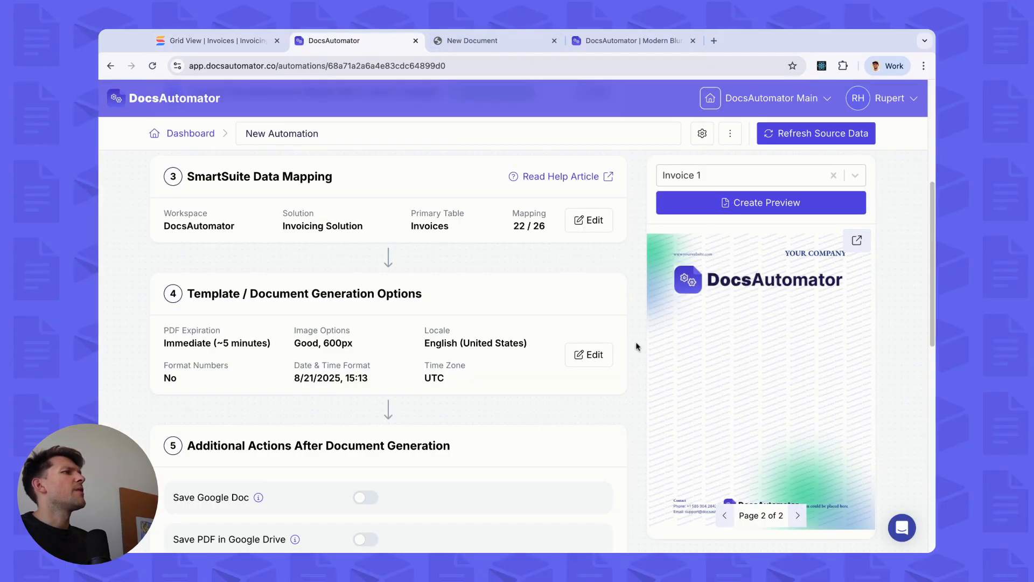
Step: Set the {{image_sample}} placeholder's image width to 200 px and save the SmartSuite data mapping
click(590, 221)
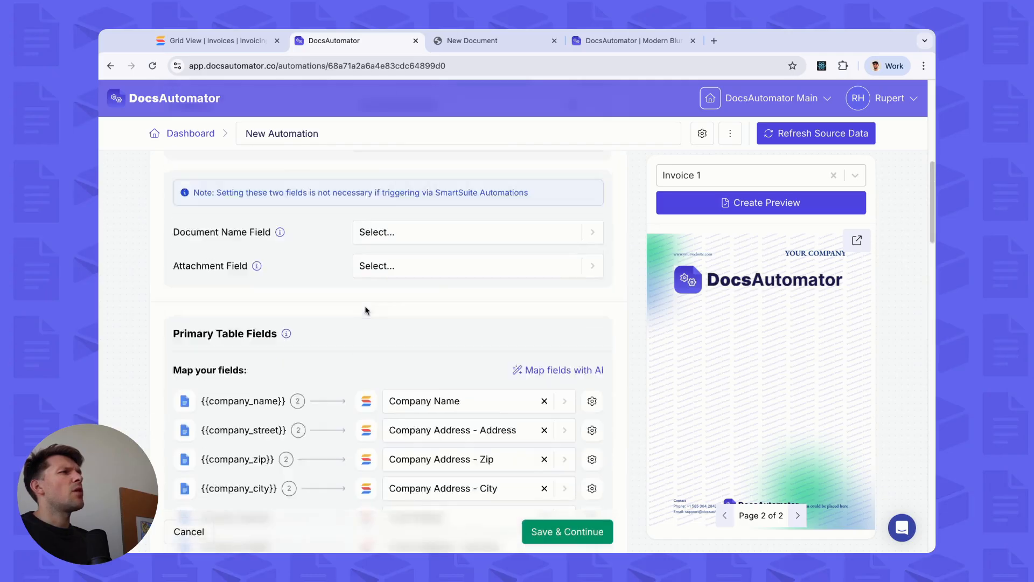
scroll(369, 309, down, 10)
scroll(369, 309, down, 5)
scroll(353, 291, up, 2)
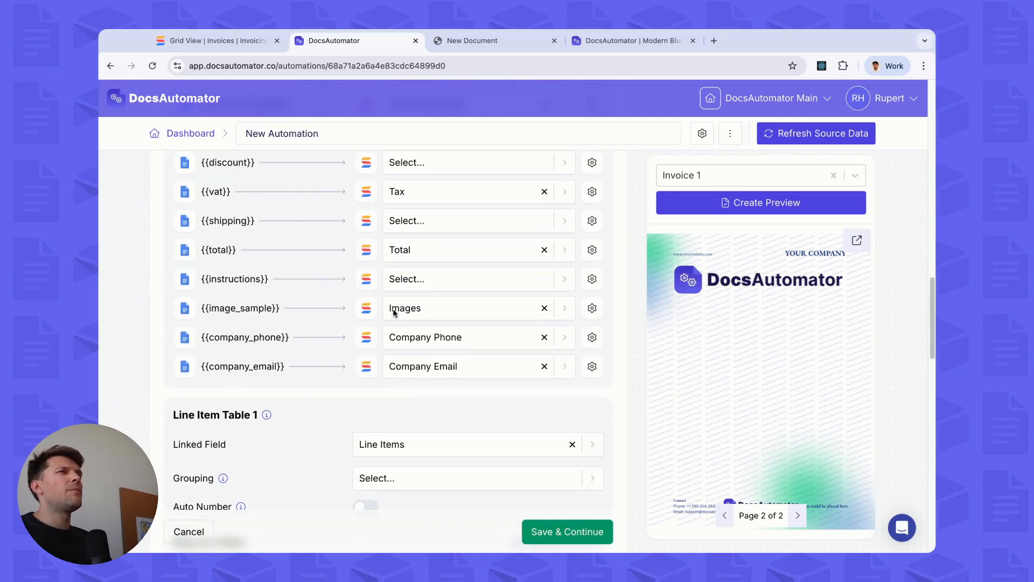
click(592, 307)
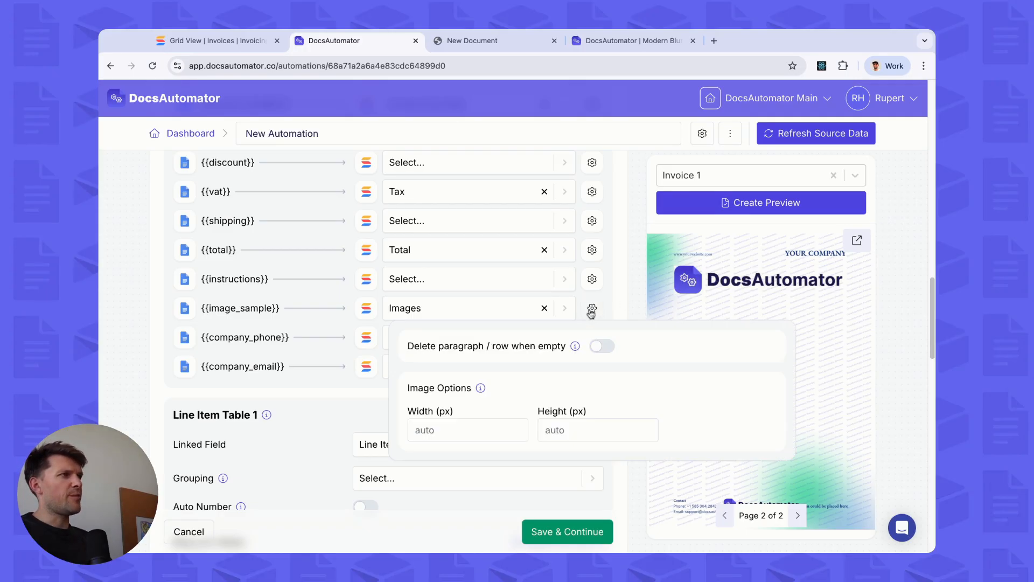
click(498, 432)
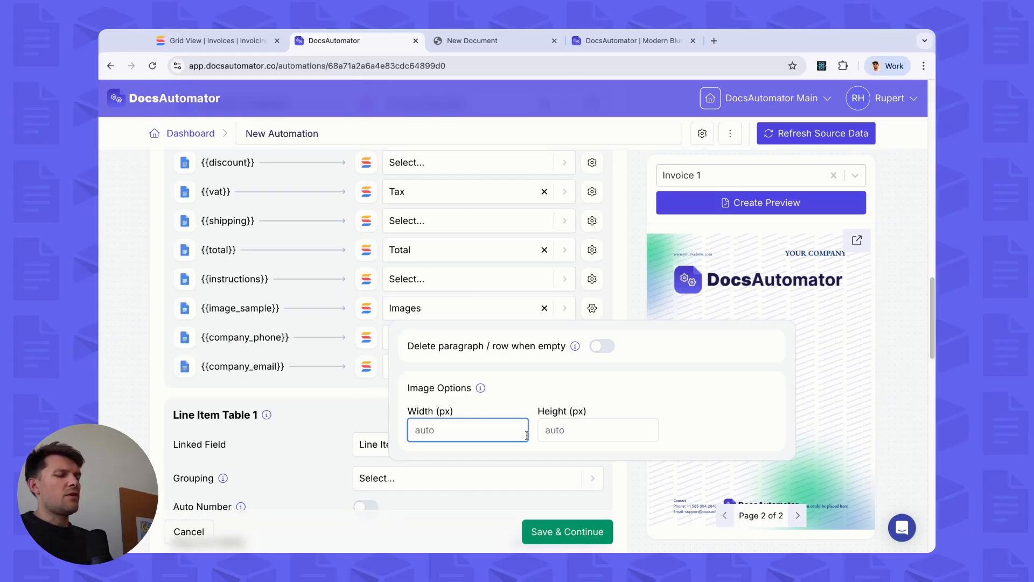
text(200)
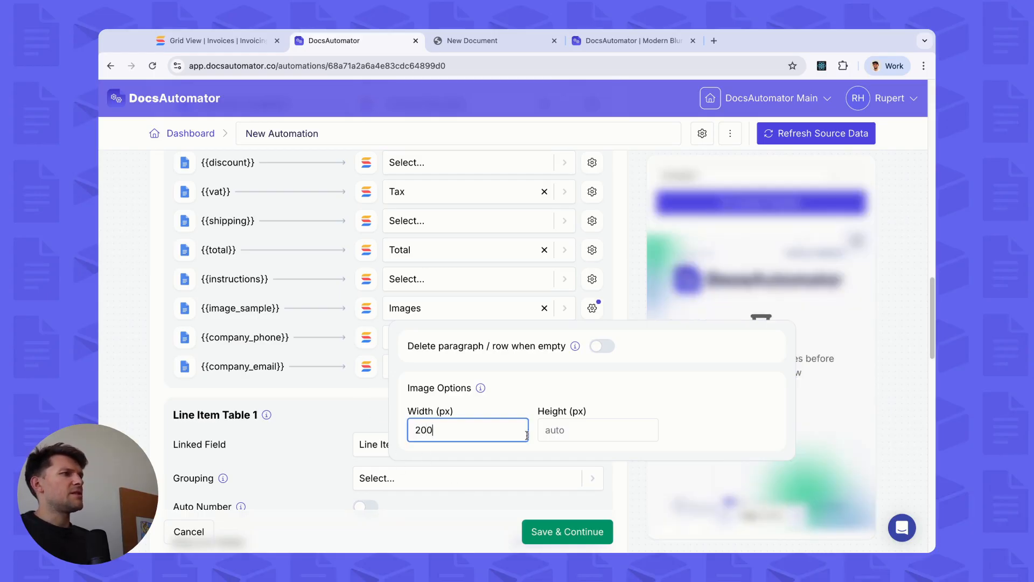
click(538, 397)
click(633, 298)
click(607, 542)
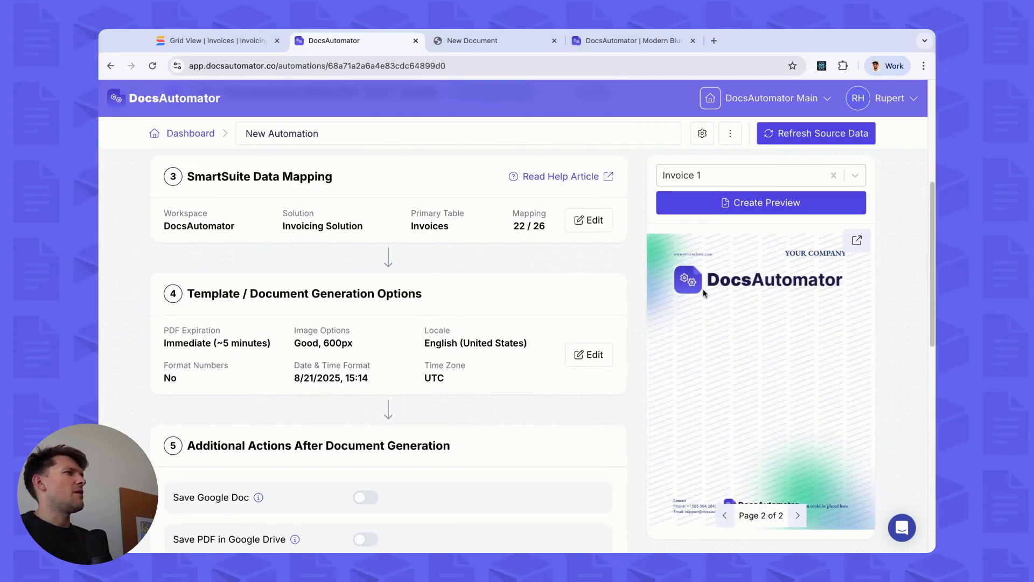
Step: Reopen the SmartSuite data mapping and enable deleting the paragraph / row when empty for the {{shipping}} placeholder
click(725, 515)
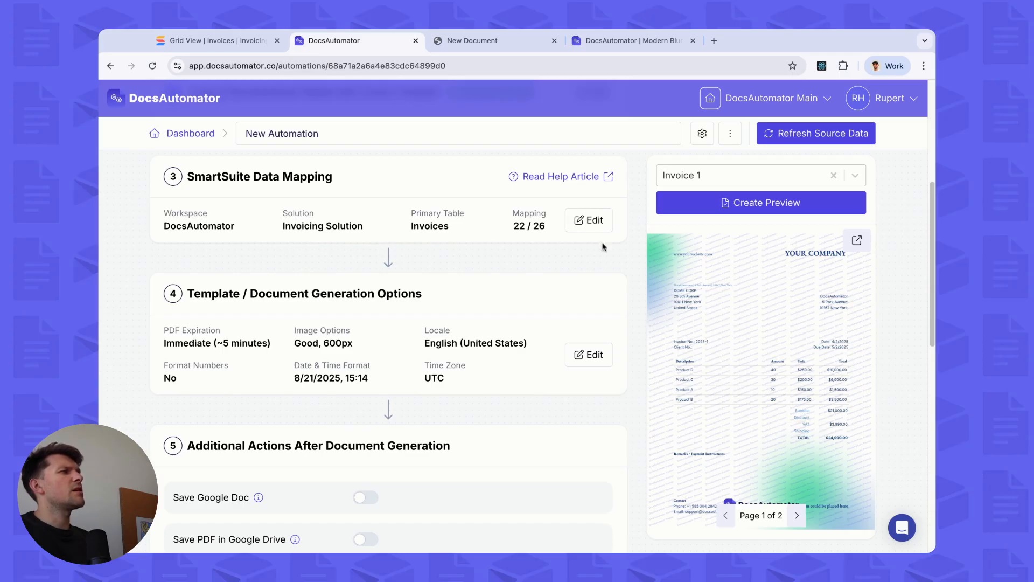
click(588, 220)
scroll(384, 399, down, 15)
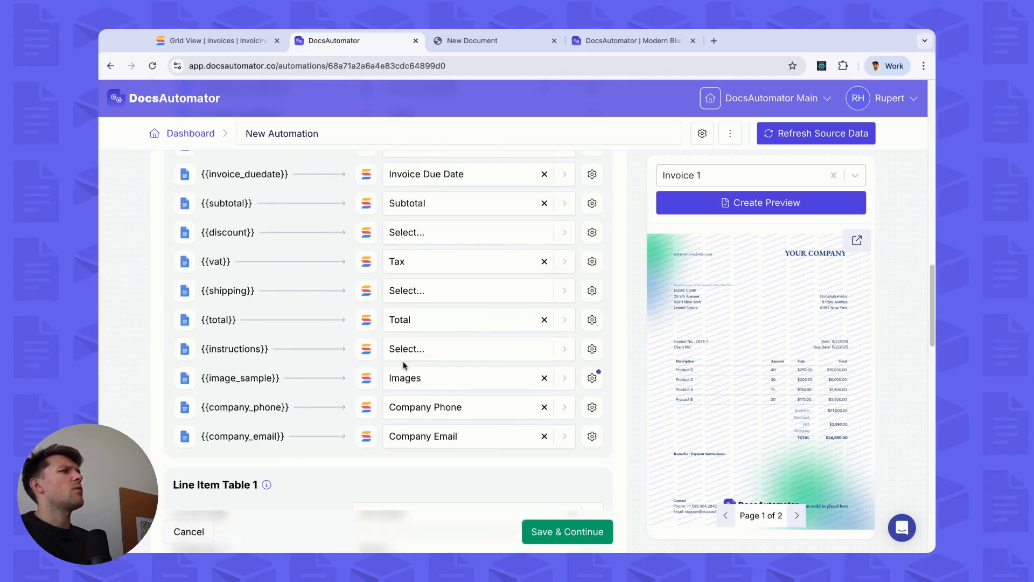
scroll(403, 356, up, 1)
click(592, 307)
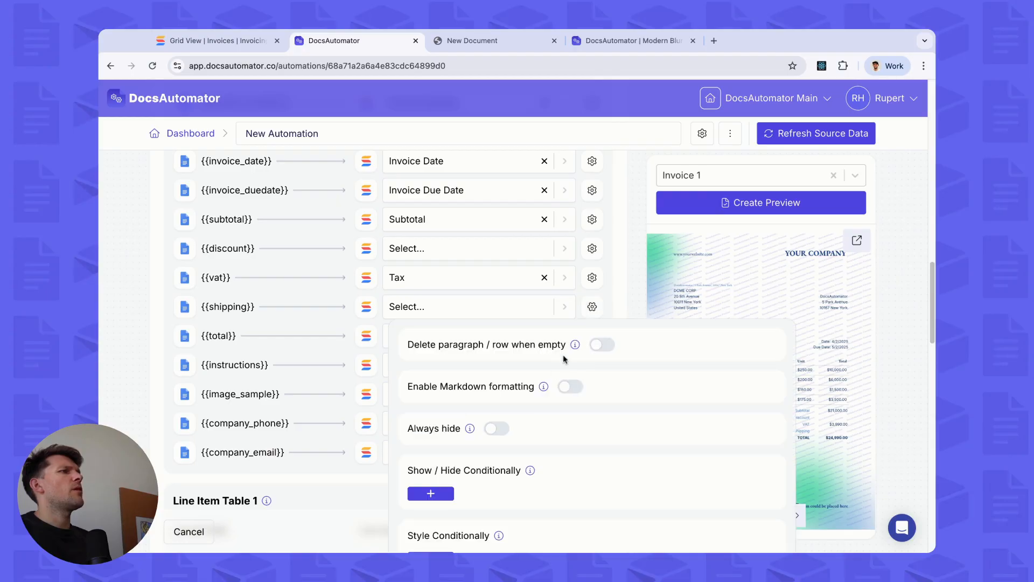
click(602, 344)
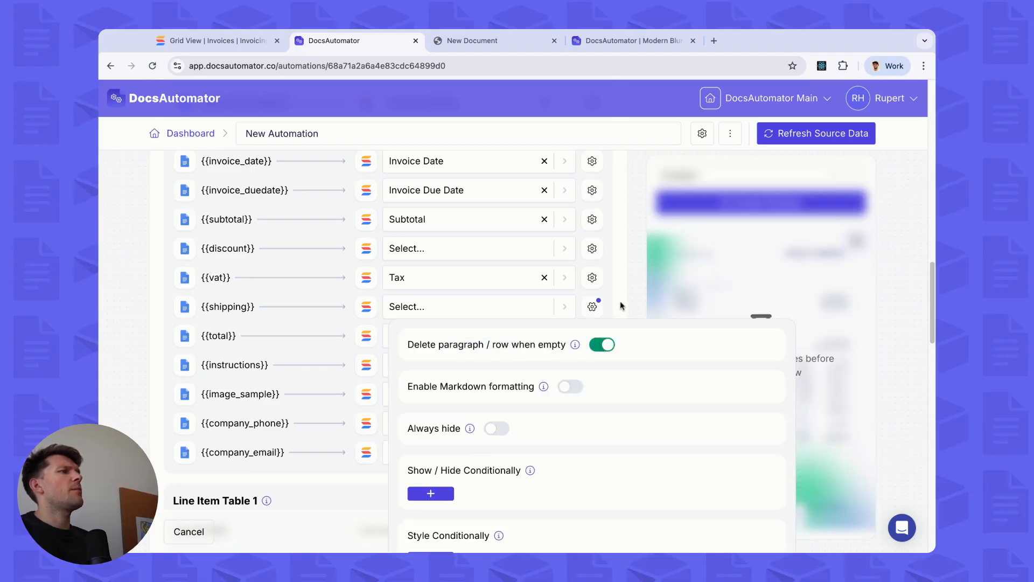
click(592, 306)
Step: Enable deleting the paragraph / row when empty for the {{discount}} placeholder and save the mapping
click(592, 249)
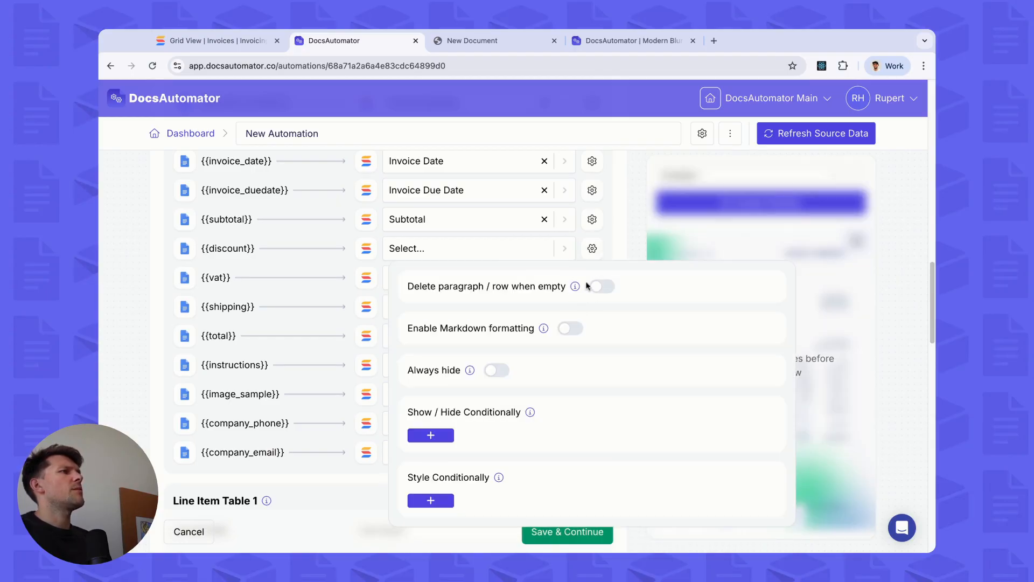
click(602, 286)
click(617, 252)
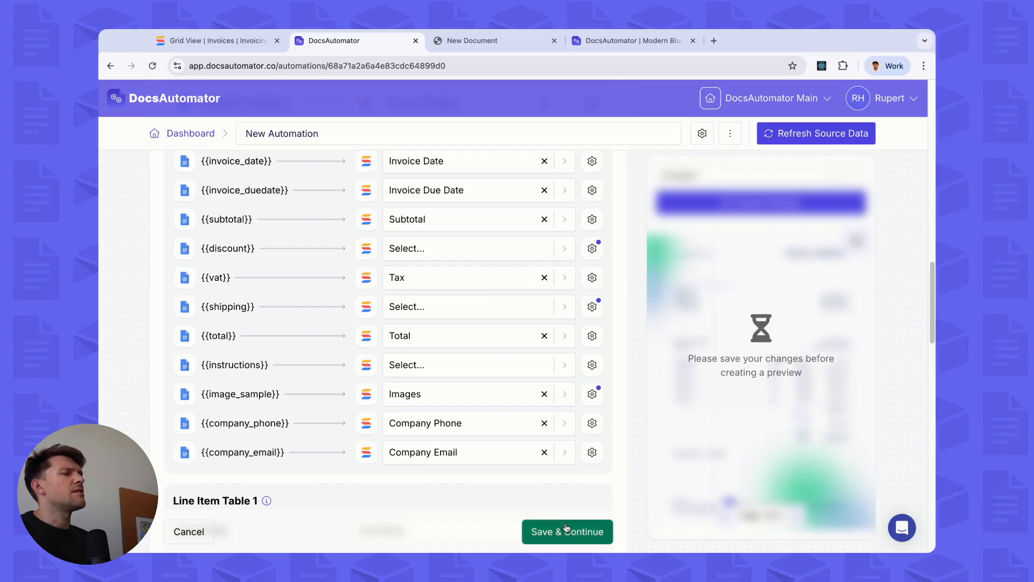
click(596, 533)
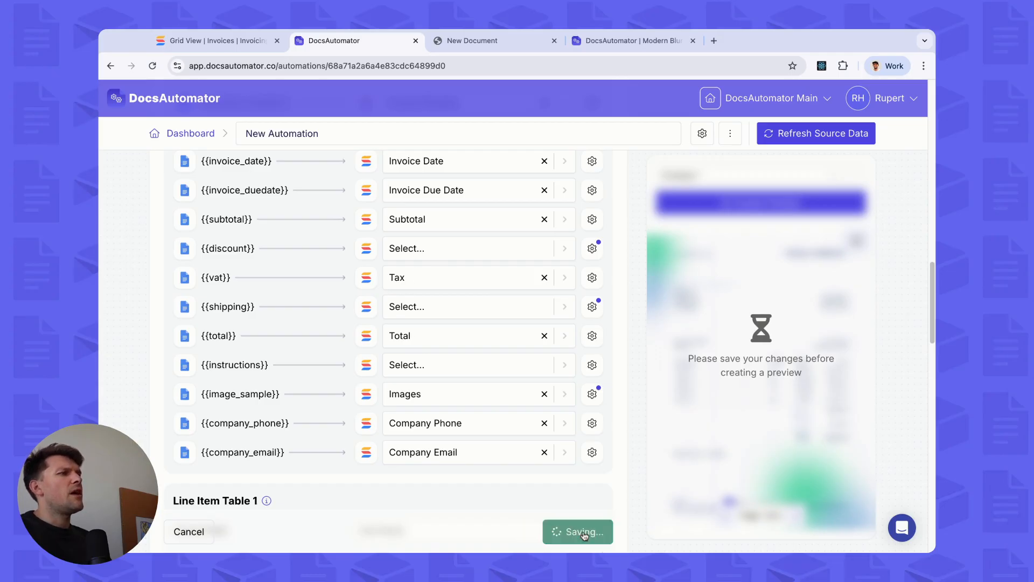
scroll(733, 212, up, 1)
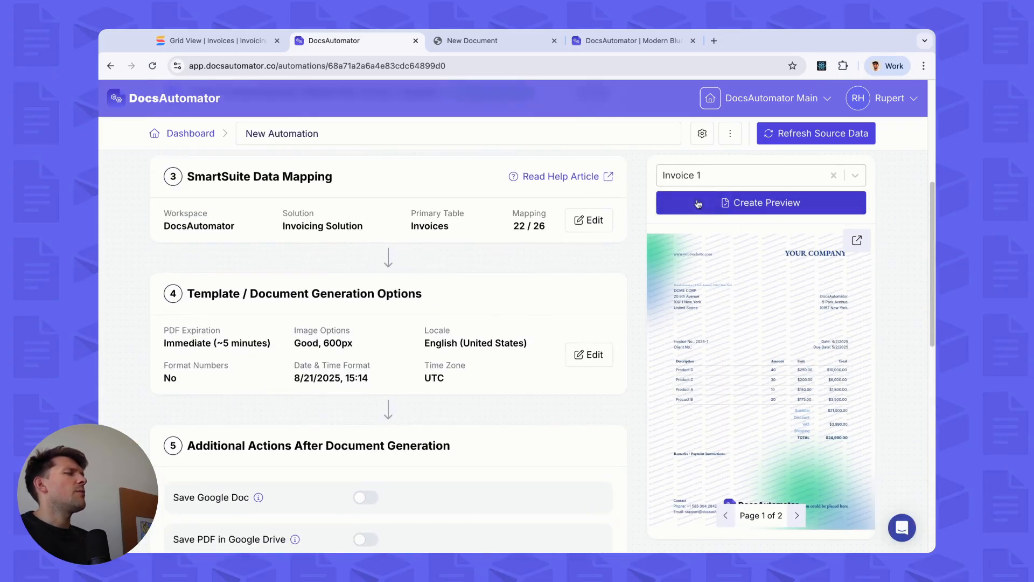
Step: Review the PDF expiration, image, locale, date and time format and time zone settings in Template / Document Generation Options, and close them without changes
scroll(309, 356, down, 1)
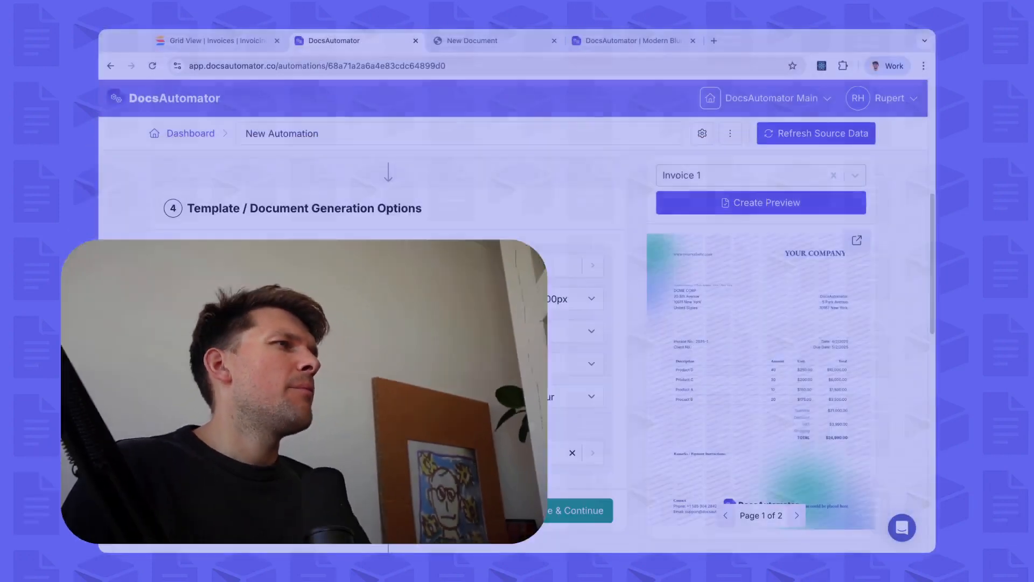
scroll(203, 298, down, 1)
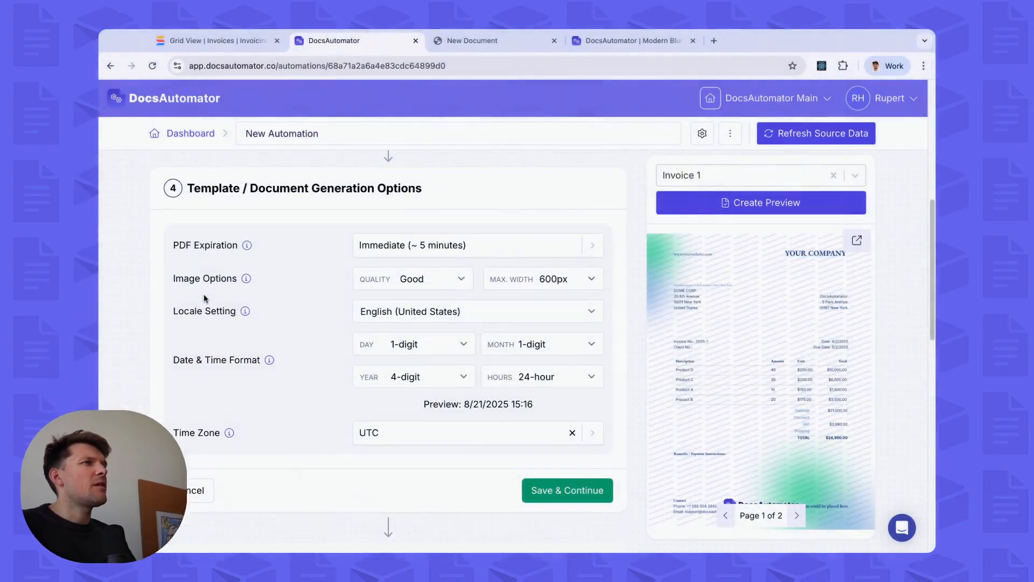
scroll(237, 216, up, 1)
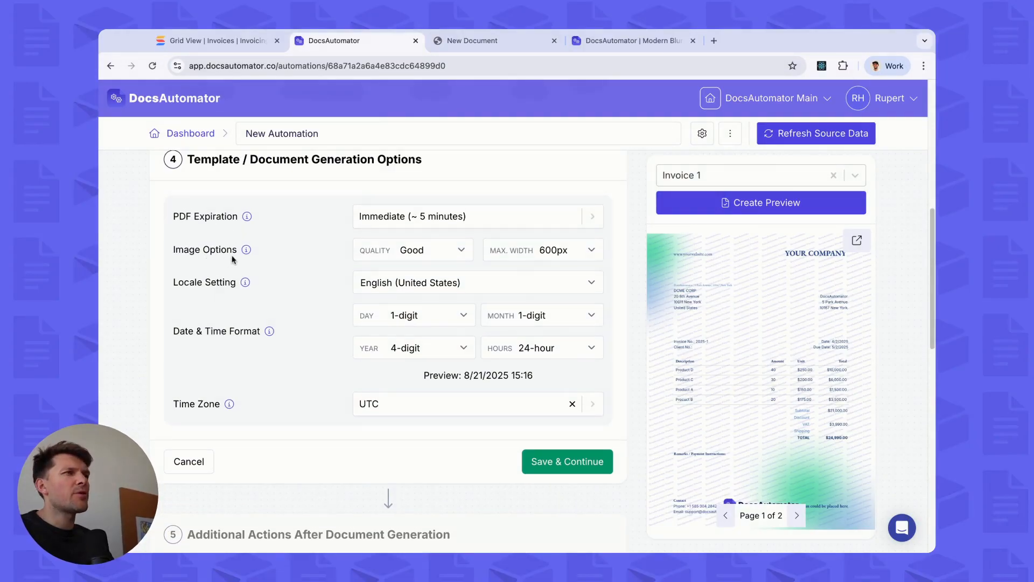
scroll(334, 227, down, 1)
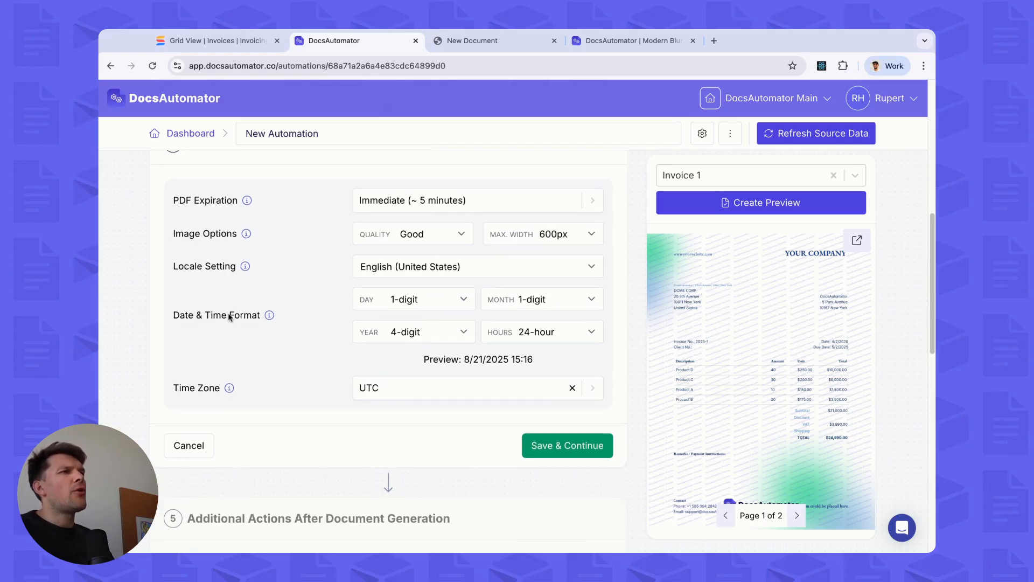
scroll(324, 349, down, 1)
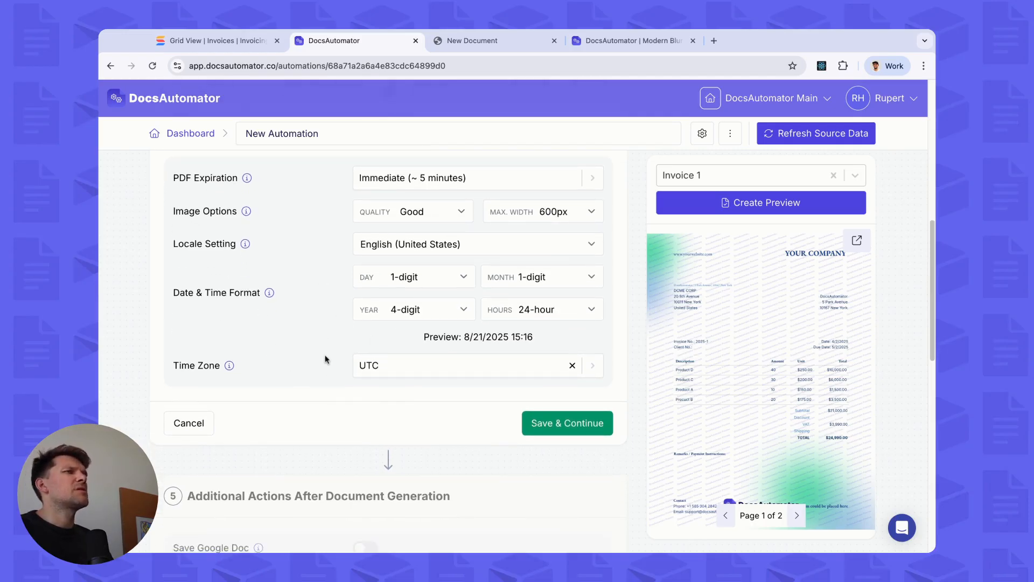
scroll(361, 409, up, 3)
scroll(360, 409, down, 3)
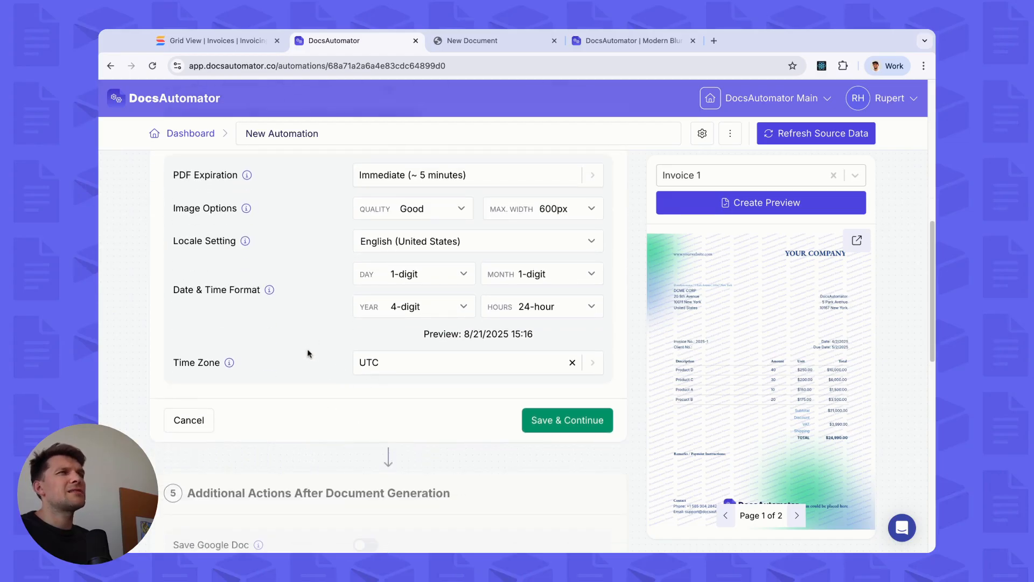
scroll(397, 244, up, 1)
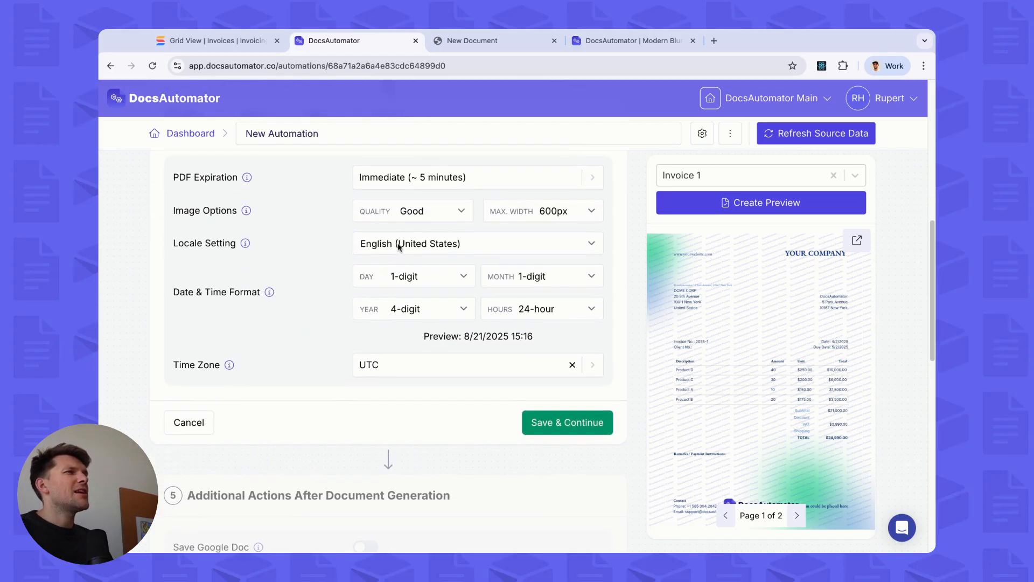
scroll(228, 427, up, 1)
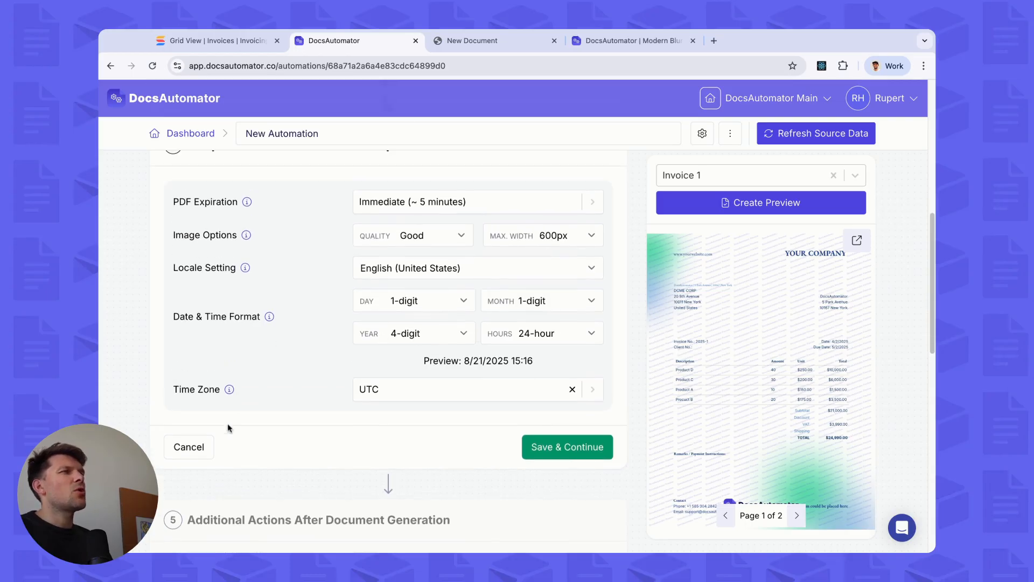
click(196, 452)
Step: Try enabling Save Google Doc under Additional Actions After Document Generation and inspect its Google Doc URL field and Google Drive folder settings
scroll(311, 280, down, 2)
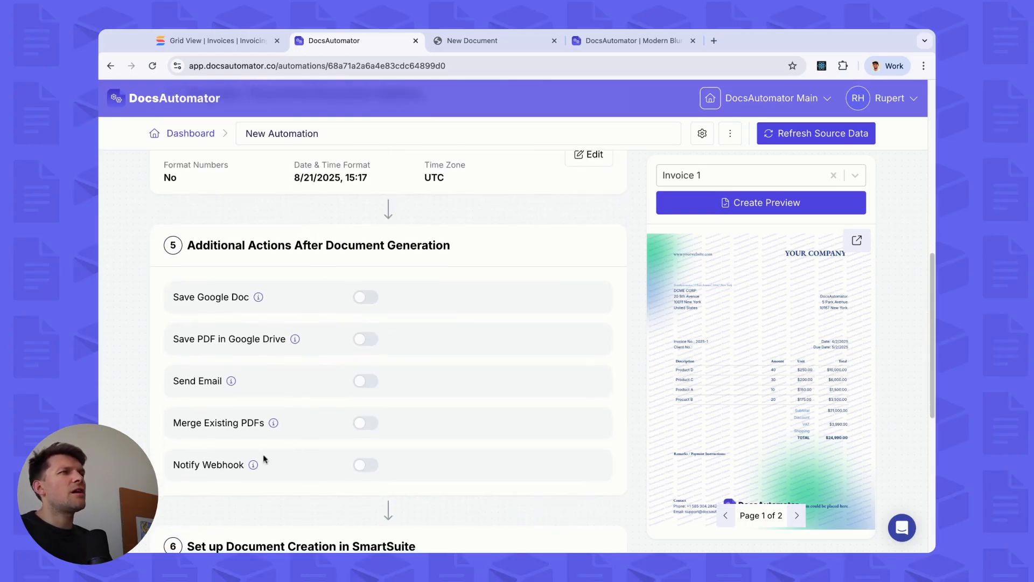
scroll(301, 330, down, 1)
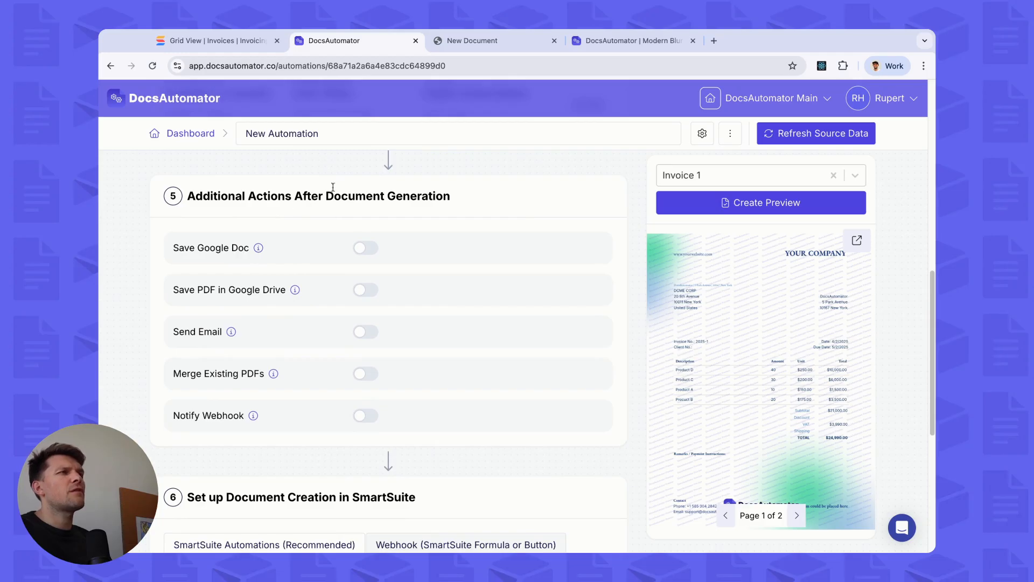
click(366, 248)
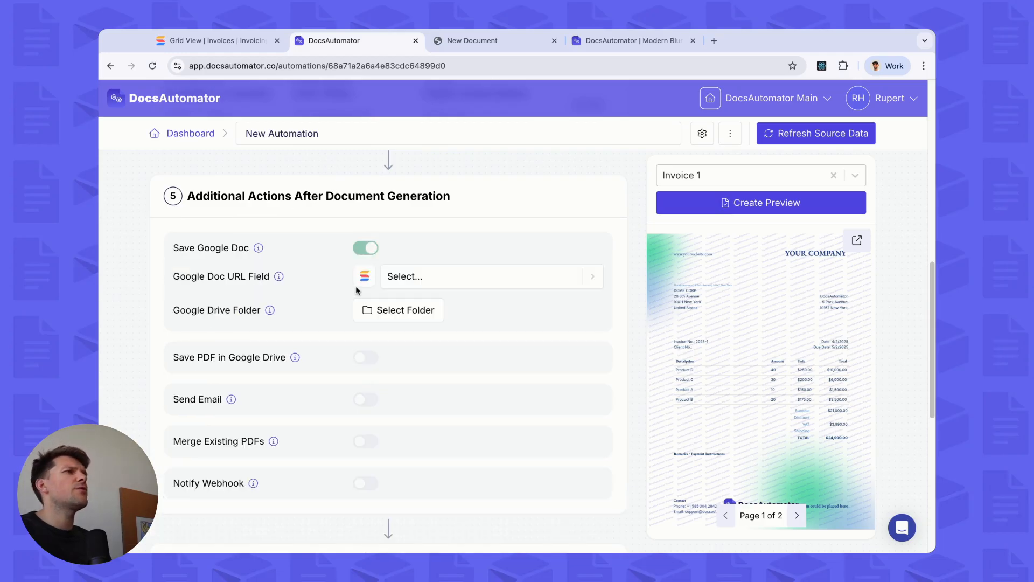
drag(205, 247, 218, 253)
click(217, 255)
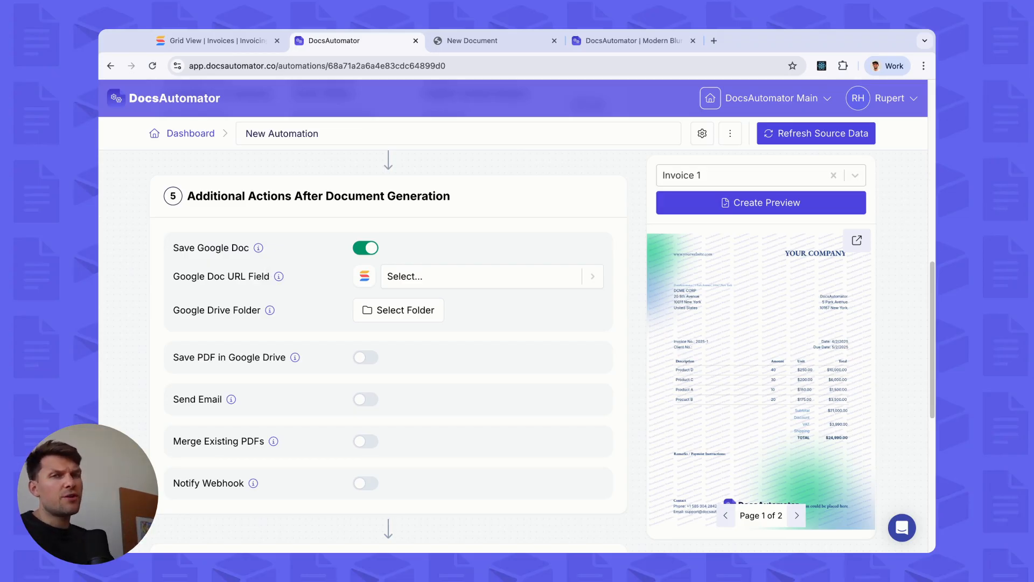
click(398, 277)
click(269, 278)
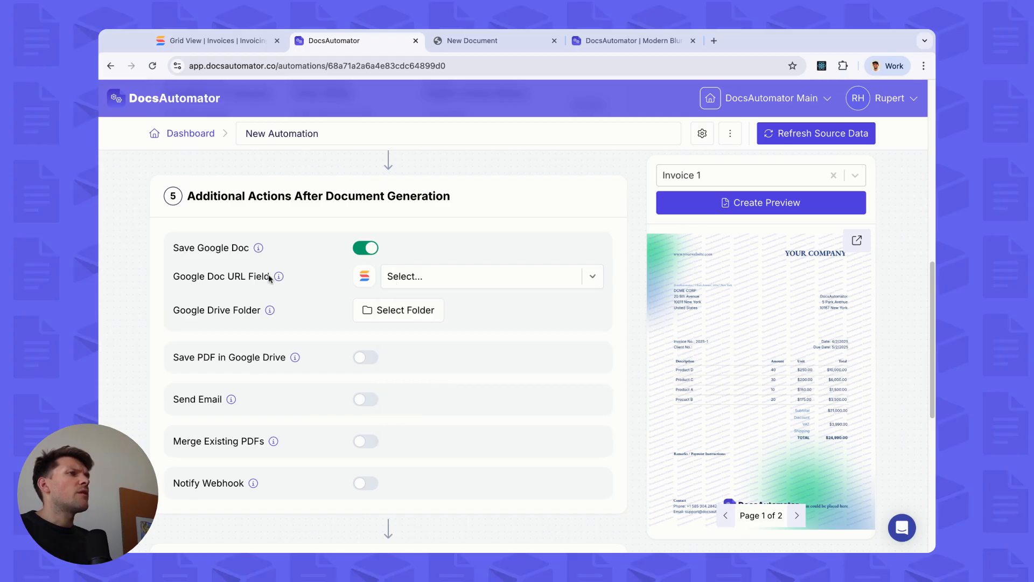
click(413, 280)
click(297, 280)
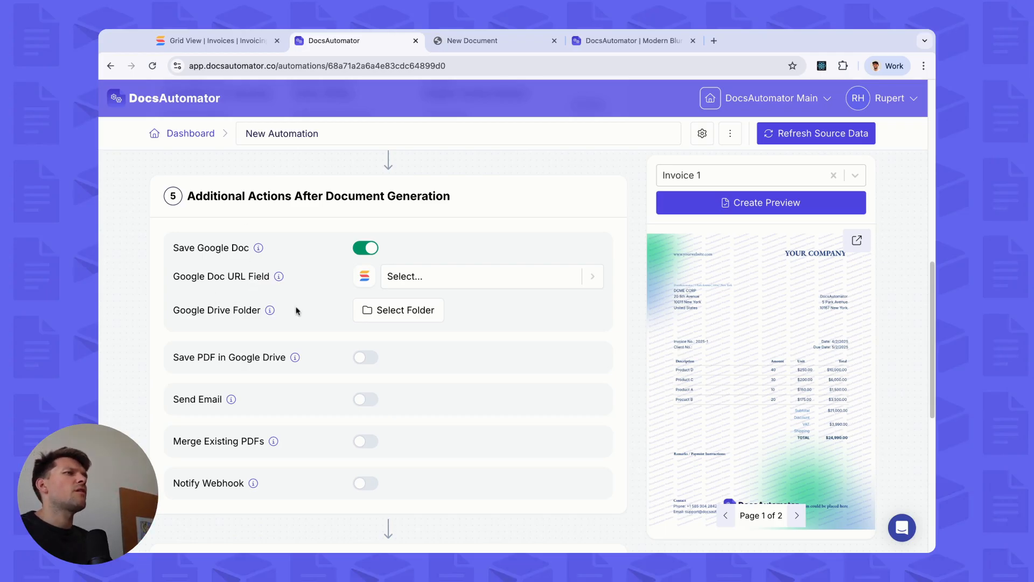
Step: Look over the remaining additional actions and disable Save Google Doc again
scroll(210, 340, down, 1)
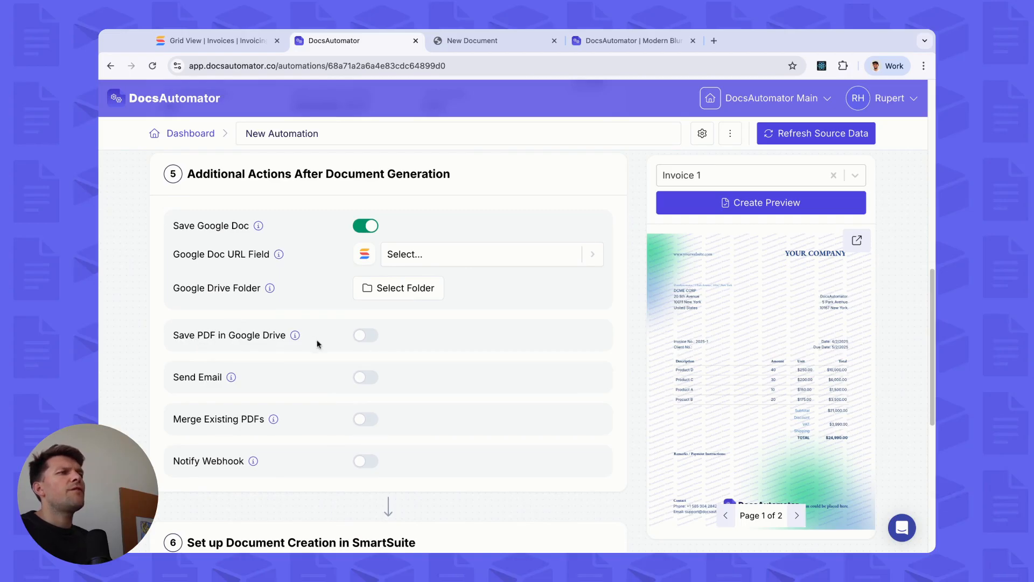
scroll(242, 317, down, 1)
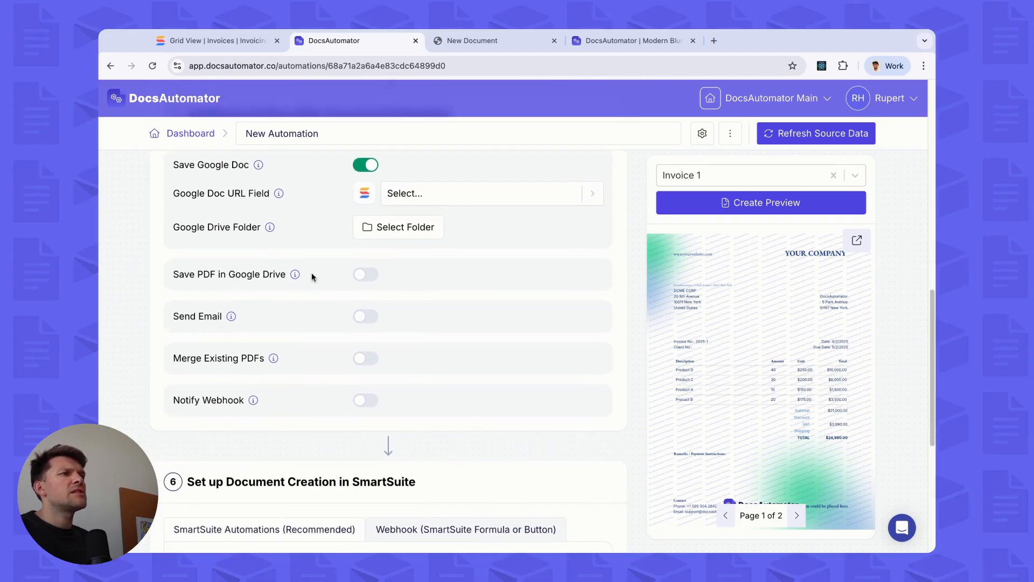
scroll(375, 292, down, 1)
scroll(307, 266, down, 1)
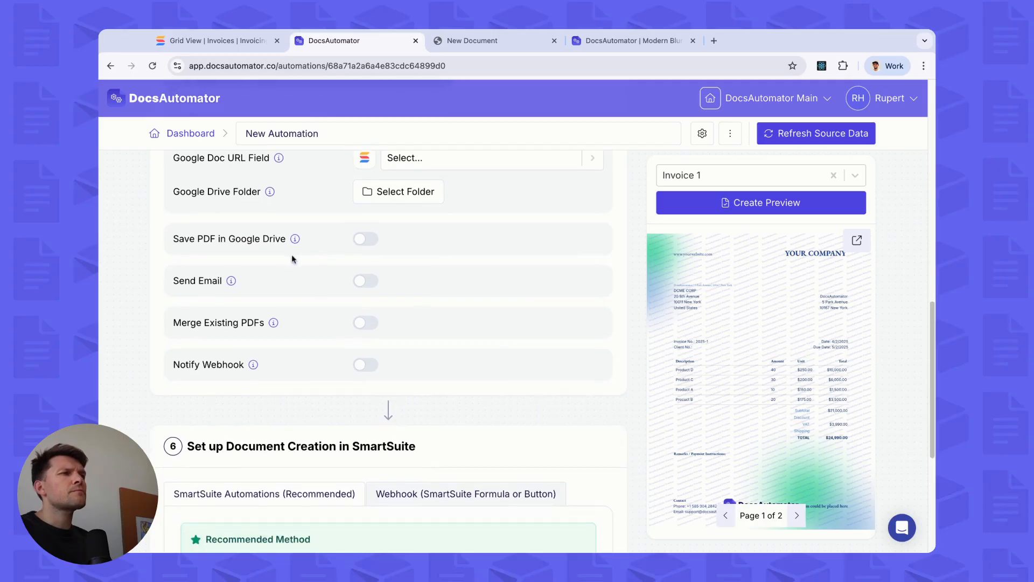
scroll(257, 291, up, 2)
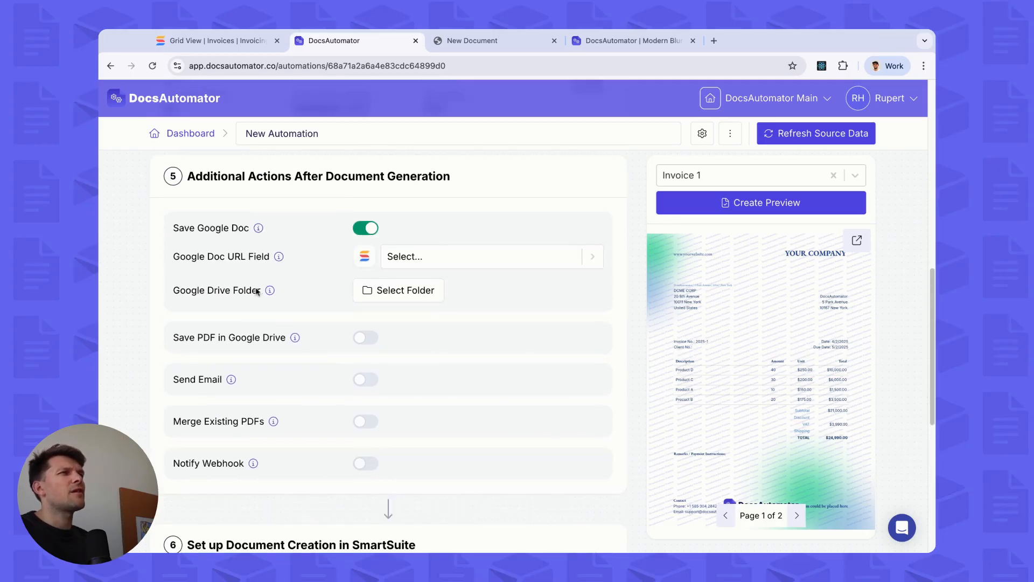
click(369, 231)
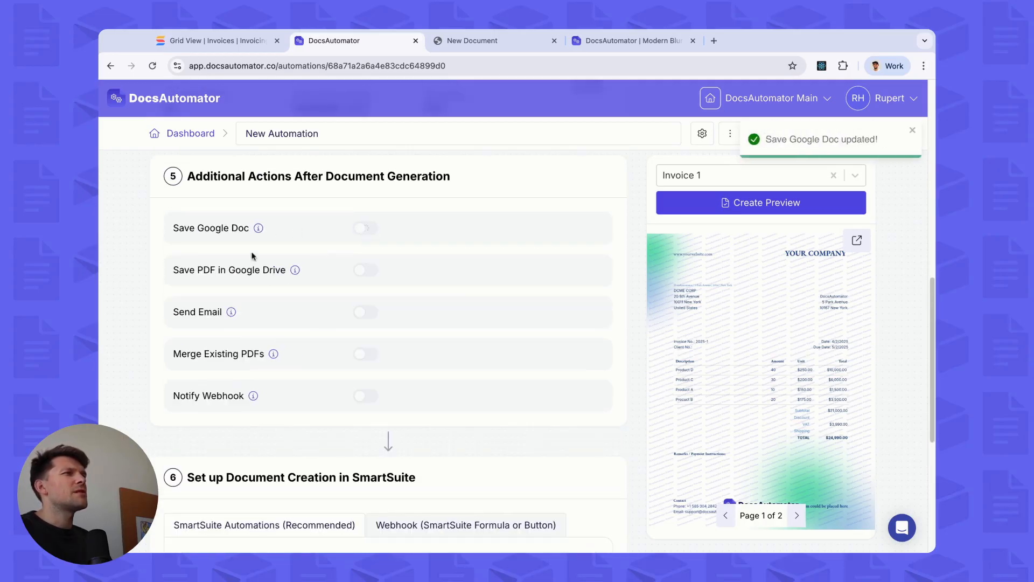
Step: Read the SmartSuite Automations setup steps, switch to SmartSuite and create a new automation in the Invoicing Solution
scroll(255, 289, down, 3)
scroll(256, 291, down, 3)
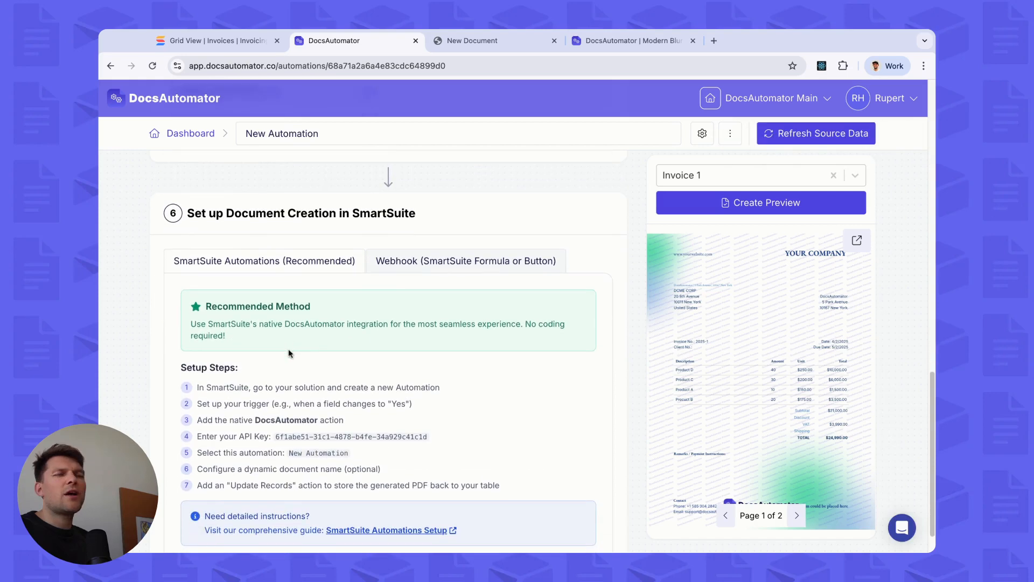
scroll(344, 308, down, 1)
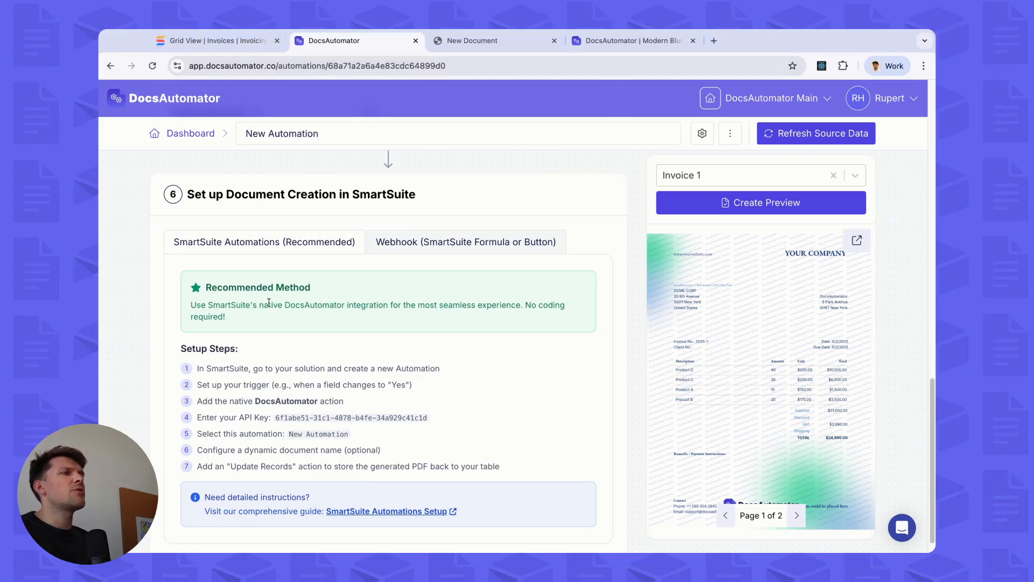
scroll(268, 303, down, 1)
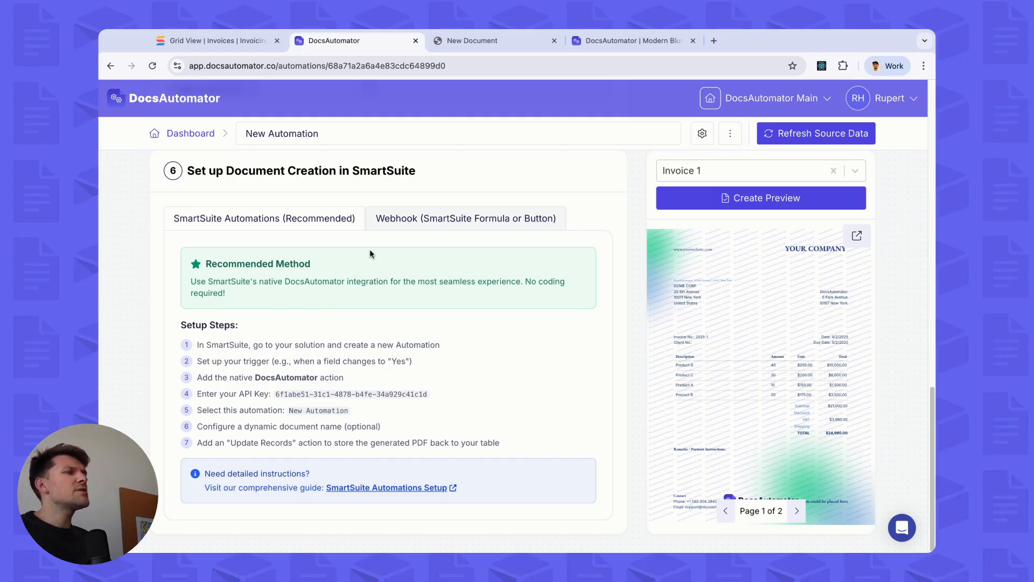
click(242, 49)
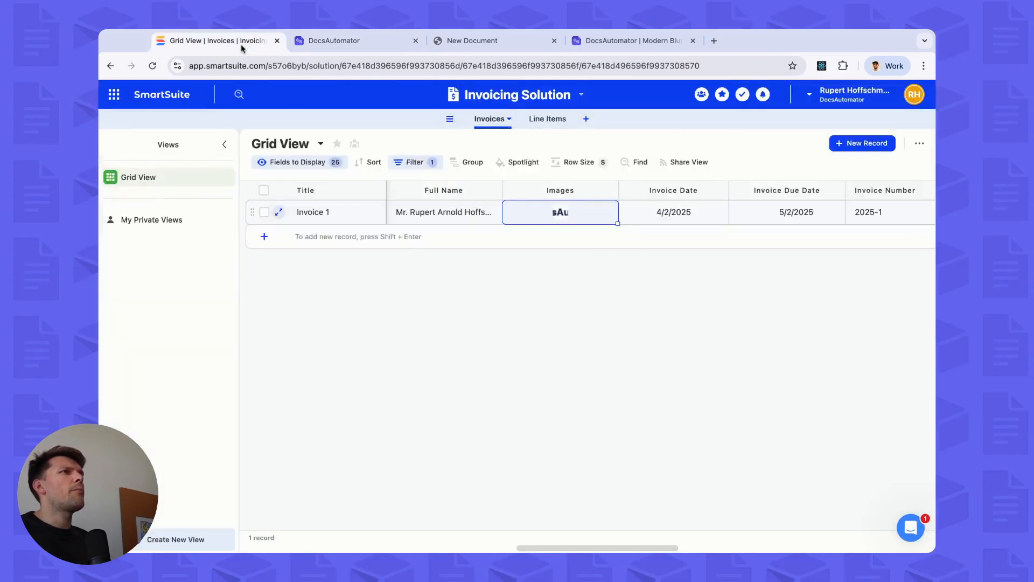
click(507, 97)
click(478, 264)
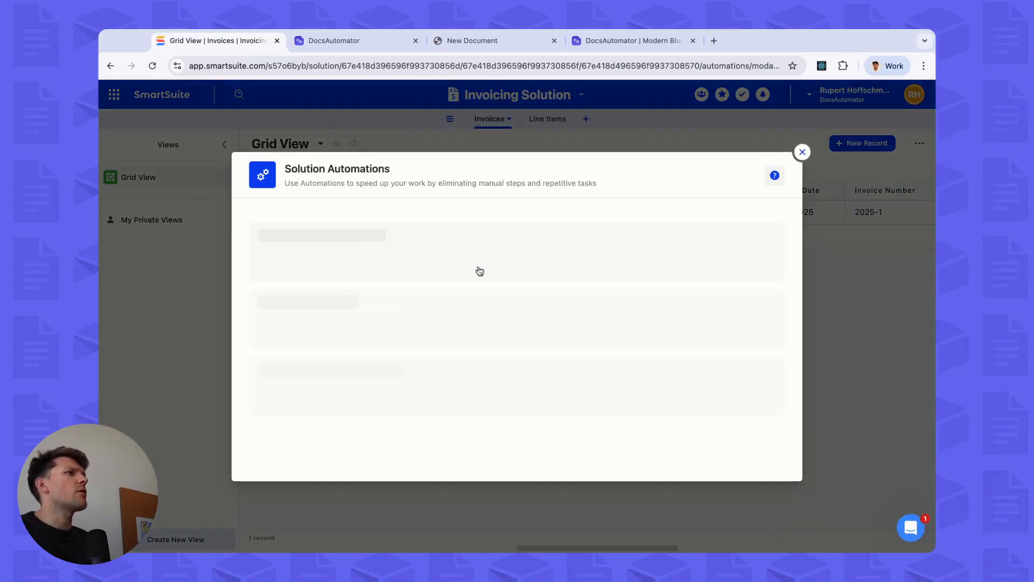
click(547, 435)
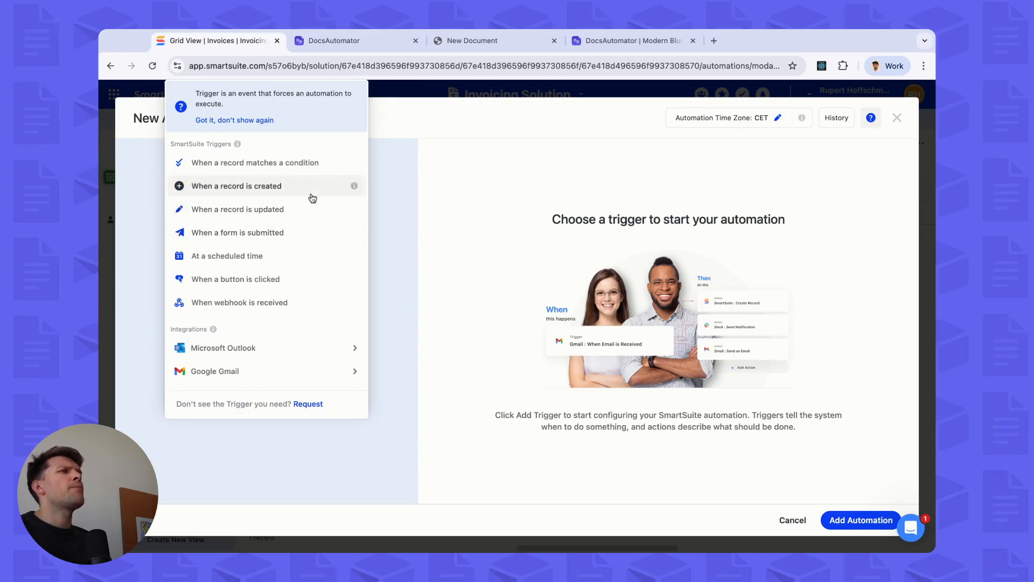
Step: Set the trigger to when a record in the Invoices table matches a condition, with Create Invoice equal to Yes
click(237, 164)
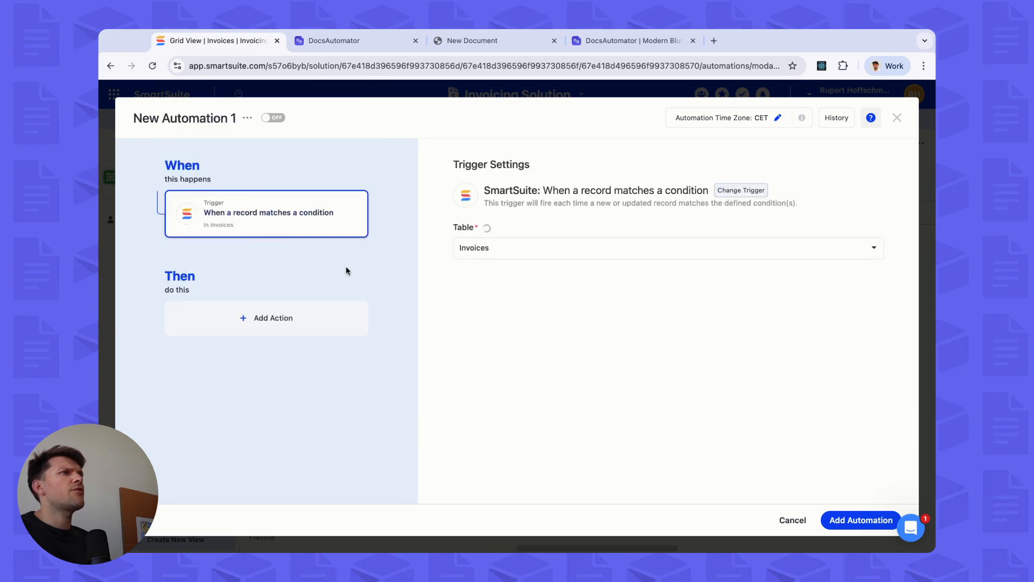
click(544, 303)
click(596, 291)
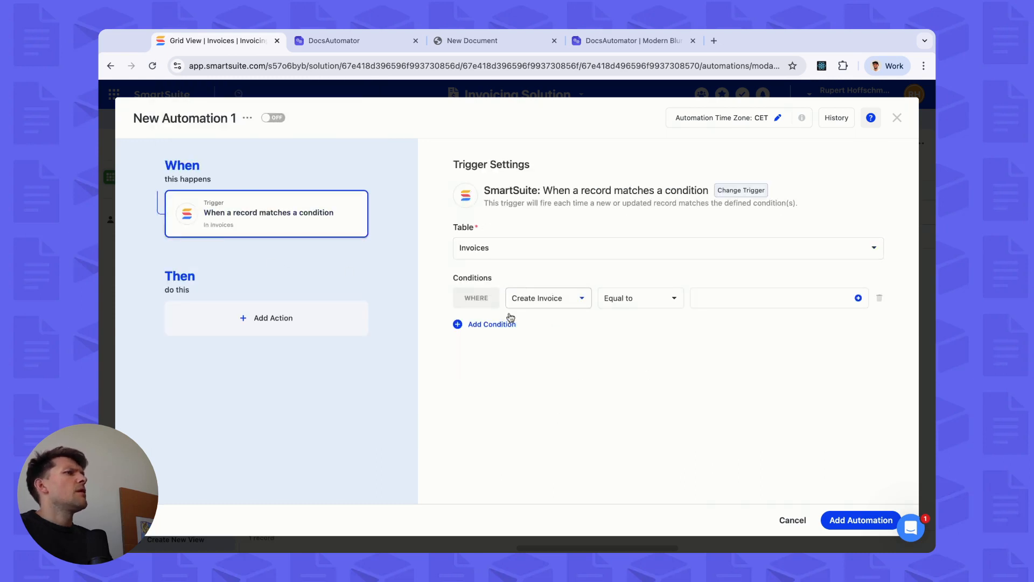
click(727, 297)
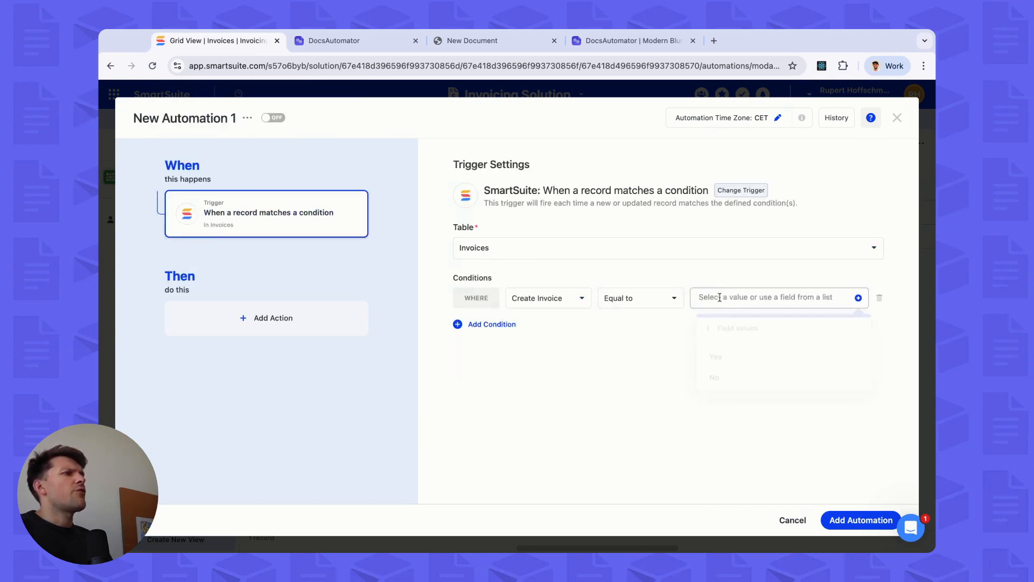
click(726, 361)
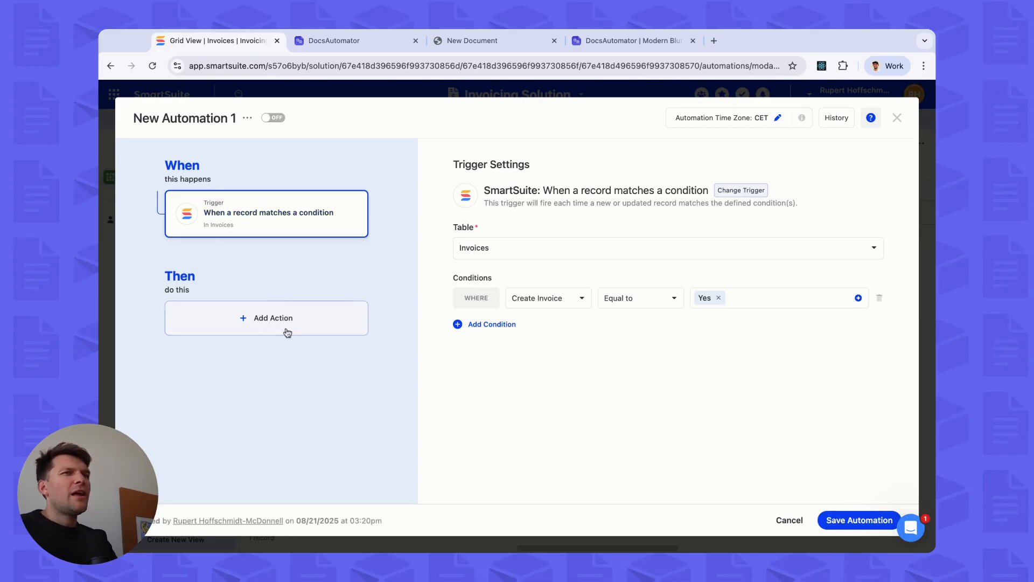
Step: Add the DocsAutomator Generate PDF action to the automation
click(283, 329)
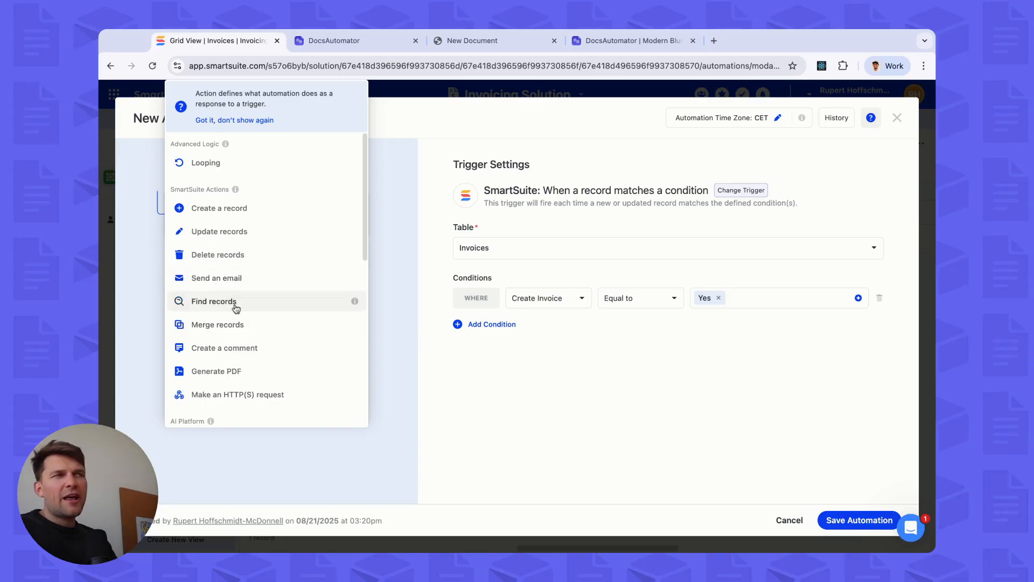
scroll(249, 270, down, 10)
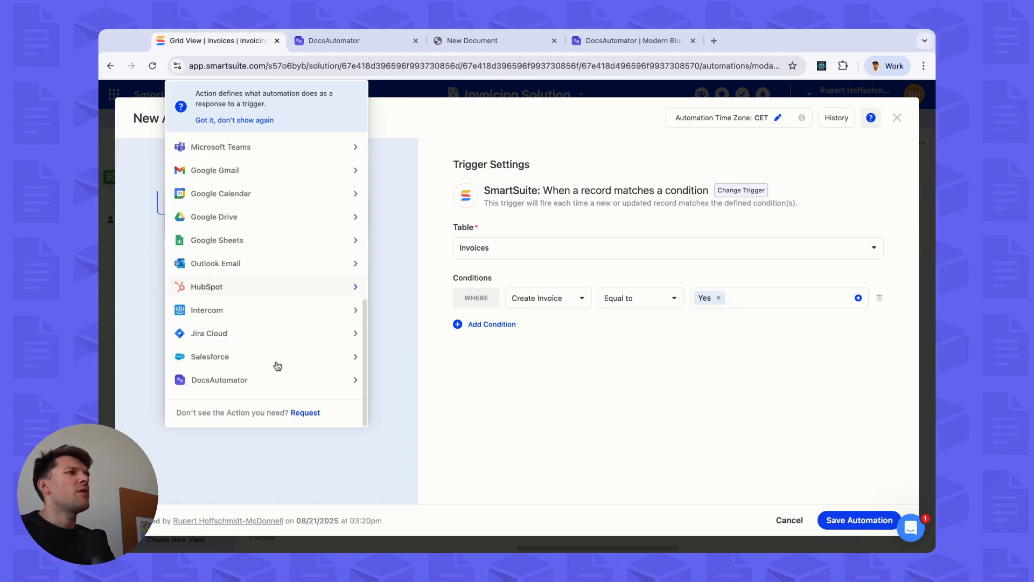
click(237, 389)
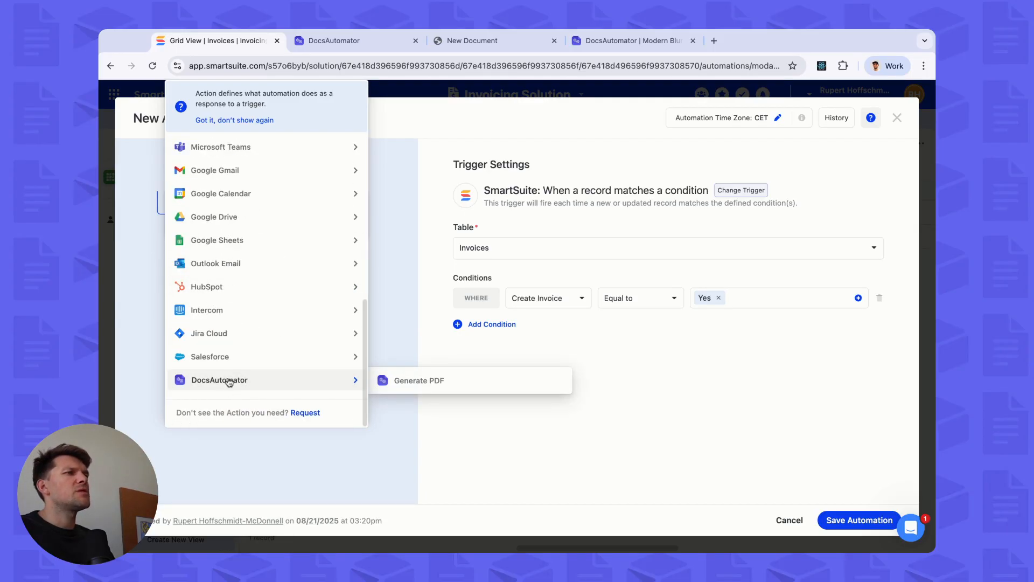
click(377, 385)
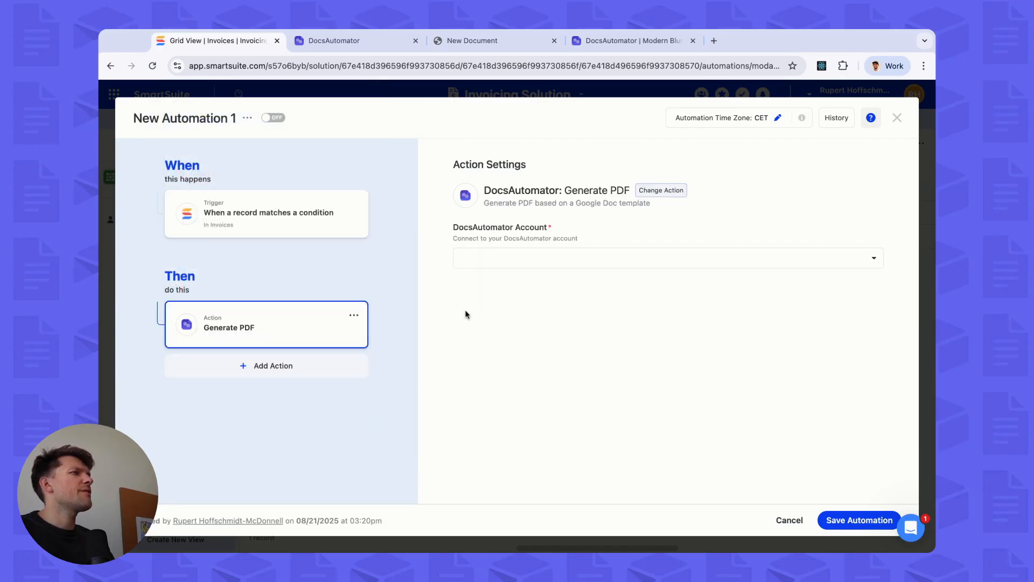
Step: Start adding a new DocsAutomator credential and copy the API key from the DocsAutomator Main workspace settings in DocsAutomator
click(511, 269)
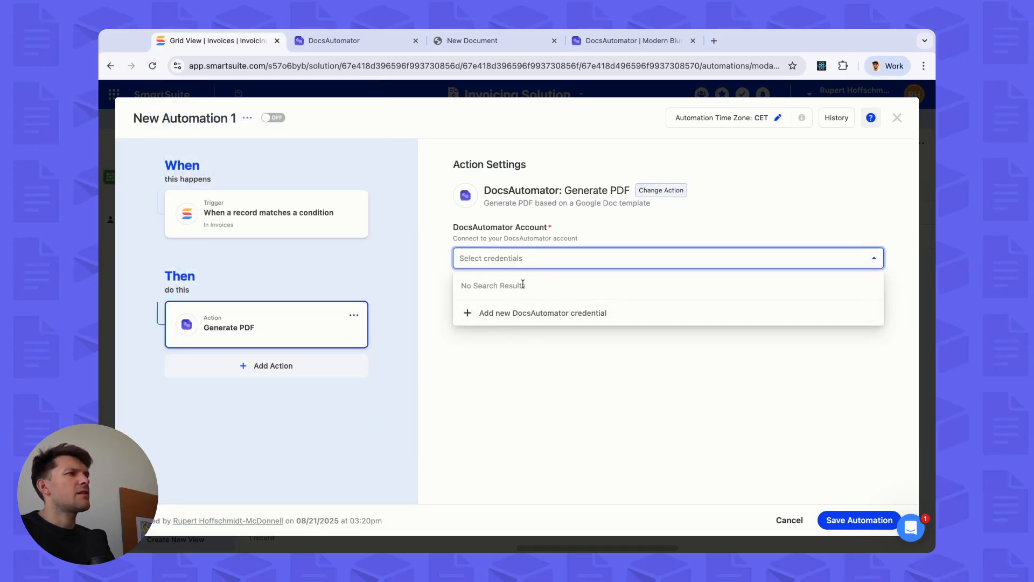
click(515, 320)
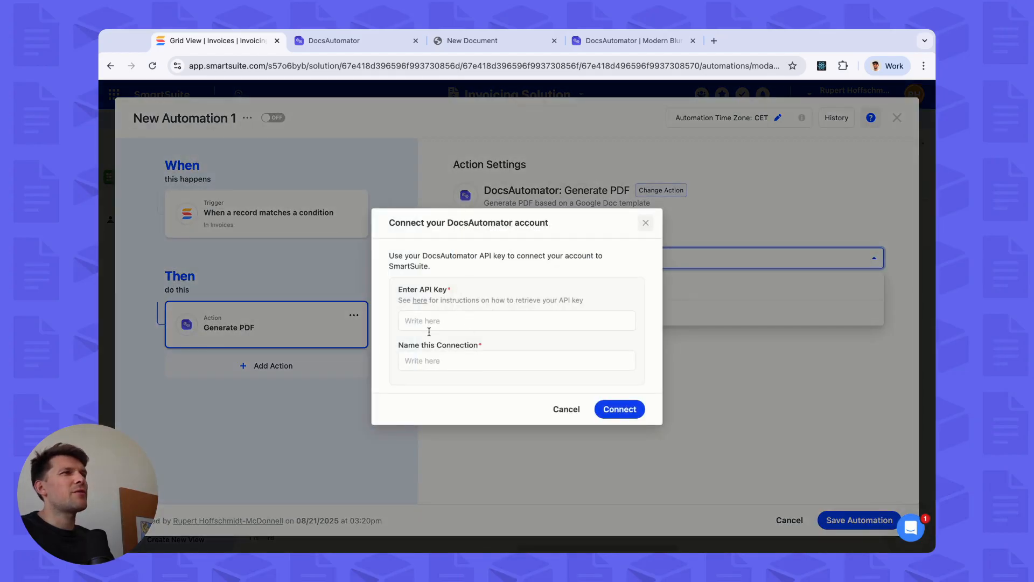
click(333, 40)
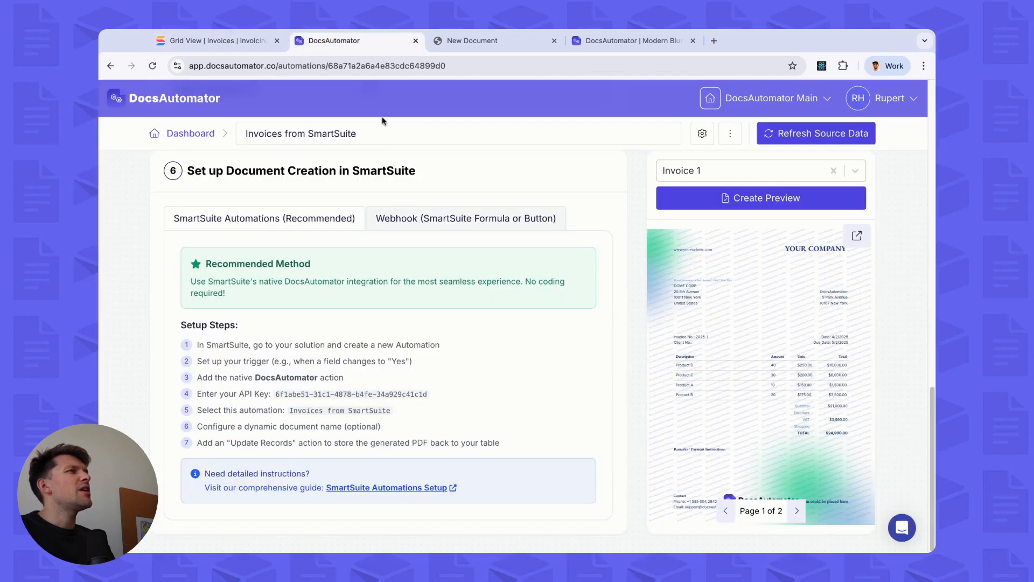
drag(275, 394, 434, 398)
click(766, 100)
click(732, 181)
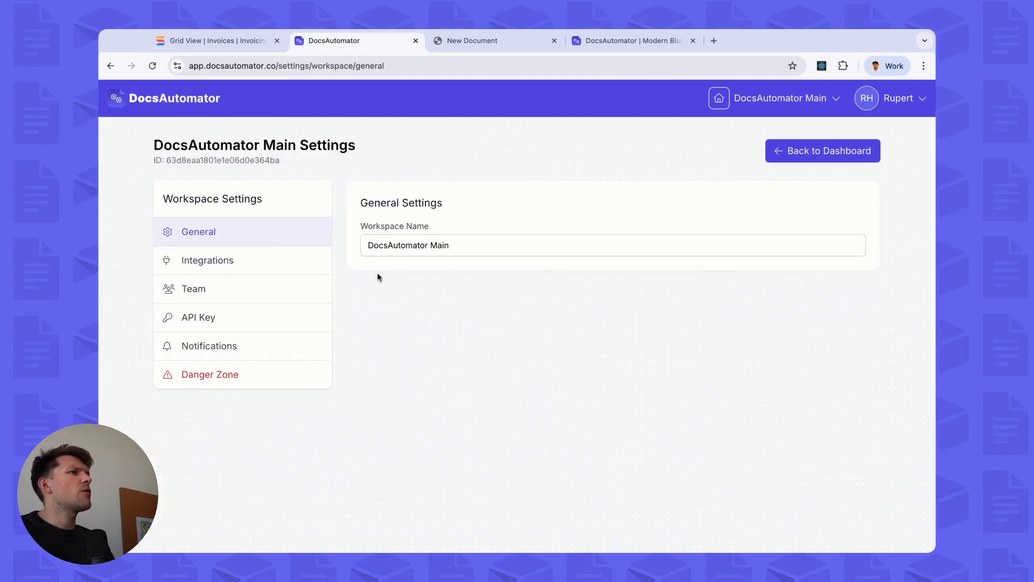
click(186, 316)
click(684, 290)
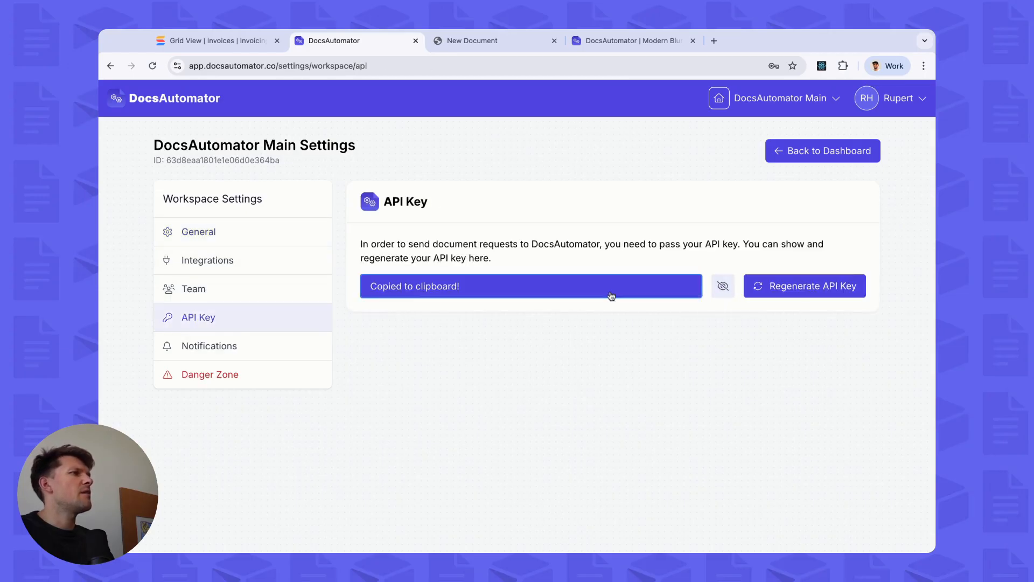
Step: Switch back to SmartSuite, paste the API key, name the connection DocsAutomator Main and connect the account
click(219, 47)
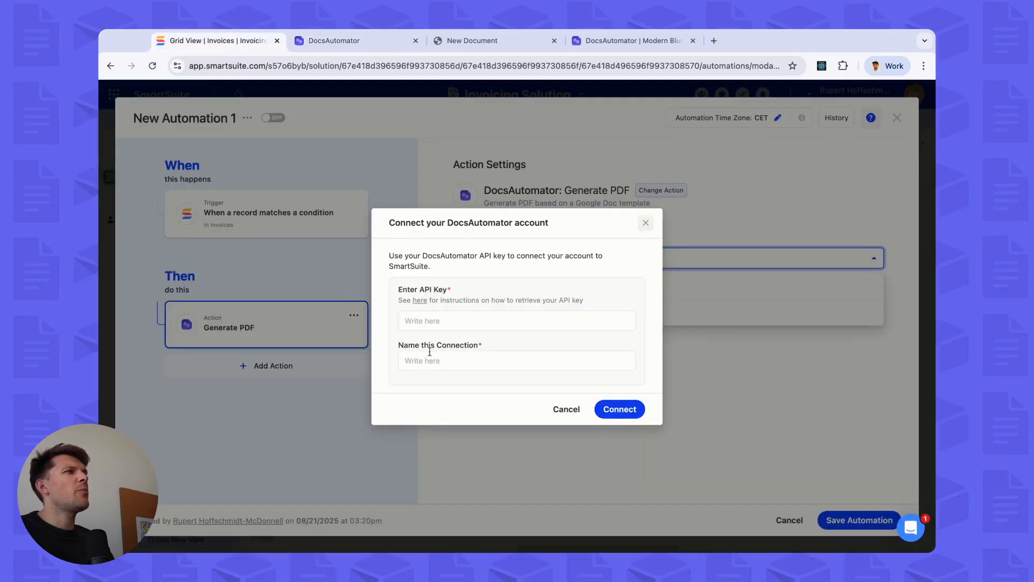
click(436, 319)
key(super+v)
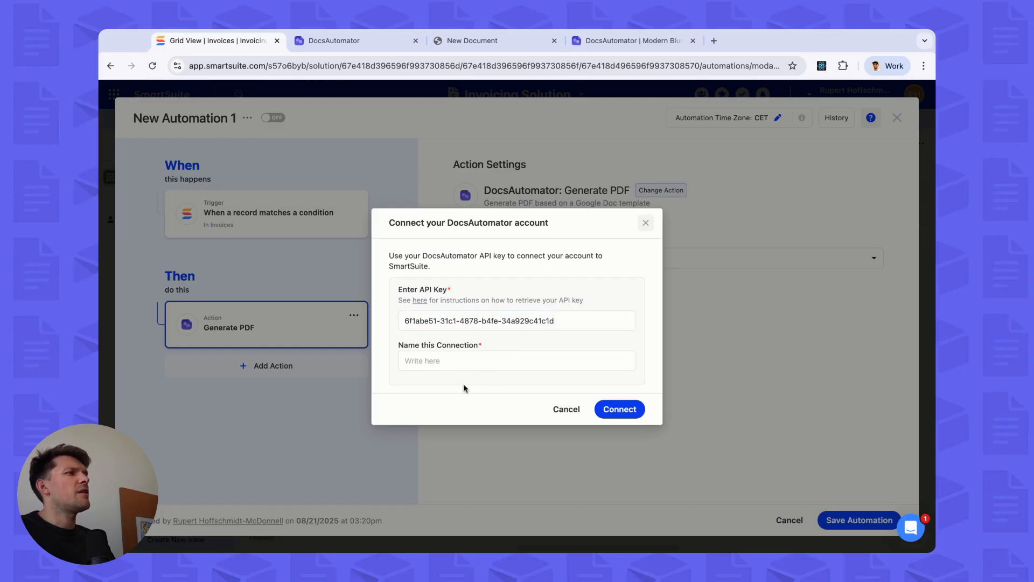
click(526, 359)
text(DocsAutomator Main)
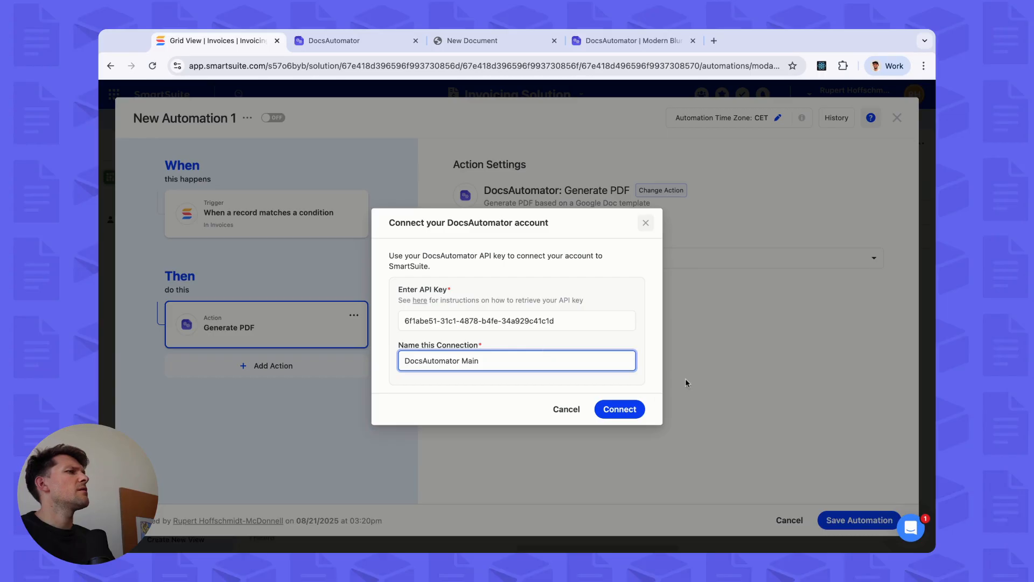
click(615, 410)
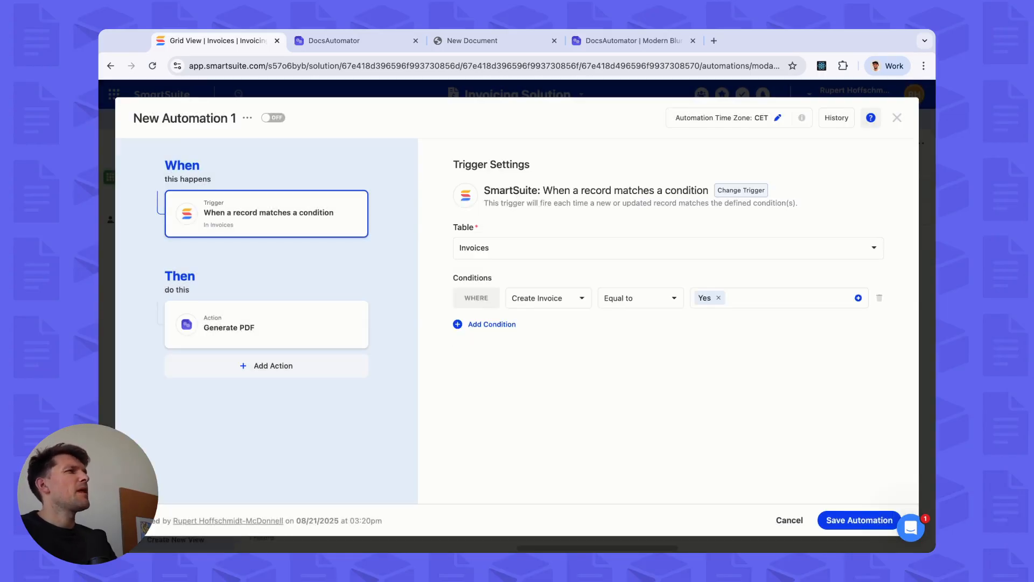
Step: Configure the Generate PDF action with the DocsAutomator Main account and the Invoices from SmartSuite automation
click(295, 335)
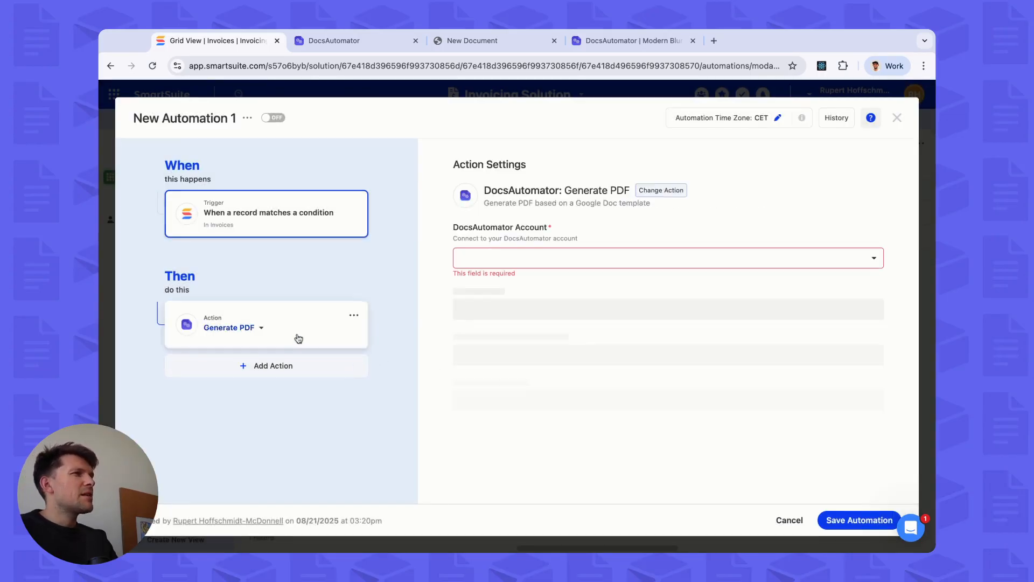
click(535, 261)
click(536, 286)
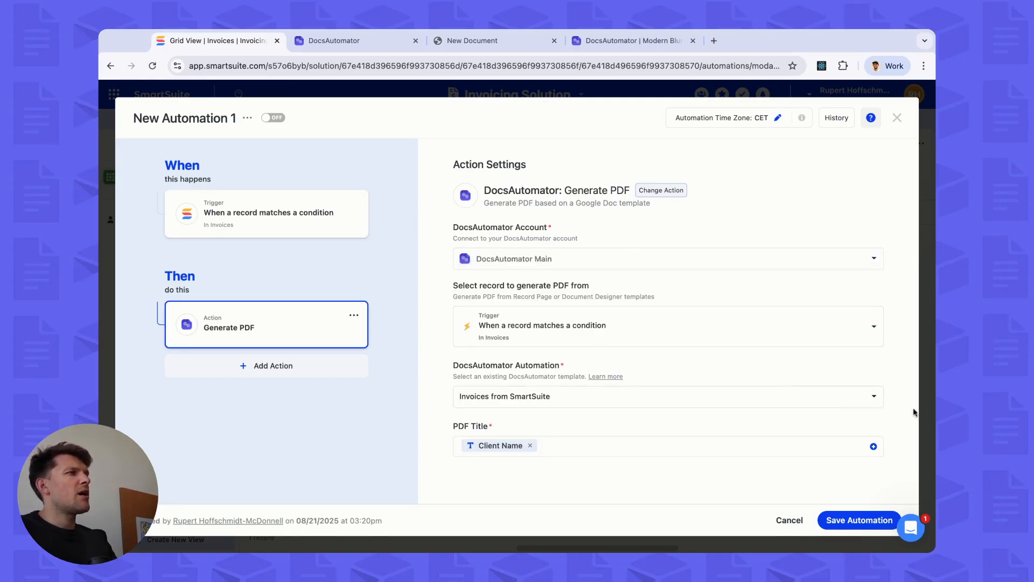
click(653, 393)
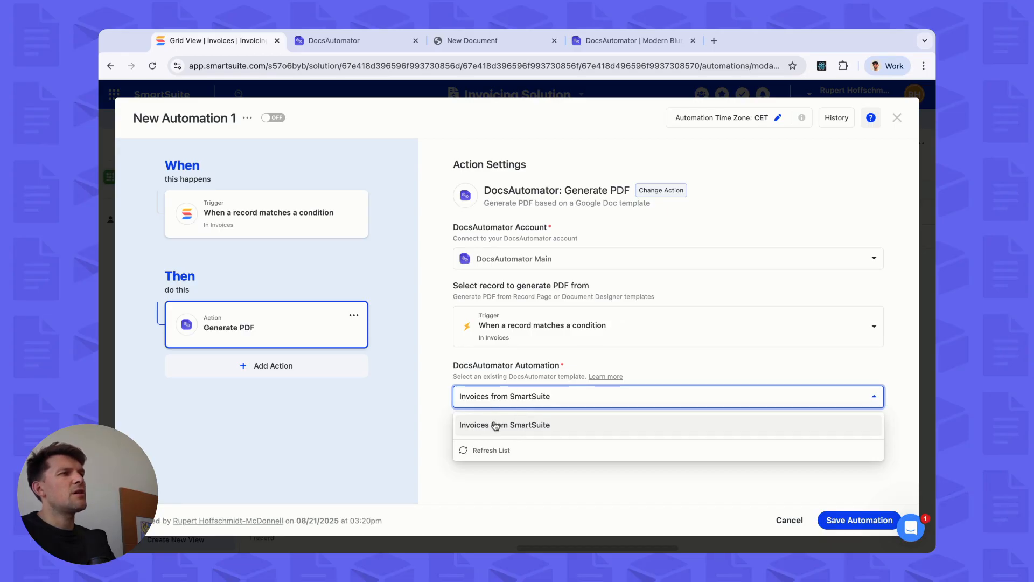
click(505, 426)
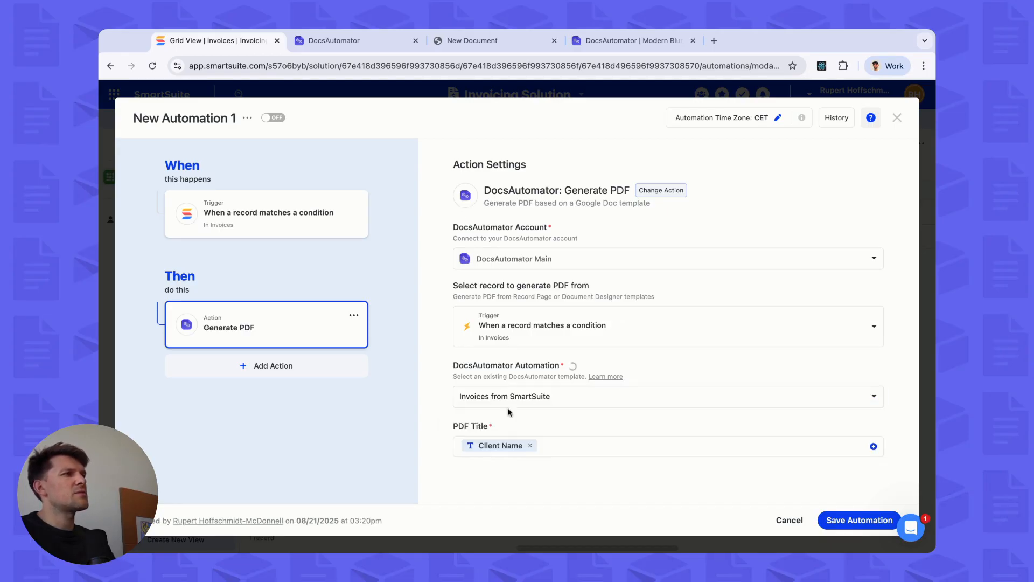
Step: Check the automation's name in DocsAutomator, return to SmartSuite and reselect Invoices from SmartSuite in the Generate PDF action
click(356, 42)
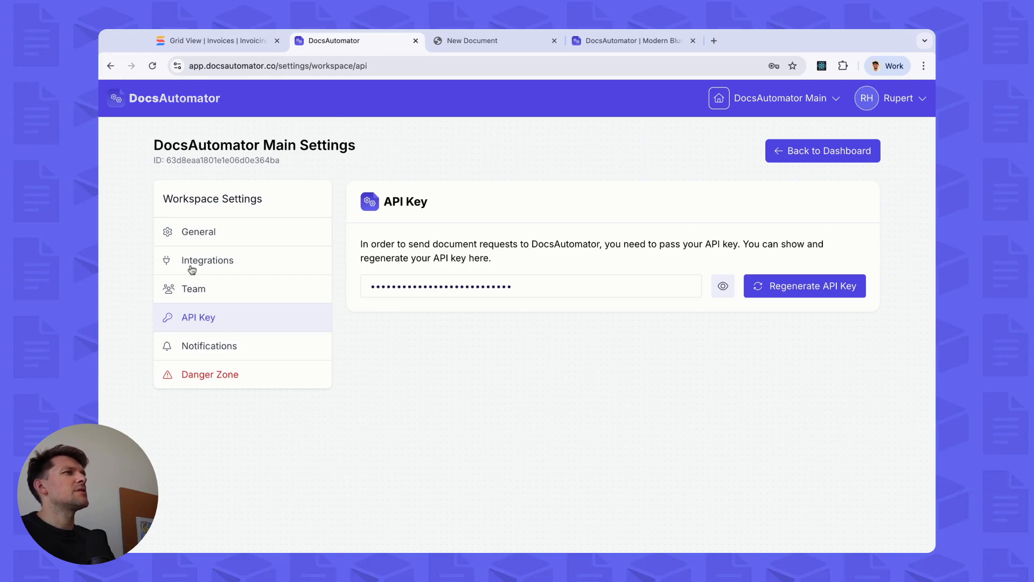
click(111, 66)
click(112, 66)
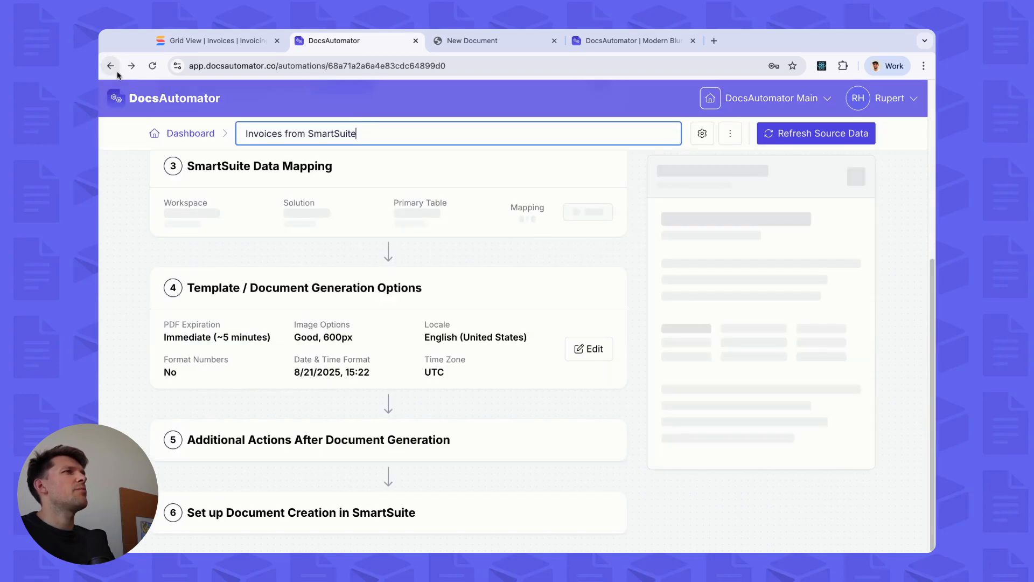
triple_click(294, 133)
scroll(295, 150, down, 5)
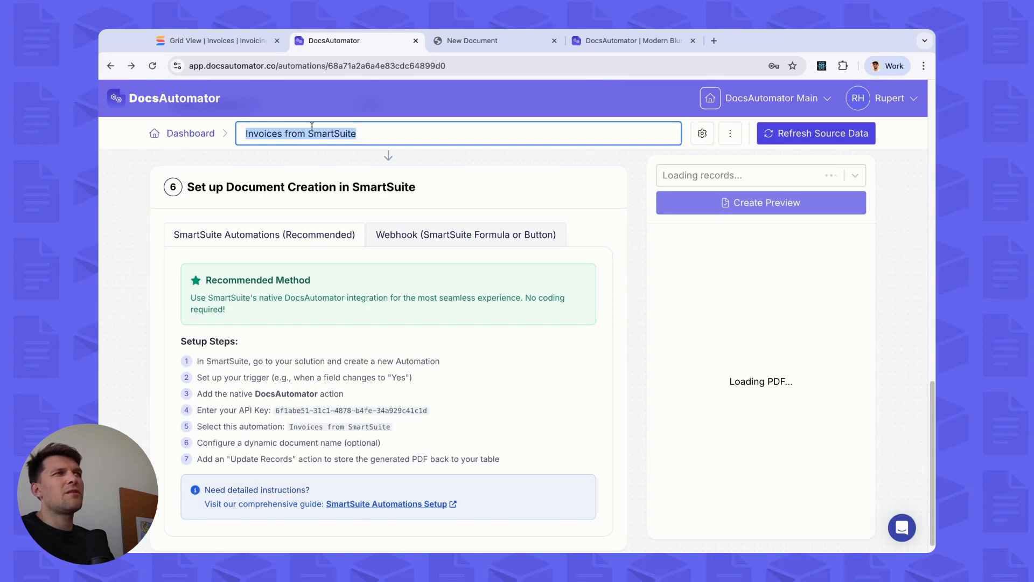
click(232, 39)
click(506, 399)
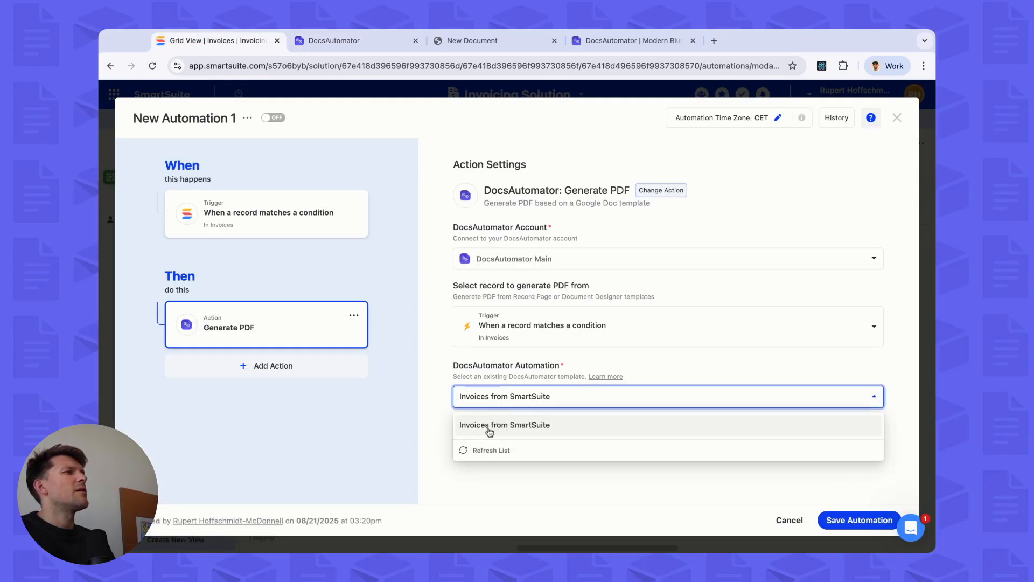
click(500, 429)
Step: Set the PDF title to the trigger record's Client Name field
click(725, 444)
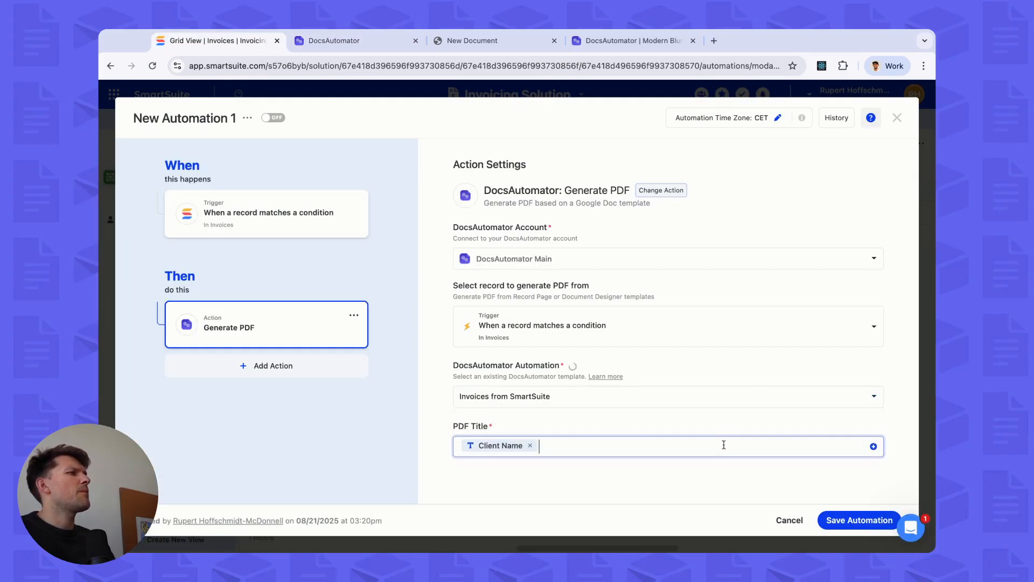
click(874, 447)
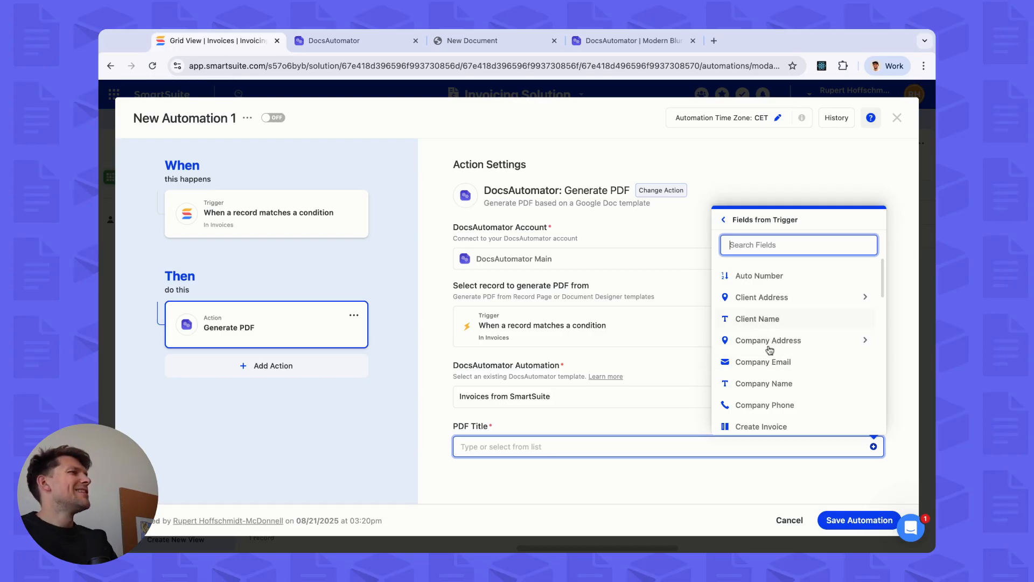
click(770, 323)
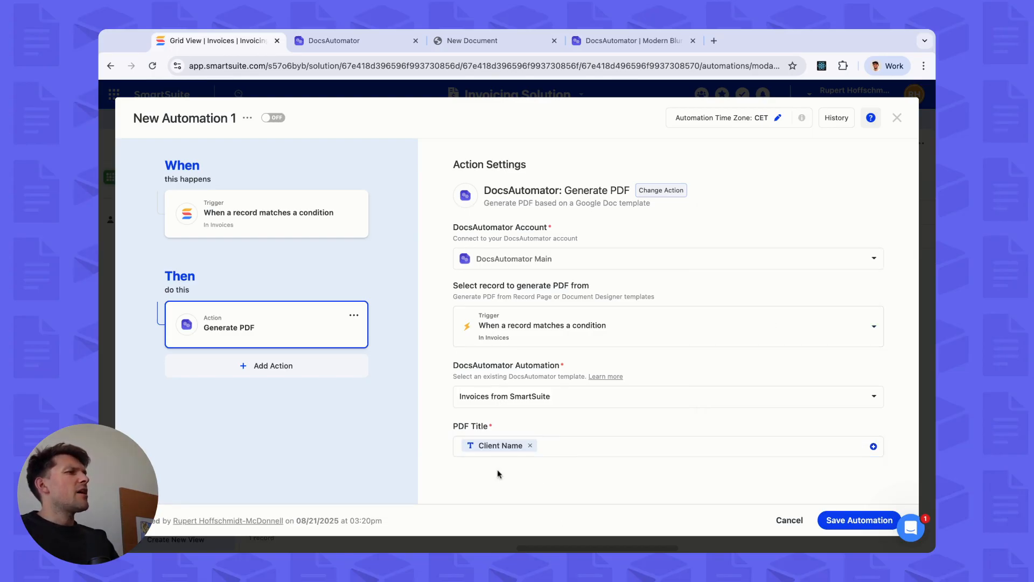
click(562, 453)
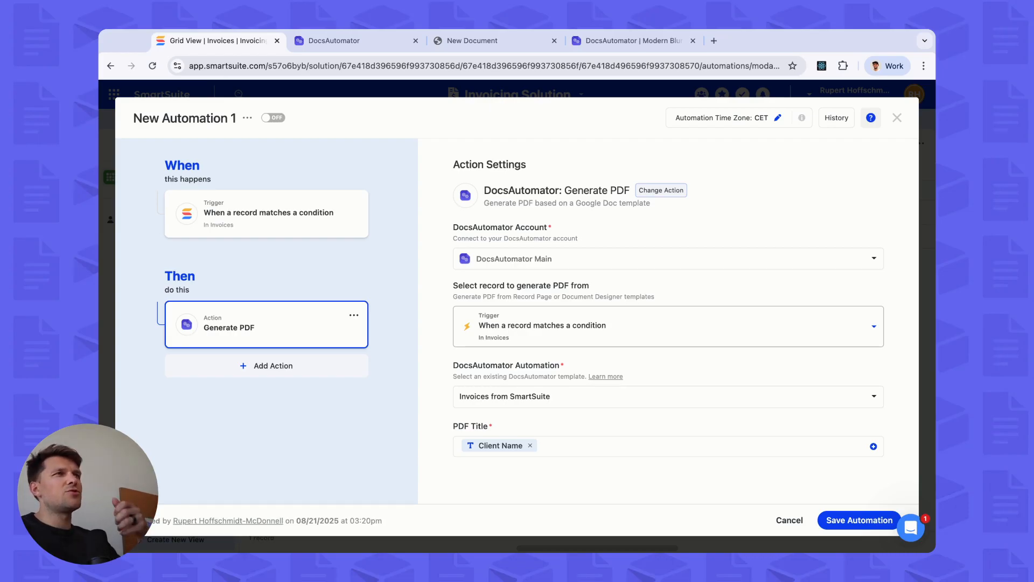
Step: Look over the additional actions and generation options in DocsAutomator, return to SmartSuite and add an Update records action
click(345, 42)
scroll(327, 312, up, 10)
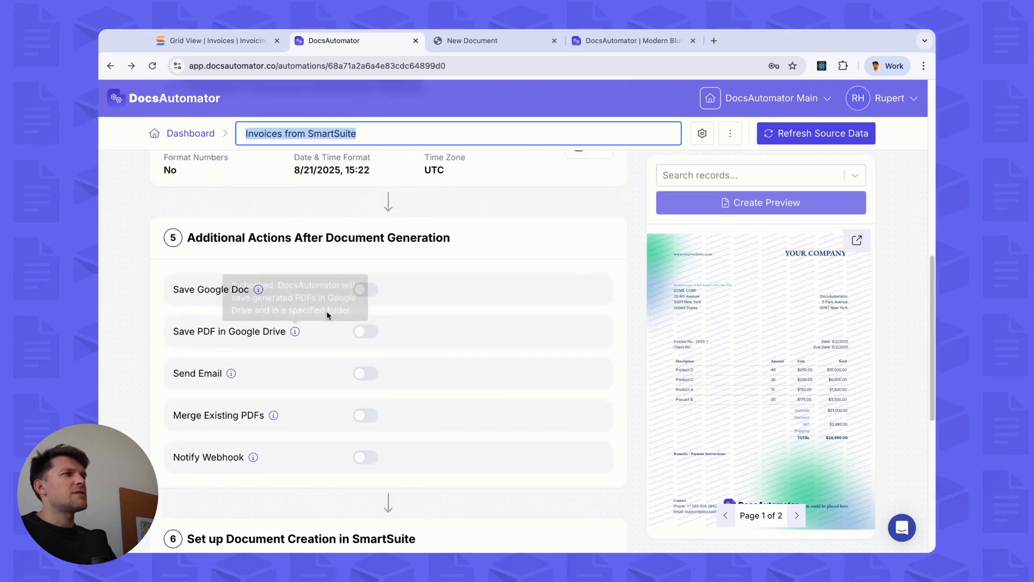
scroll(240, 249, up, 1)
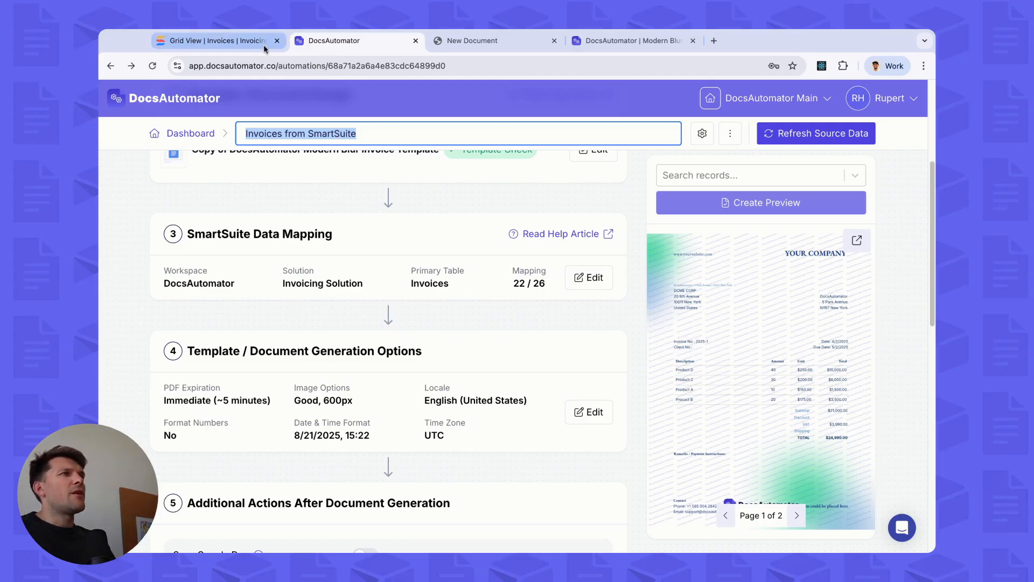
click(237, 44)
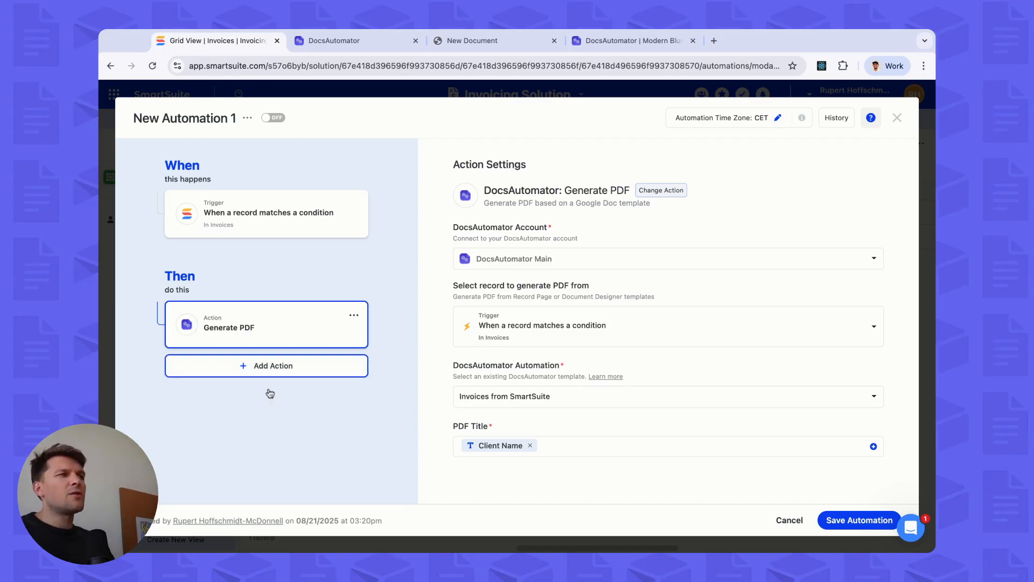
click(267, 366)
click(244, 231)
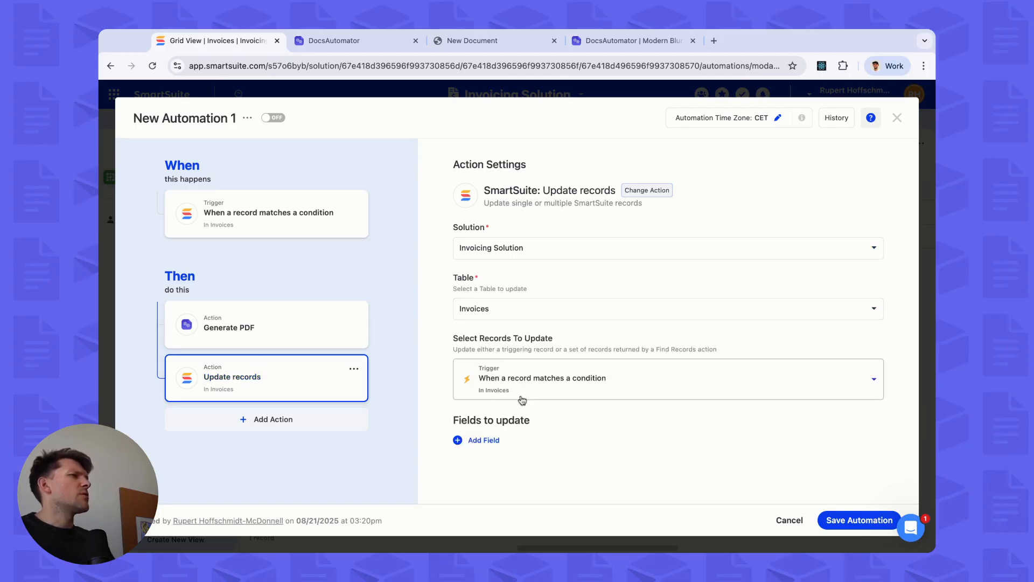
Step: Replace the Invoice PDF field's value with the Exported Pdf from the Generate PDF action, and save the automation switched on
click(484, 439)
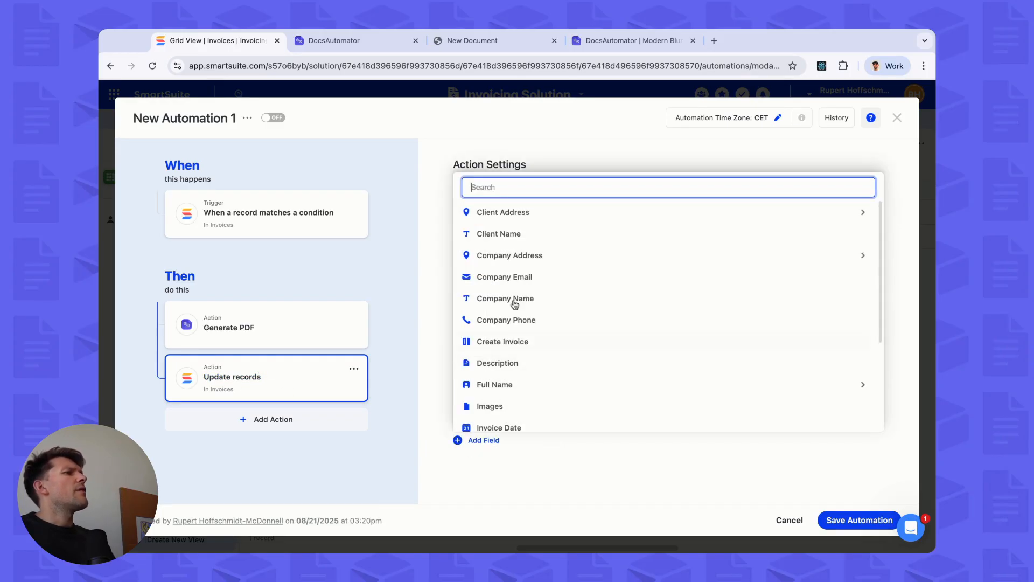
text(pdf)
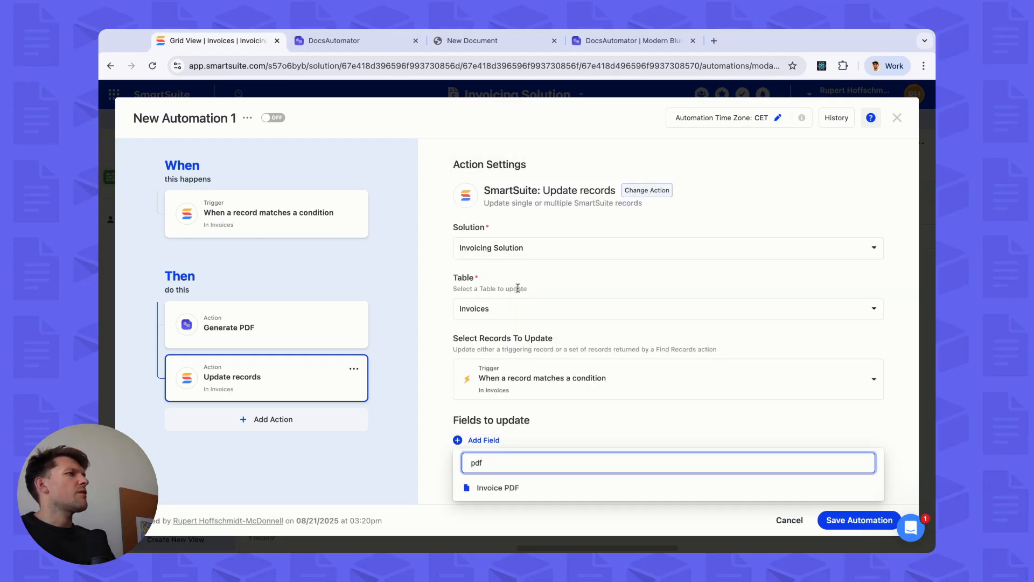
click(516, 485)
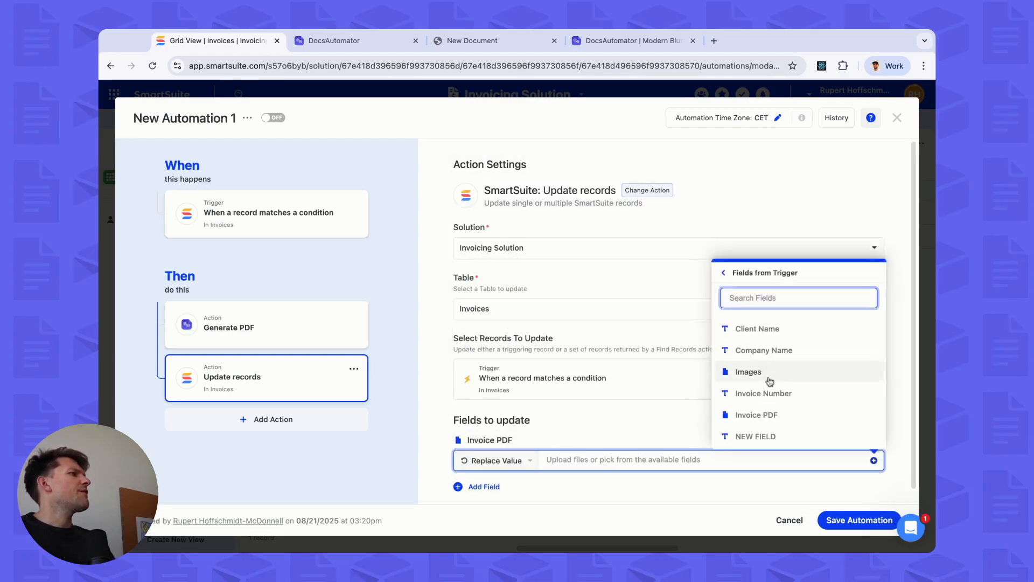
click(725, 272)
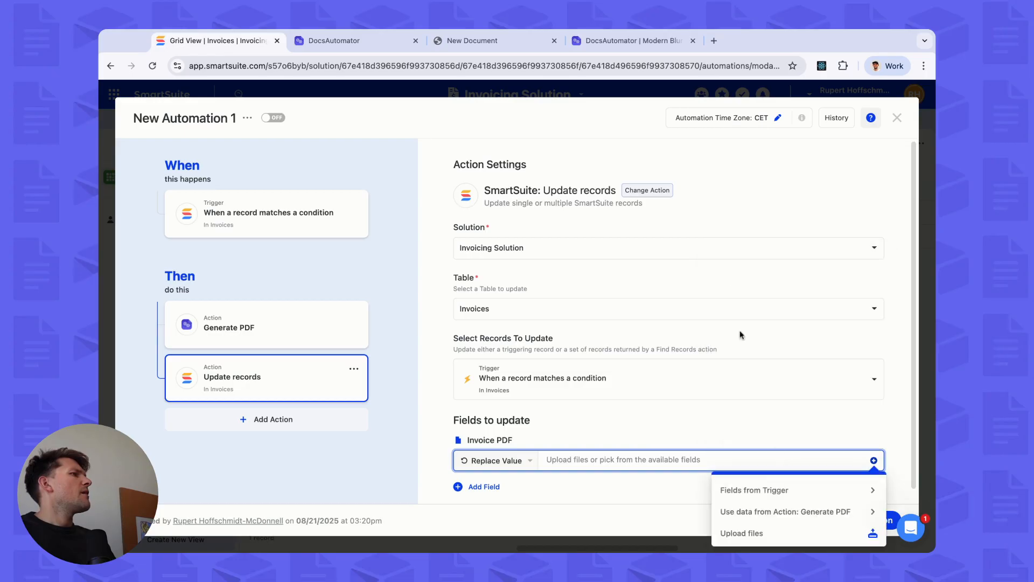
click(788, 513)
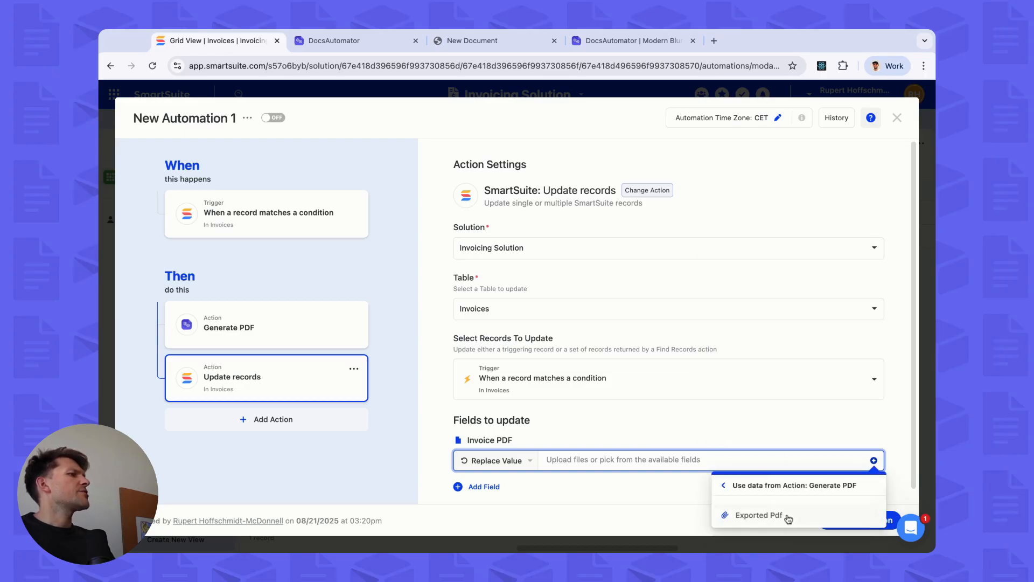
click(749, 516)
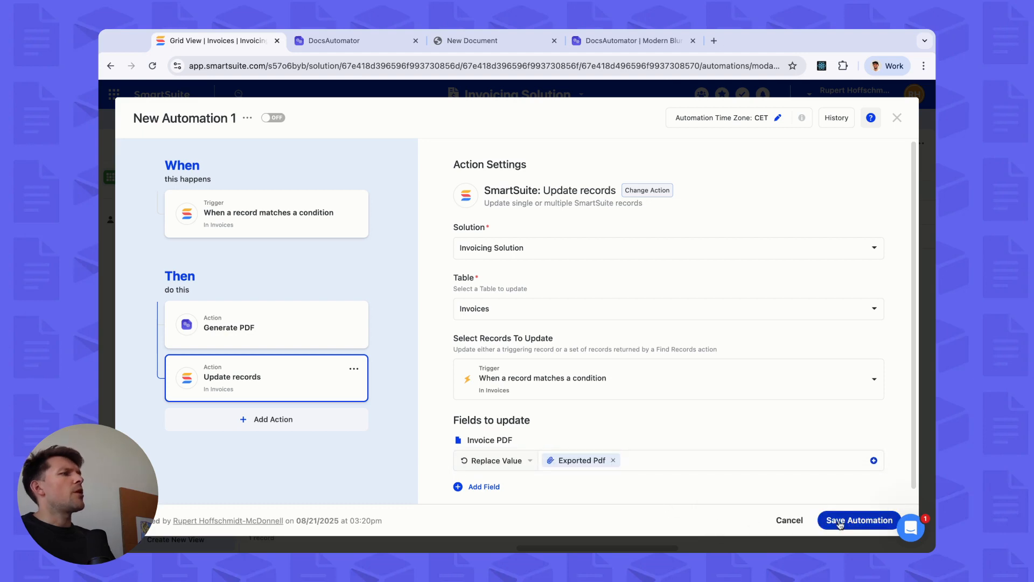
click(840, 521)
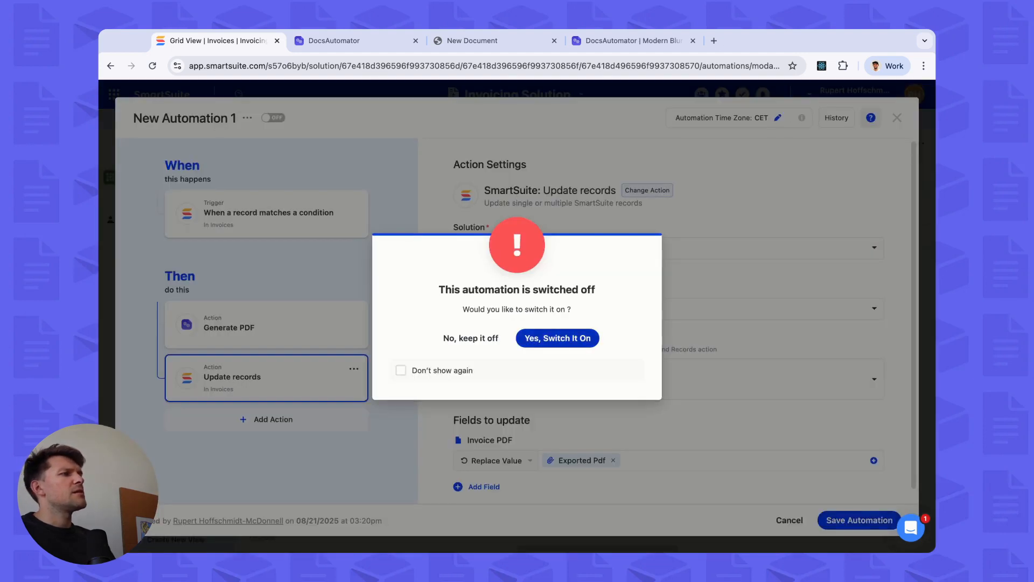
click(570, 344)
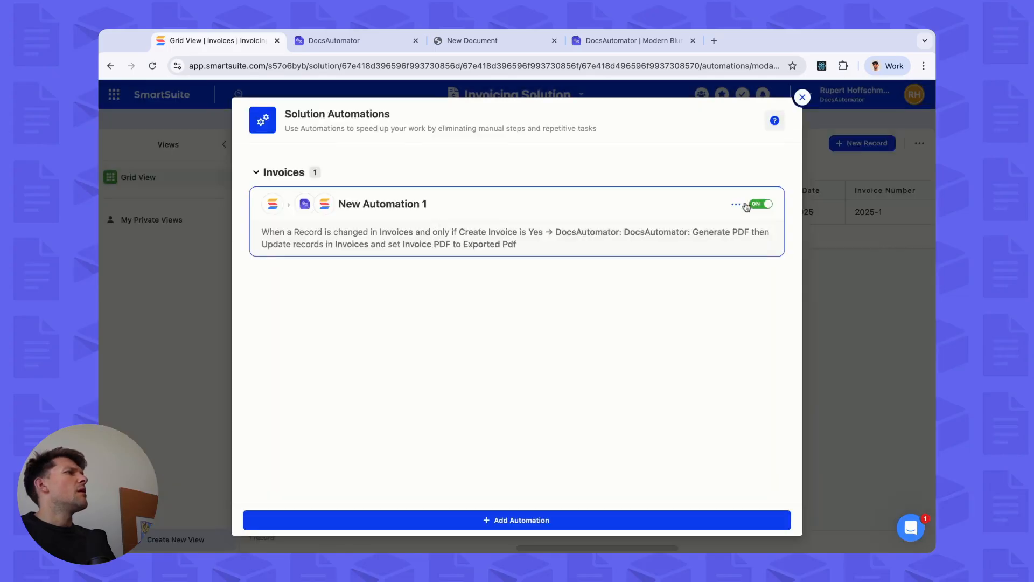
Step: Rename the invoice automation as Generate Invoices, save it and return to the Invoices grid
click(736, 205)
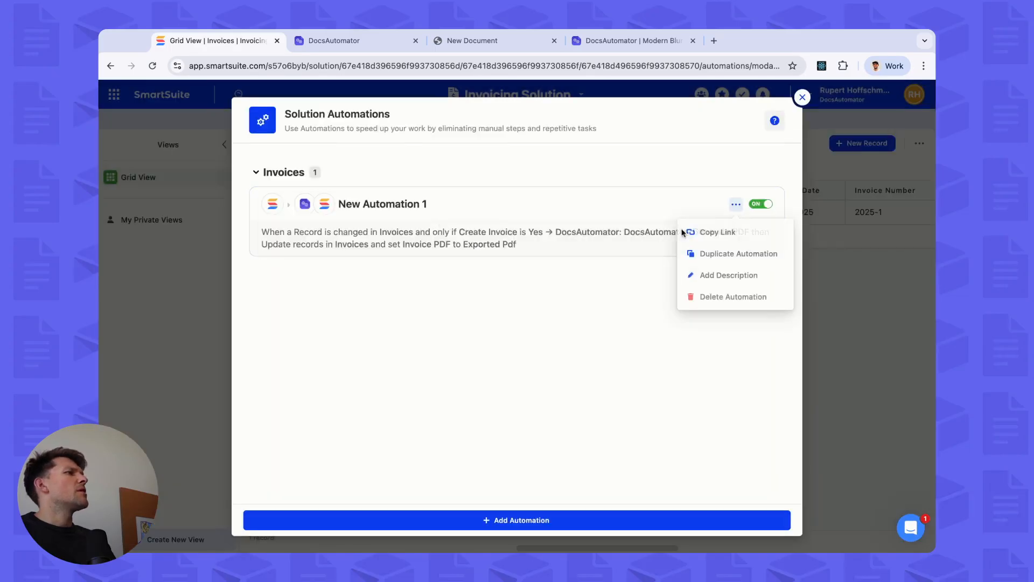
click(725, 276)
click(736, 204)
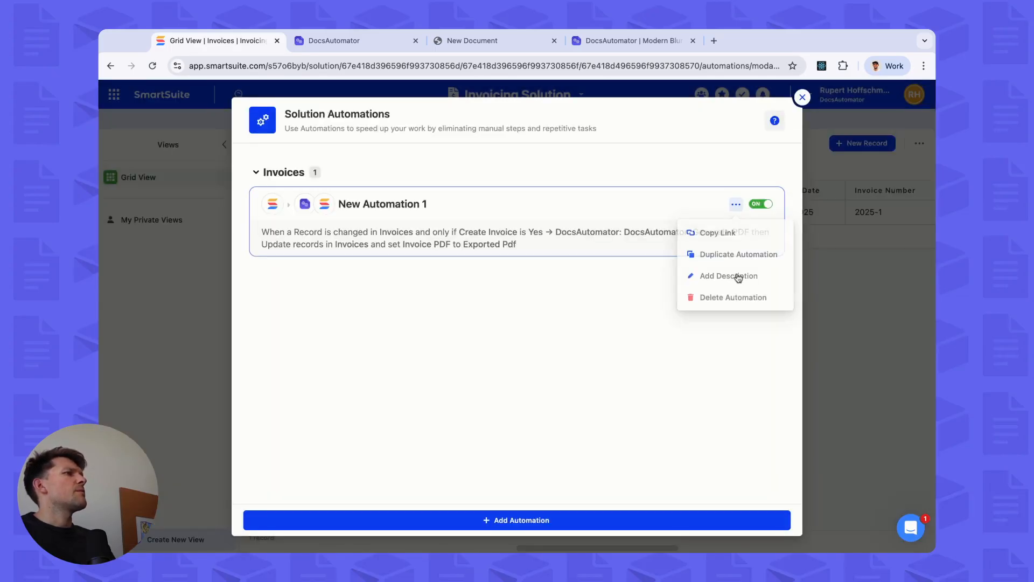
click(380, 203)
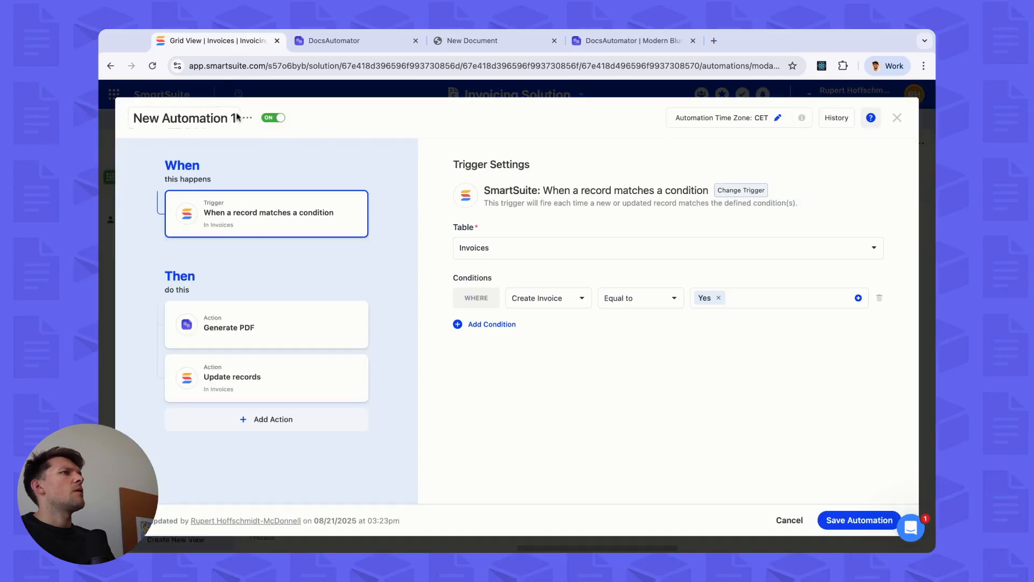
triple_click(190, 118)
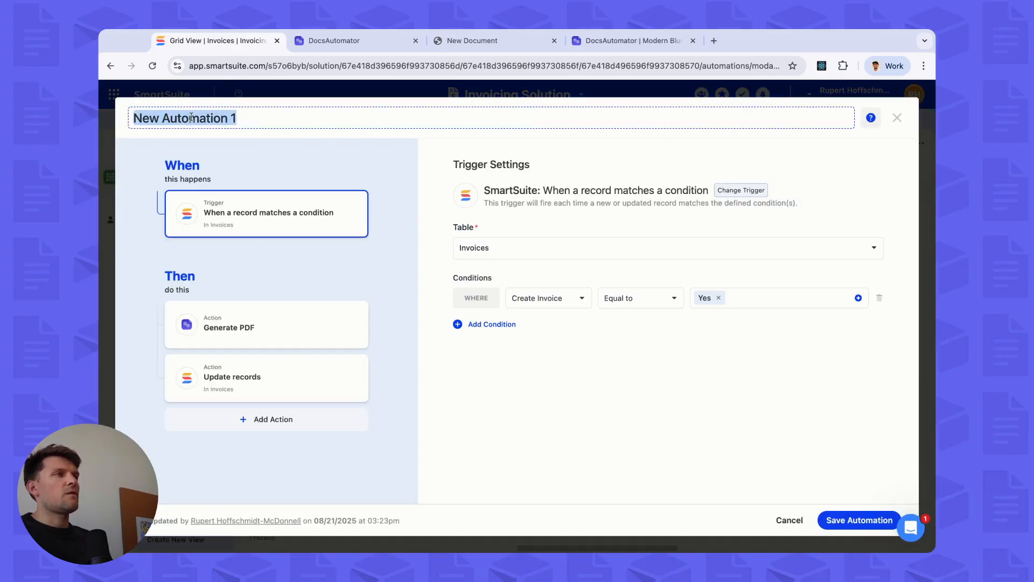
text(Generate Invoi)
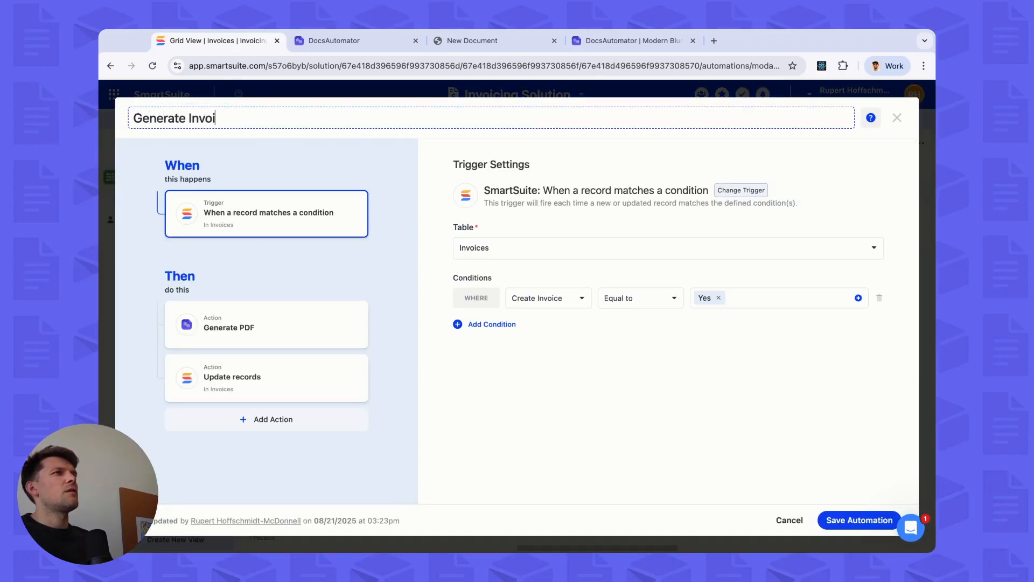
text(ces)
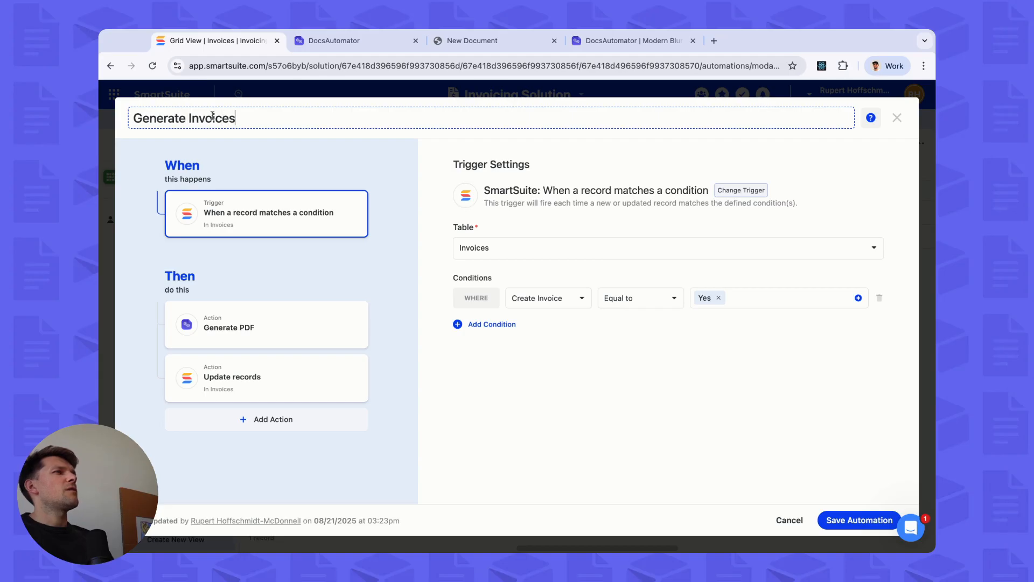
click(858, 518)
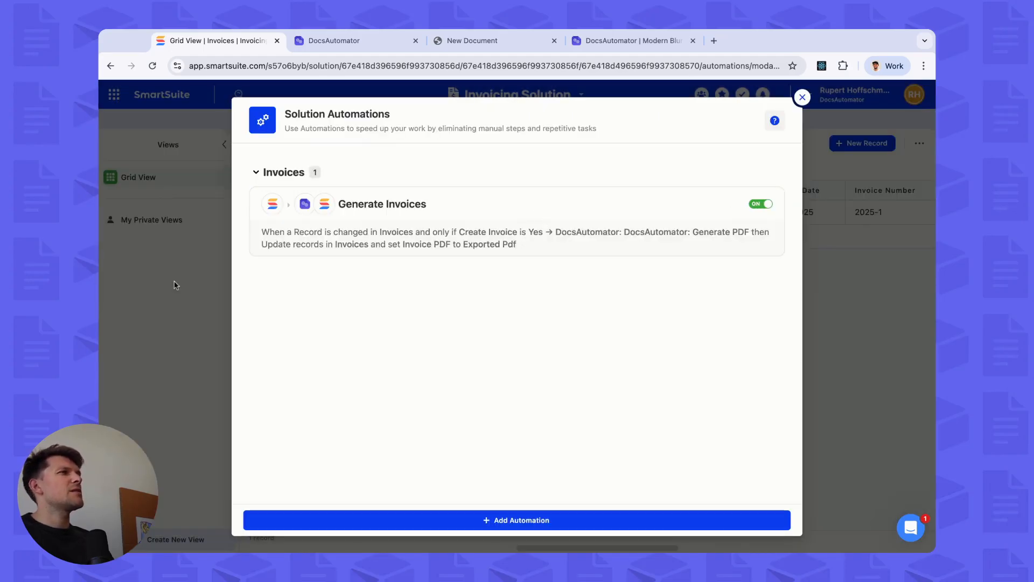
click(802, 97)
Step: Clear the displayed fields of the Invoices grid down to Title and add the Create Invoice field
scroll(421, 199, right, 15)
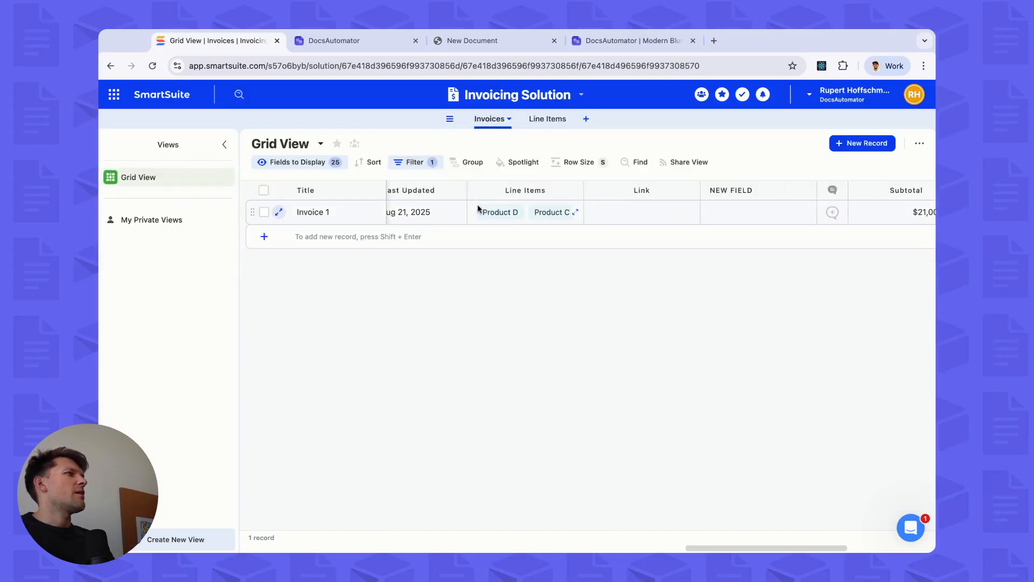
click(297, 161)
click(434, 458)
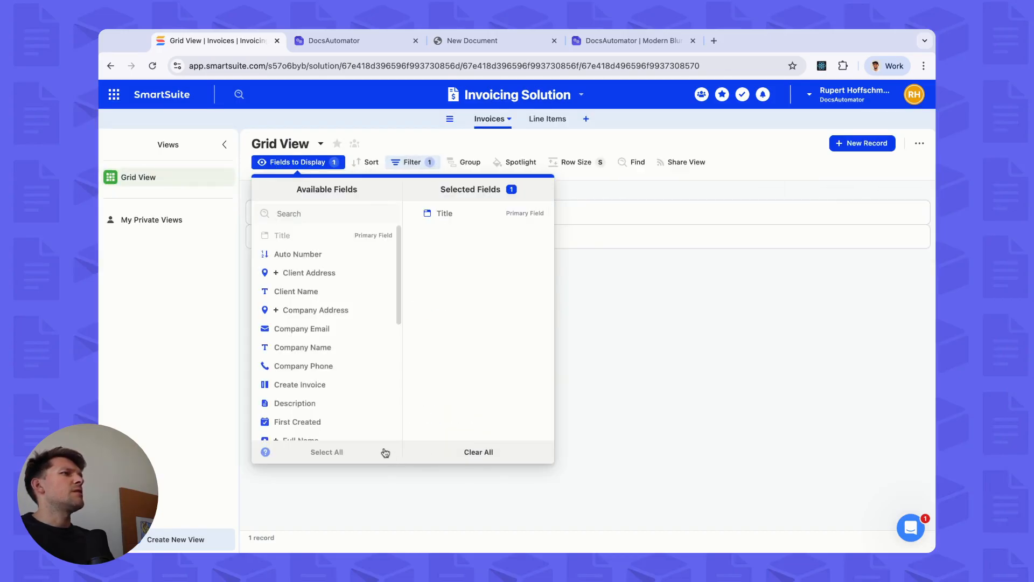
click(304, 215)
text(pd)
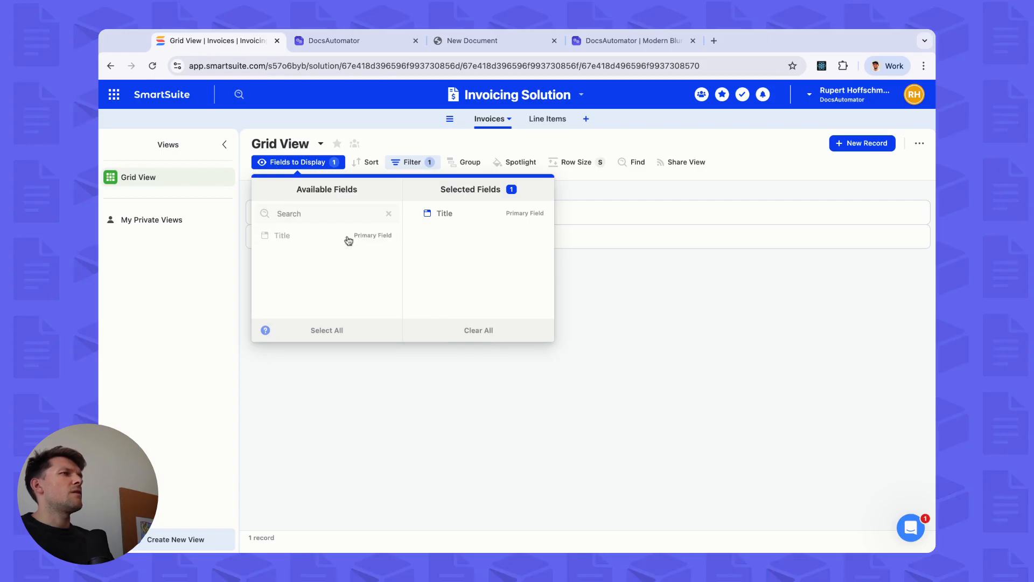
key(BackSpace)
key(BackSpace)
text(crea)
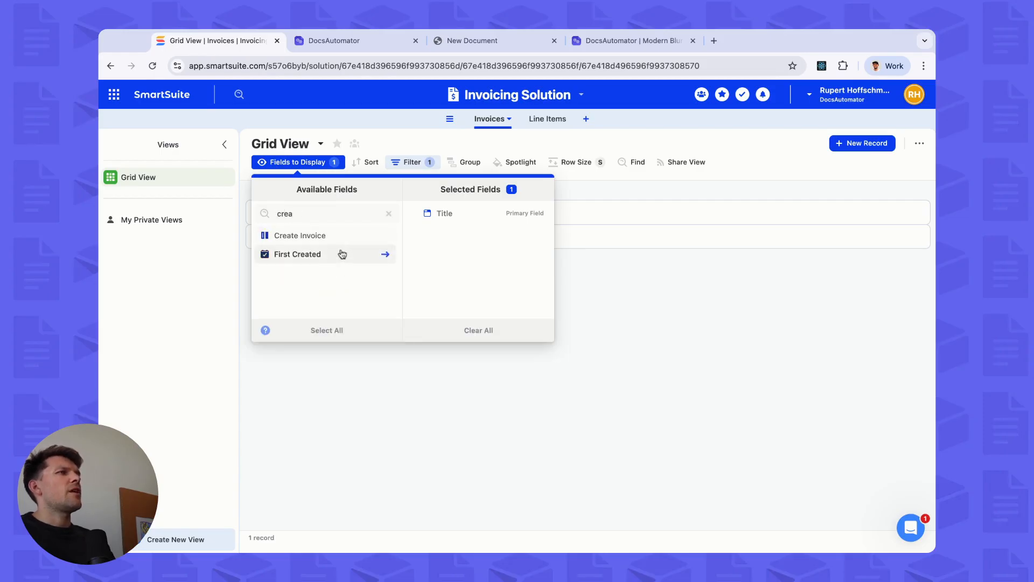
click(318, 234)
Step: Add the Invoice PDF field to the displayed fields and set Create Invoice to Yes for Invoice 1
double_click(305, 214)
key(BackSpace)
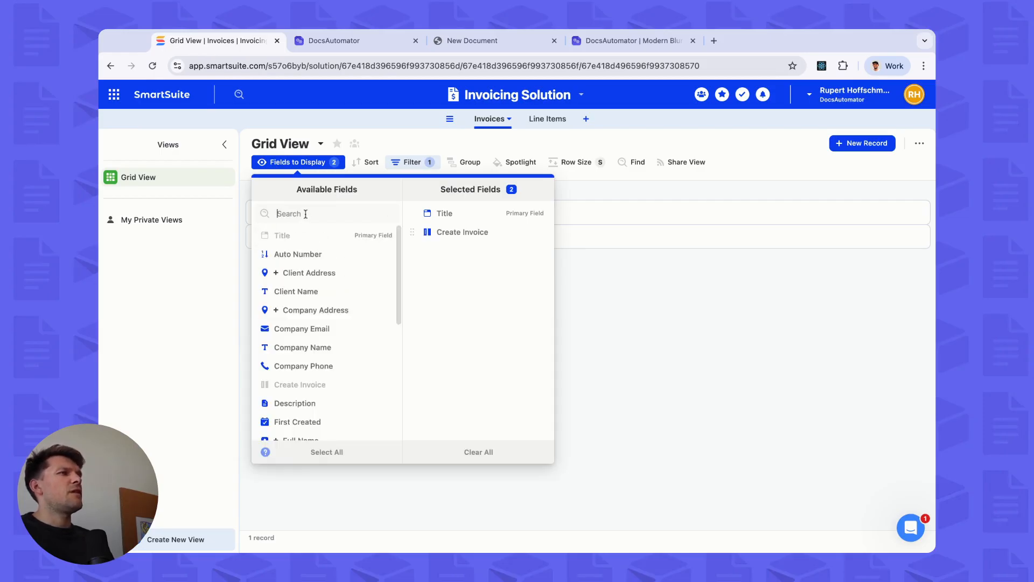
text(invoice)
click(329, 311)
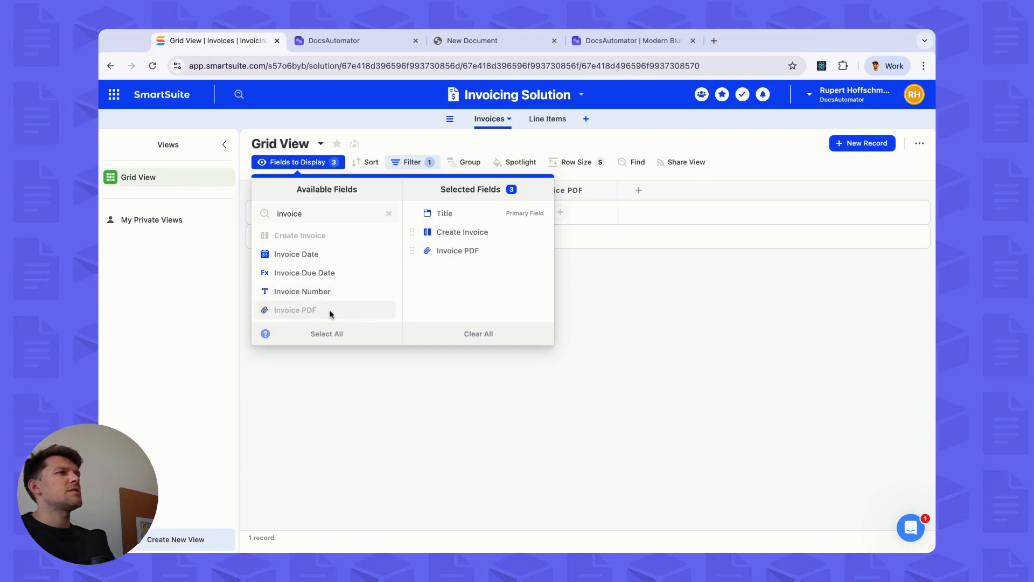
click(584, 212)
click(455, 221)
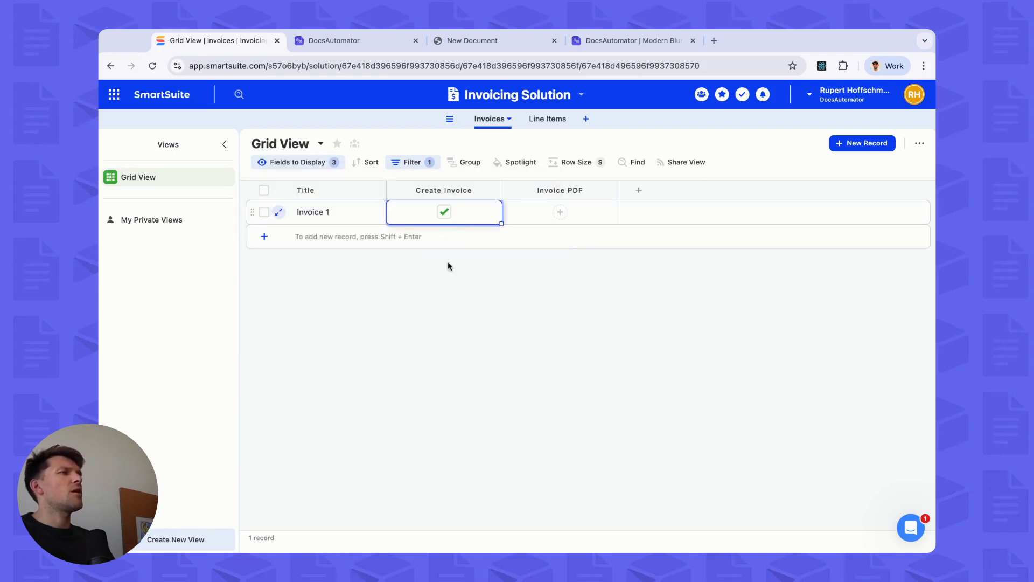
Step: Switch to DocsAutomator, open the run history and refresh it to look for the new run, checking Invoice 1 in SmartSuite in between
click(381, 45)
click(154, 101)
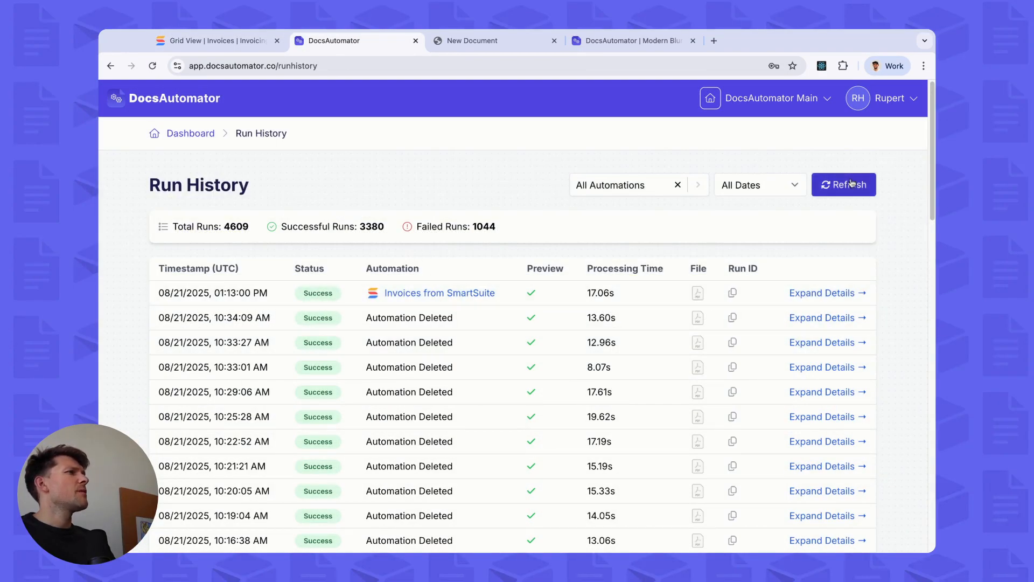
click(850, 185)
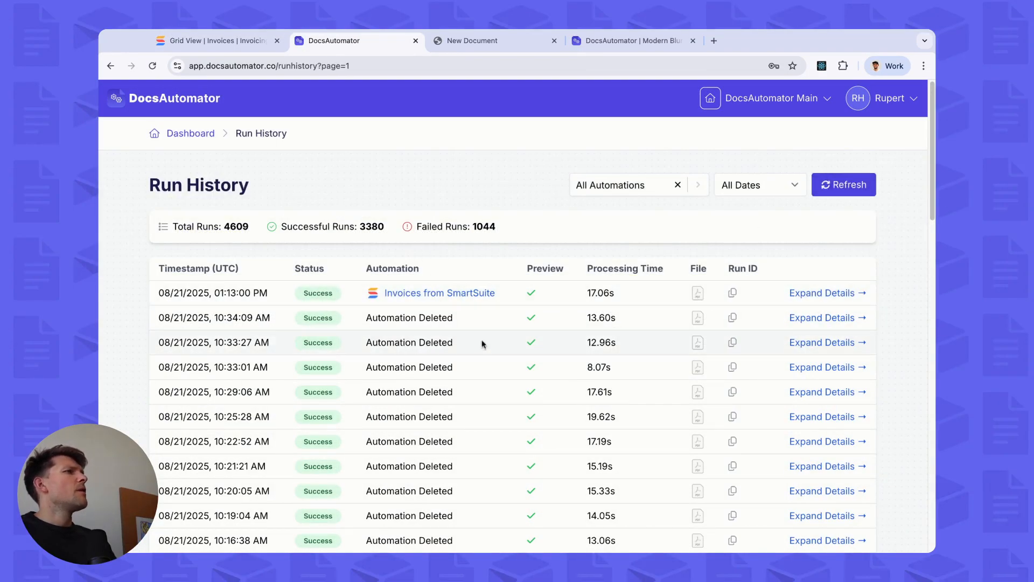
click(861, 179)
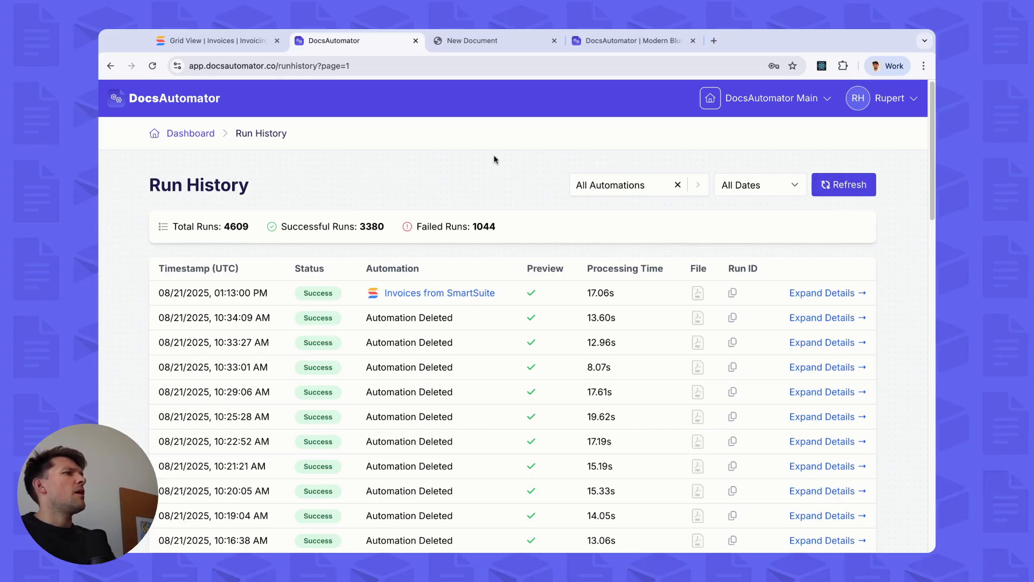
click(216, 41)
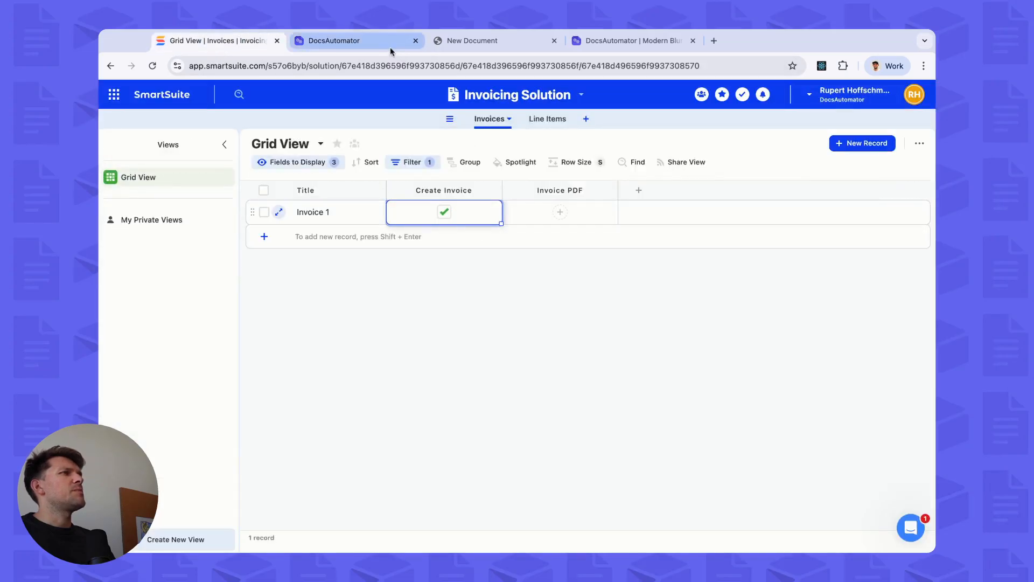
click(388, 43)
click(857, 188)
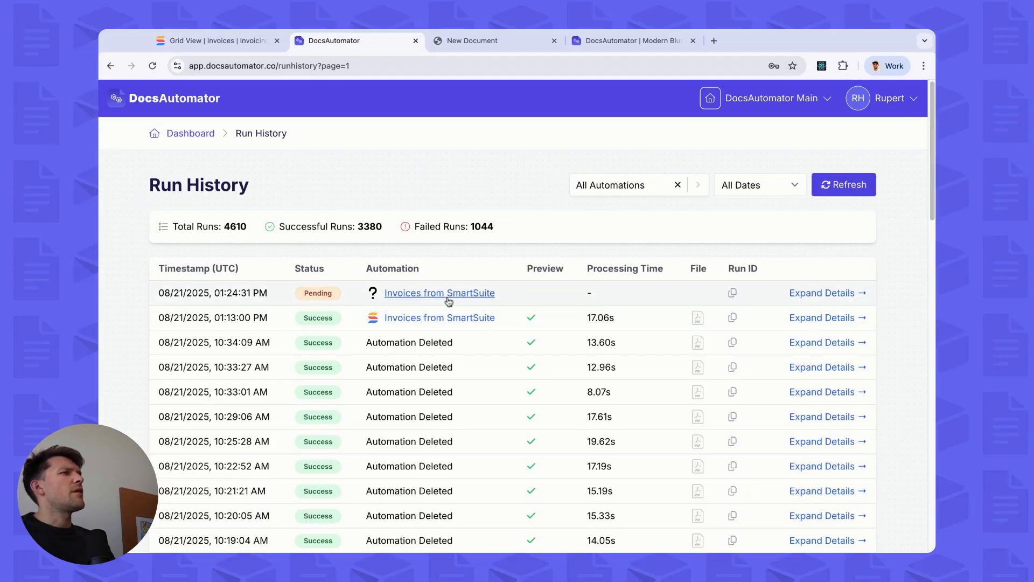
Step: Check the status of the newest Invoices from SmartSuite run, refreshing the run history and looking at Invoice 1 in SmartSuite in between
double_click(319, 293)
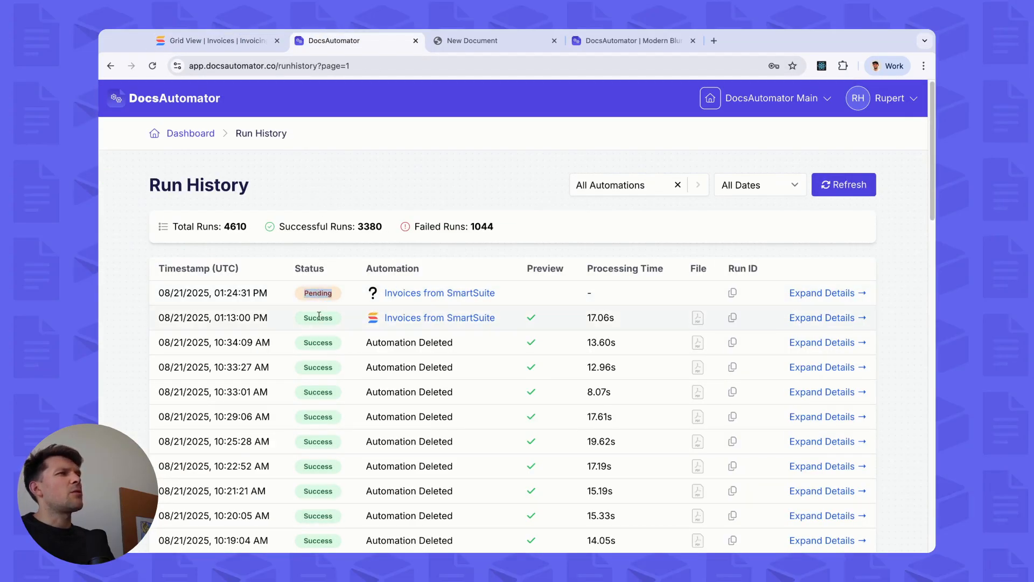
click(826, 195)
click(529, 235)
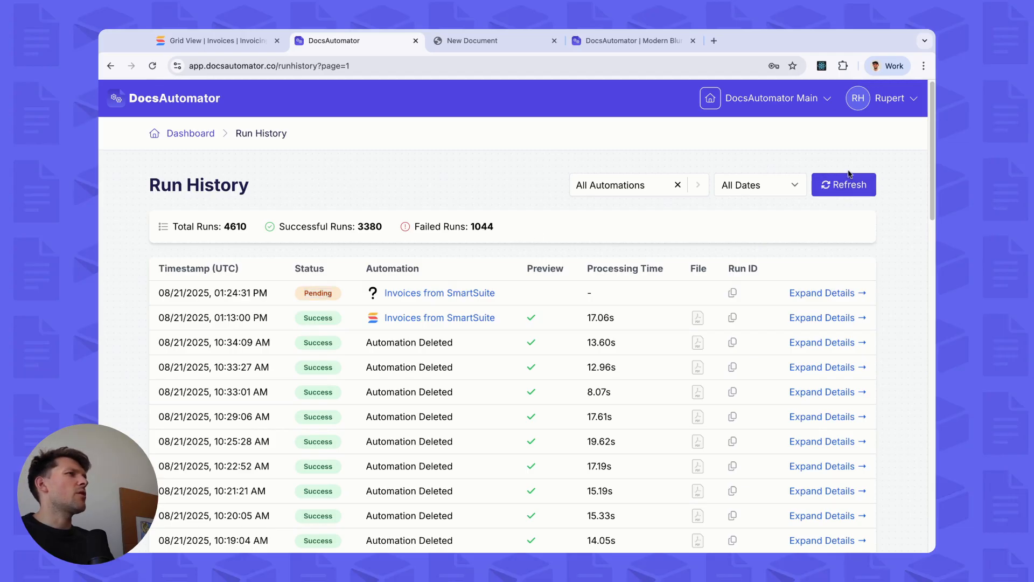
click(833, 188)
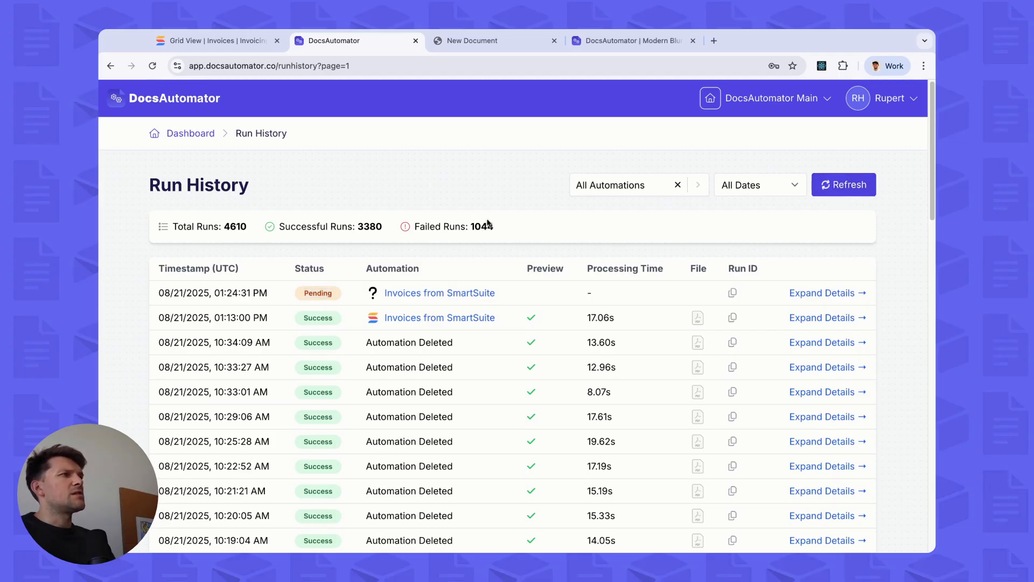
click(202, 46)
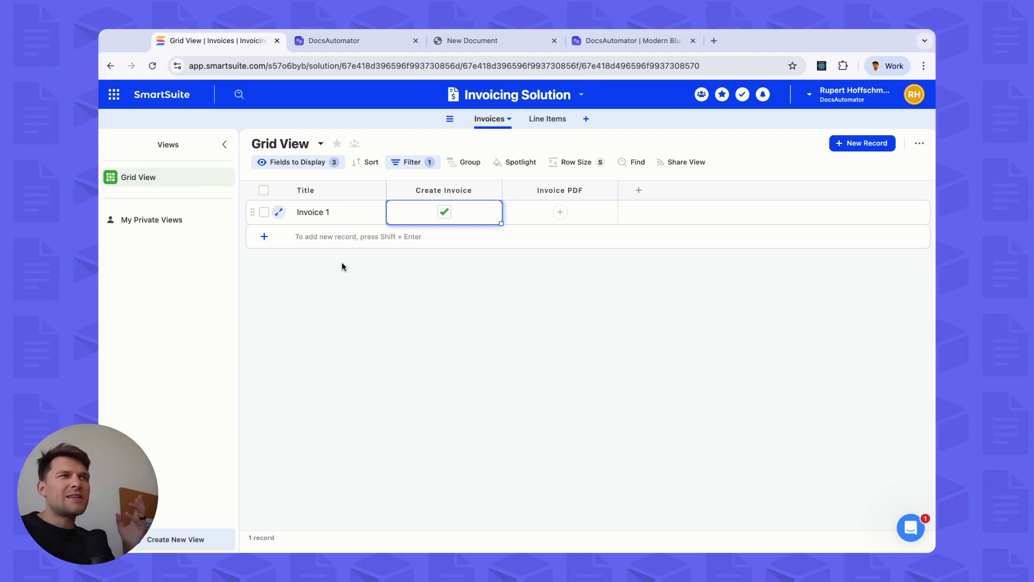
click(351, 35)
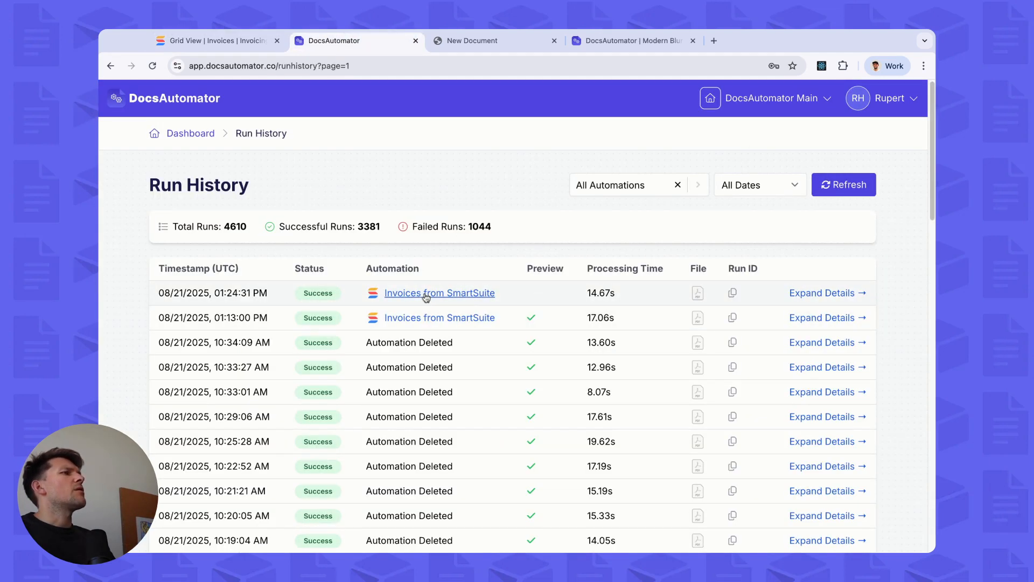
double_click(317, 293)
Step: Return to SmartSuite, review the PDF stored in Invoice 1's Invoice PDF field throughout its page, and close the preview
click(195, 40)
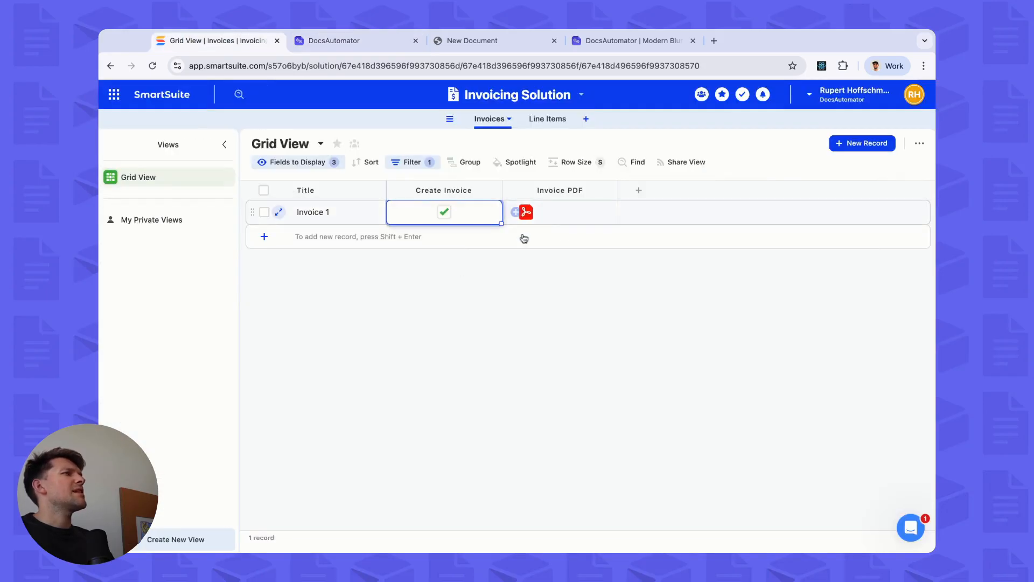
click(533, 212)
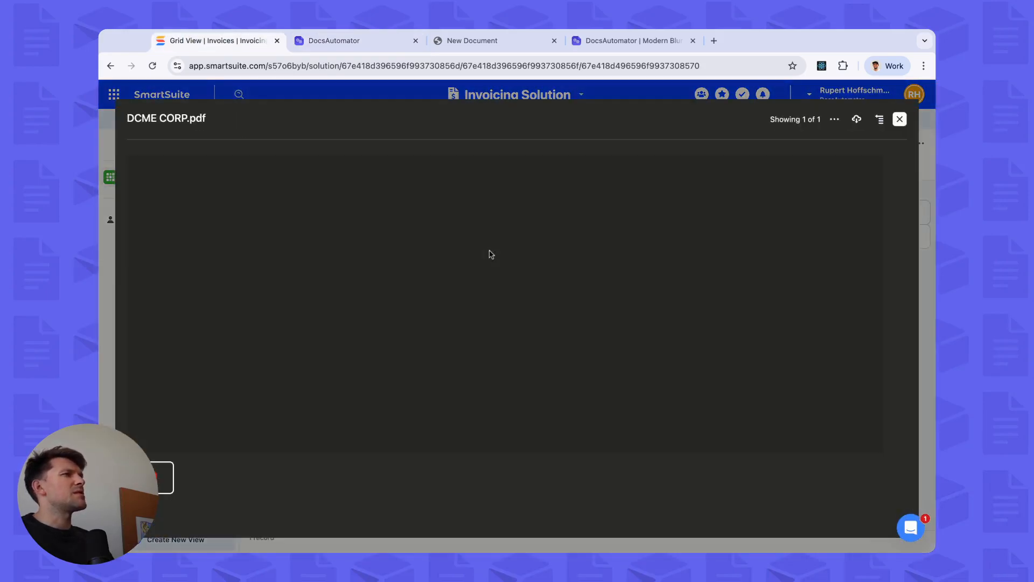
scroll(506, 313, down, 3)
scroll(505, 314, up, 5)
scroll(512, 345, down, 5)
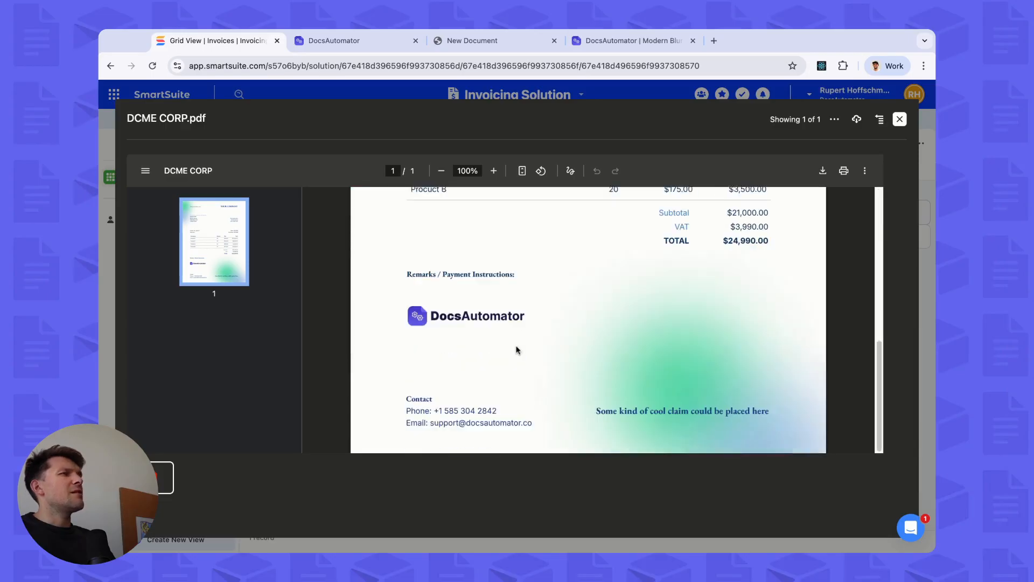
scroll(516, 343, up, 5)
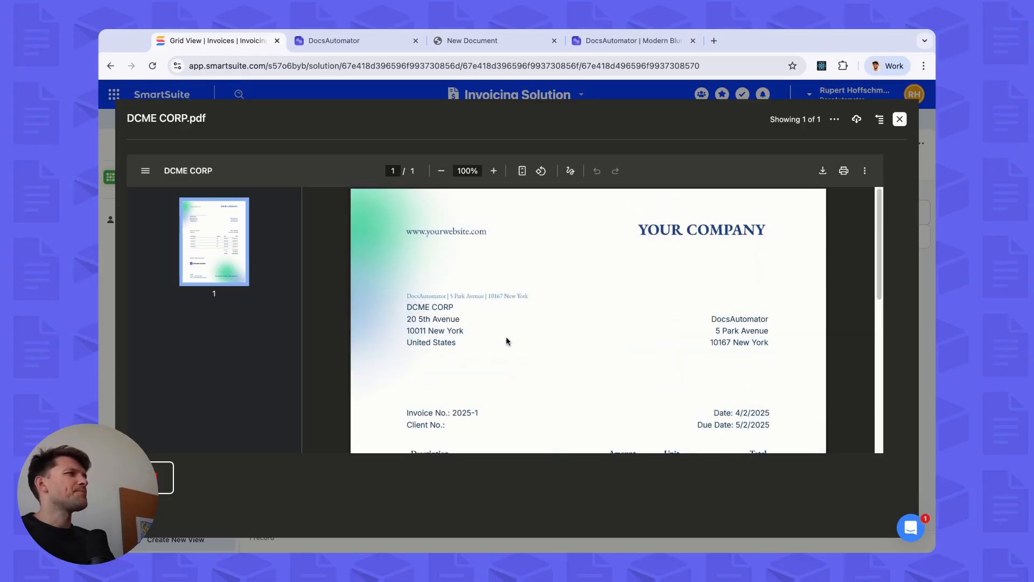
key(Escape)
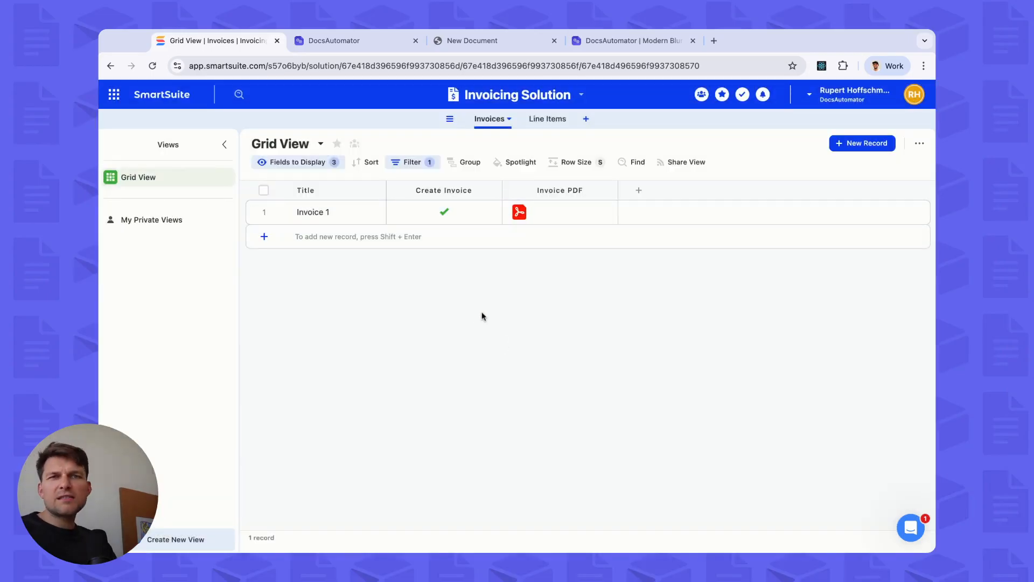
click(543, 96)
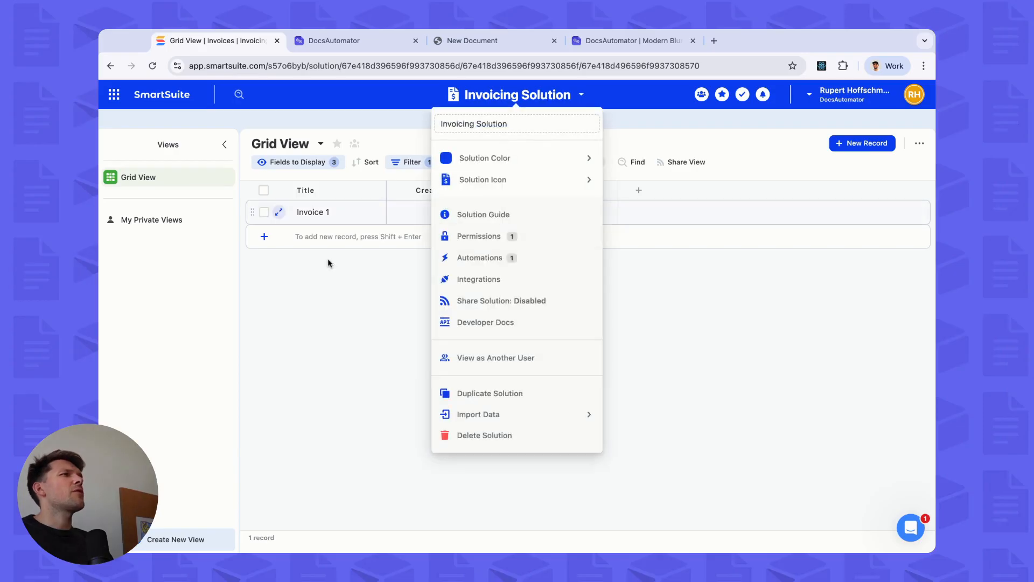
click(373, 329)
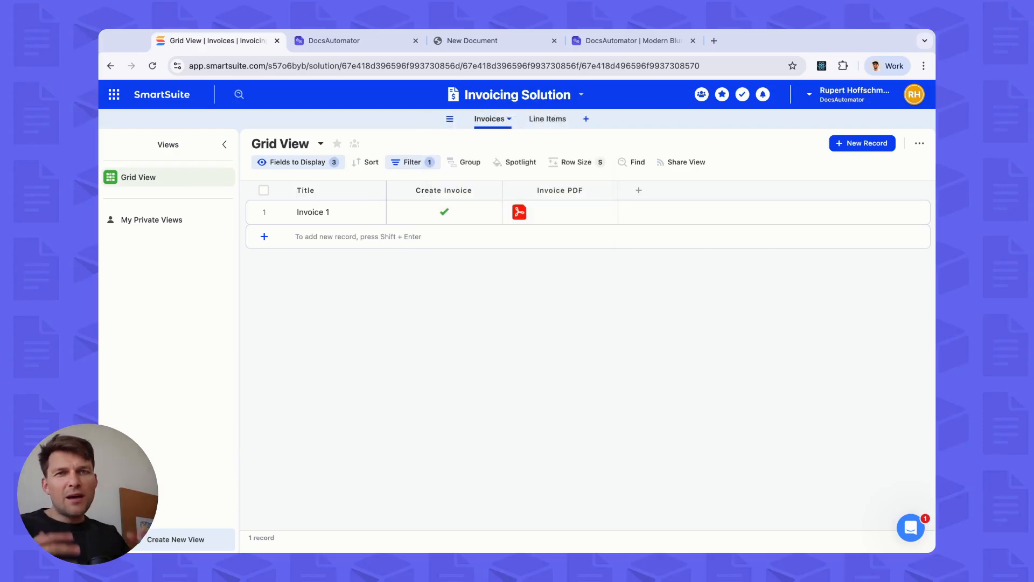